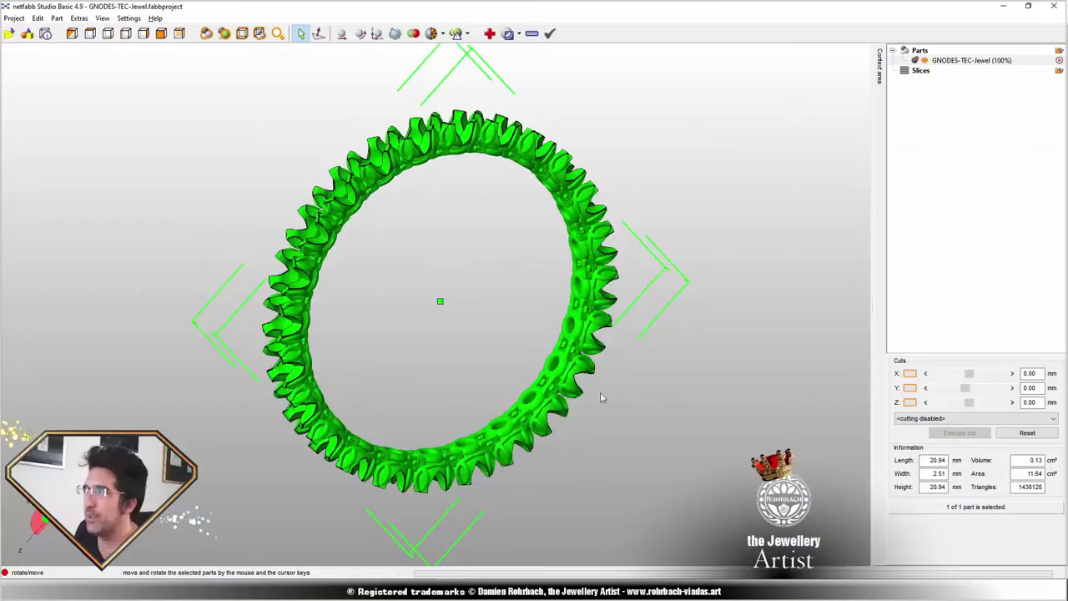
right_drag(479, 302, 352, 372)
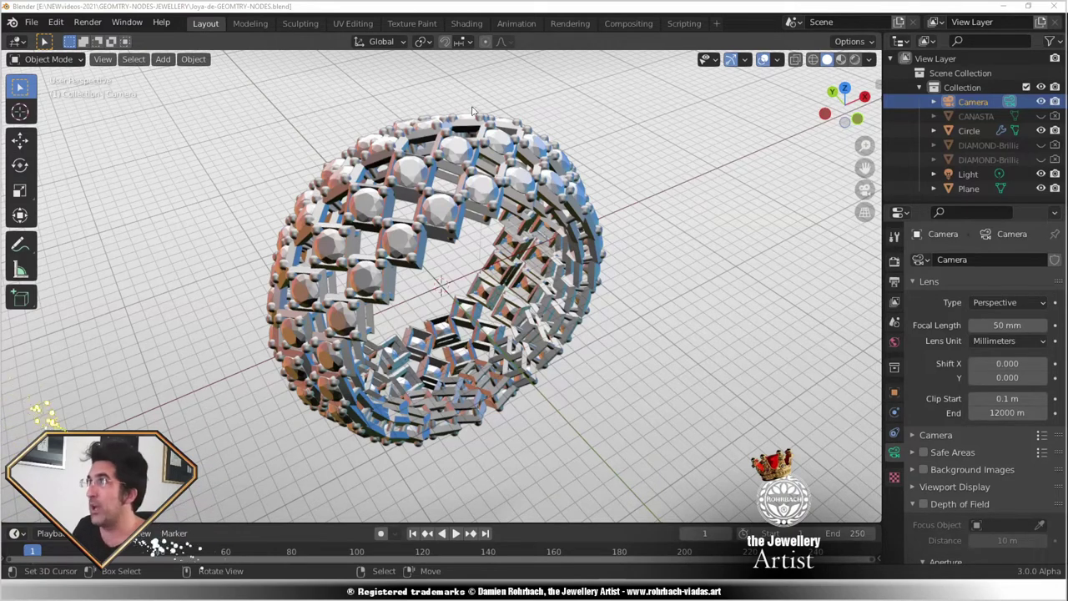
Step: Select the Circle ring and examine its geometry node tree in the Geometry Node Editor of the Shading workspace
click(967, 130)
click(466, 23)
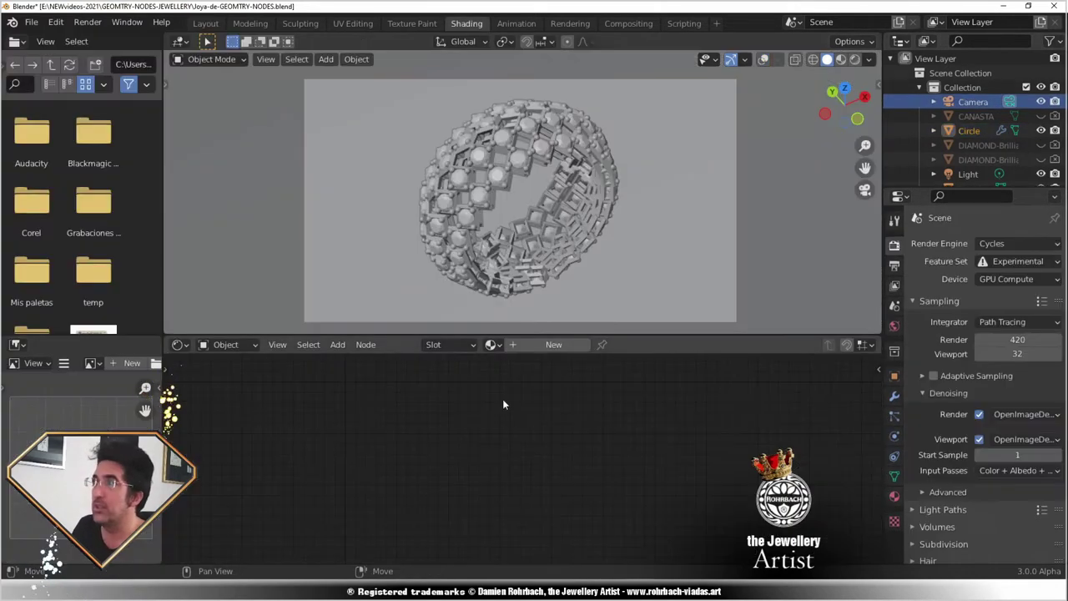
click(178, 344)
click(224, 460)
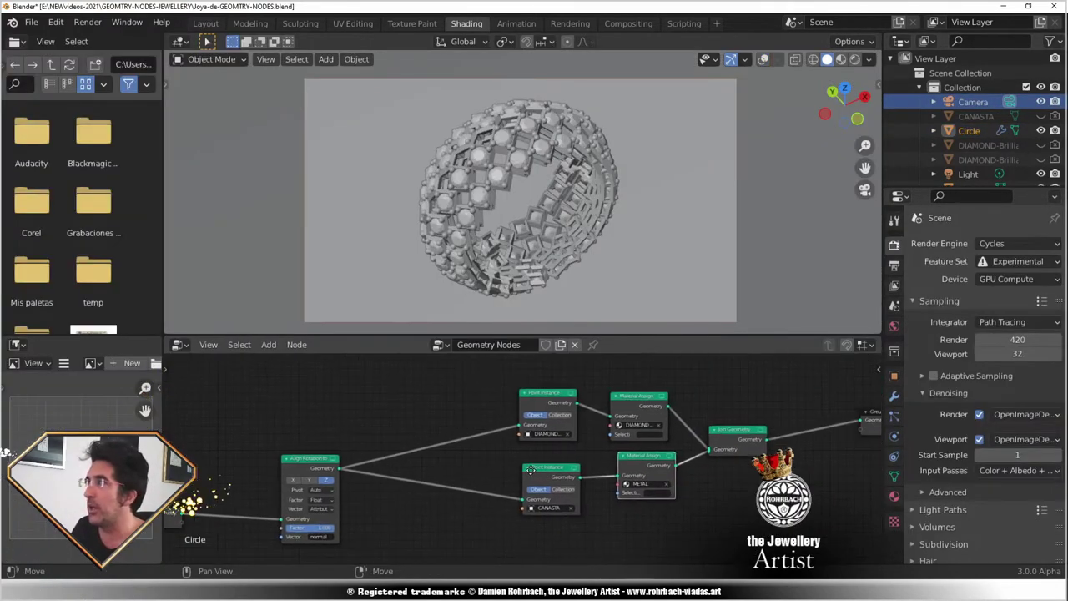
scroll(531, 469, down, 4)
middle_drag(540, 473, 559, 455)
scroll(554, 463, up, 1)
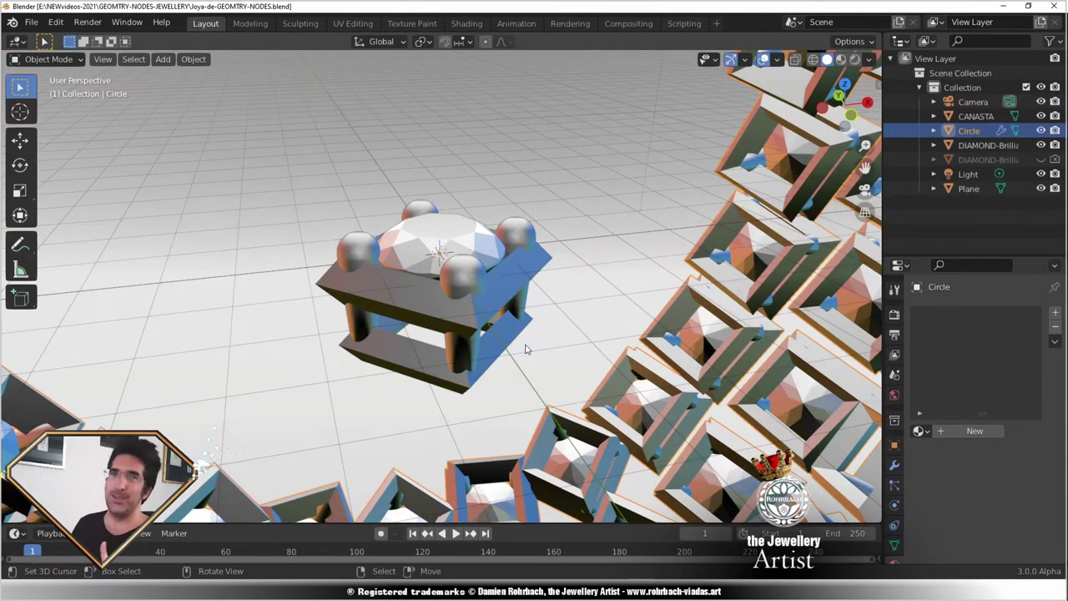
Step: Inspect the materials of the single CANASTA basket and the diamond seated in it, selecting each in turn
click(481, 325)
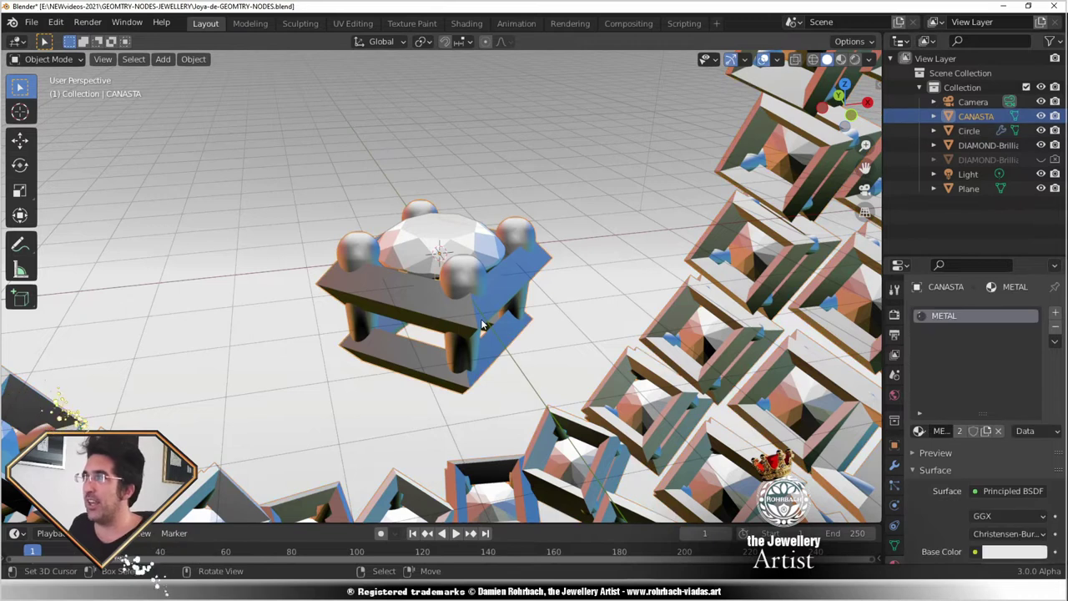
right_click(460, 246)
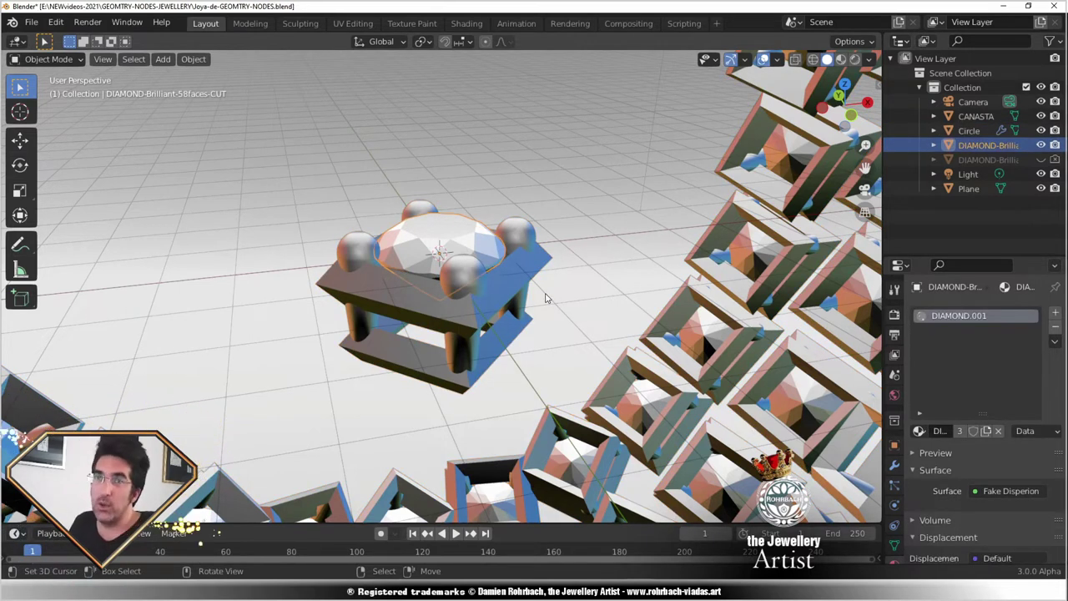
scroll(543, 295, down, 6)
mouse_move(543, 295)
middle_down()
mouse_move(519, 292)
mouse_move(516, 352)
mouse_move(434, 251)
mouse_move(500, 350)
mouse_move(490, 218)
mouse_move(467, 125)
middle_up()
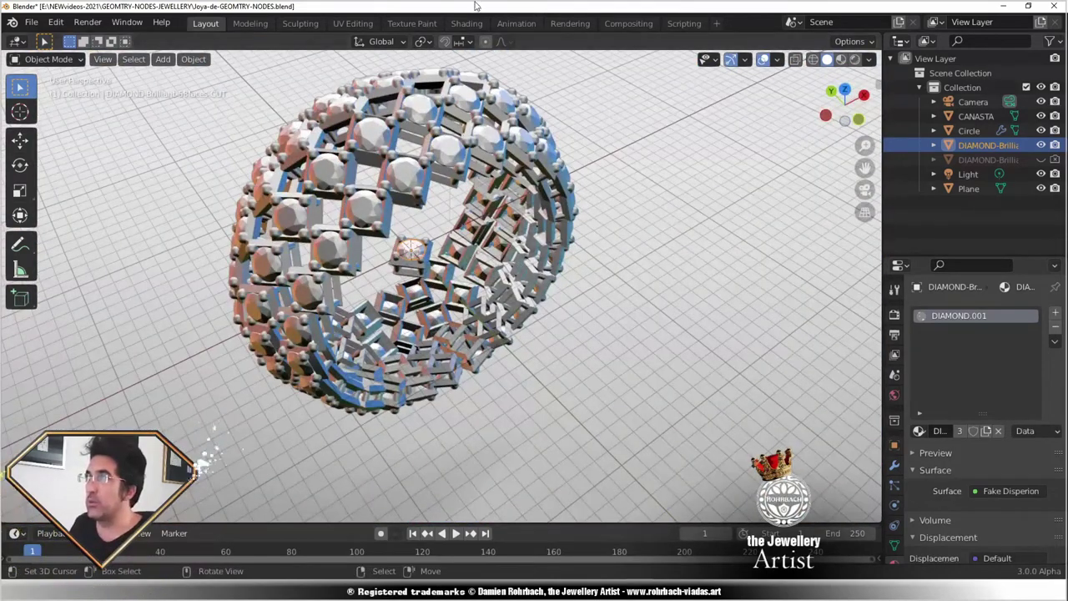
Step: Return to the Shading workspace's Geometry Node Editor and select the Circle ring to load its node tree
click(467, 23)
click(178, 344)
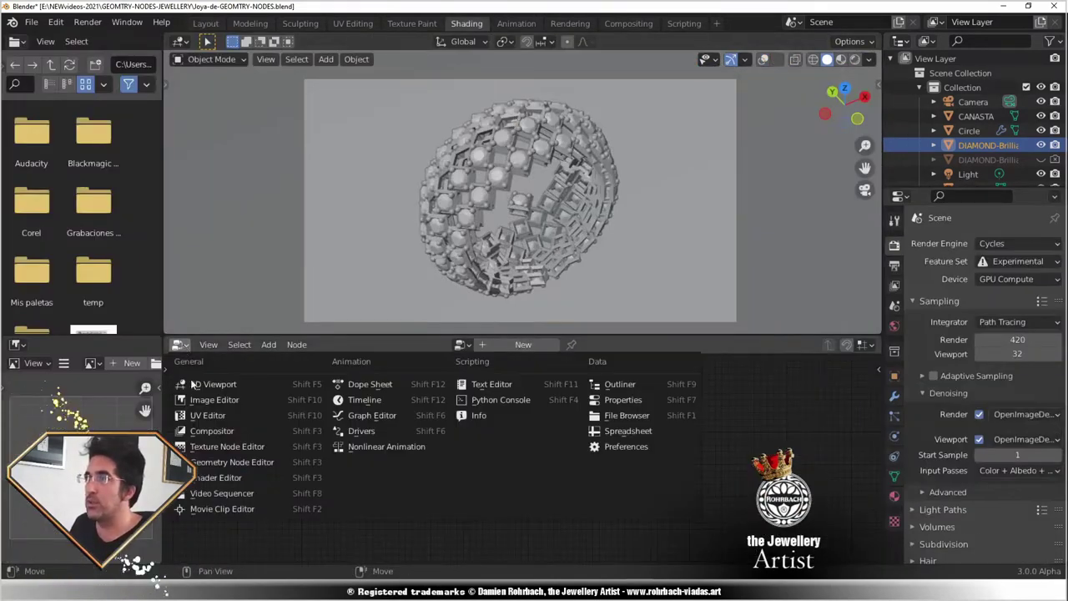
click(250, 463)
click(434, 293)
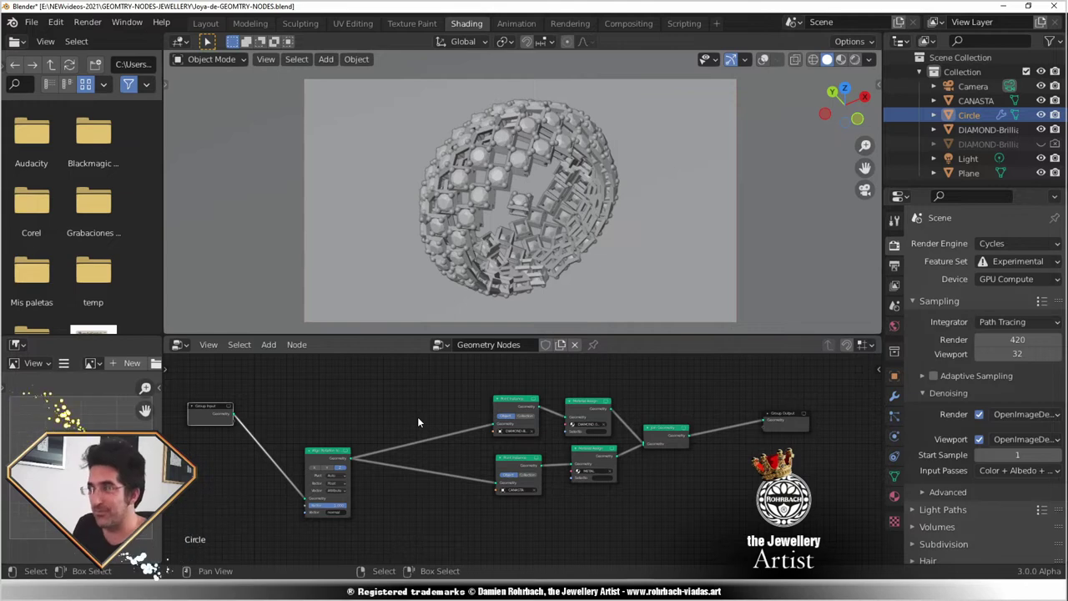
Step: Link Group Input's geometry straight to Group Output, turn on overlays and inspect the Circle's base mesh in Edit Mode
drag(210, 413, 764, 418)
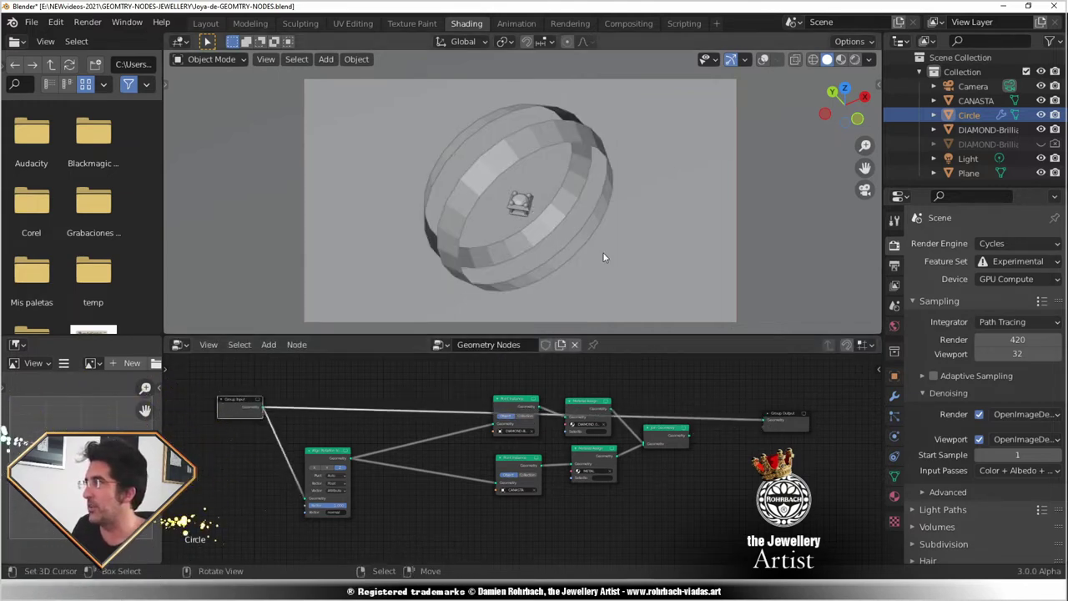
scroll(549, 216, up, 2)
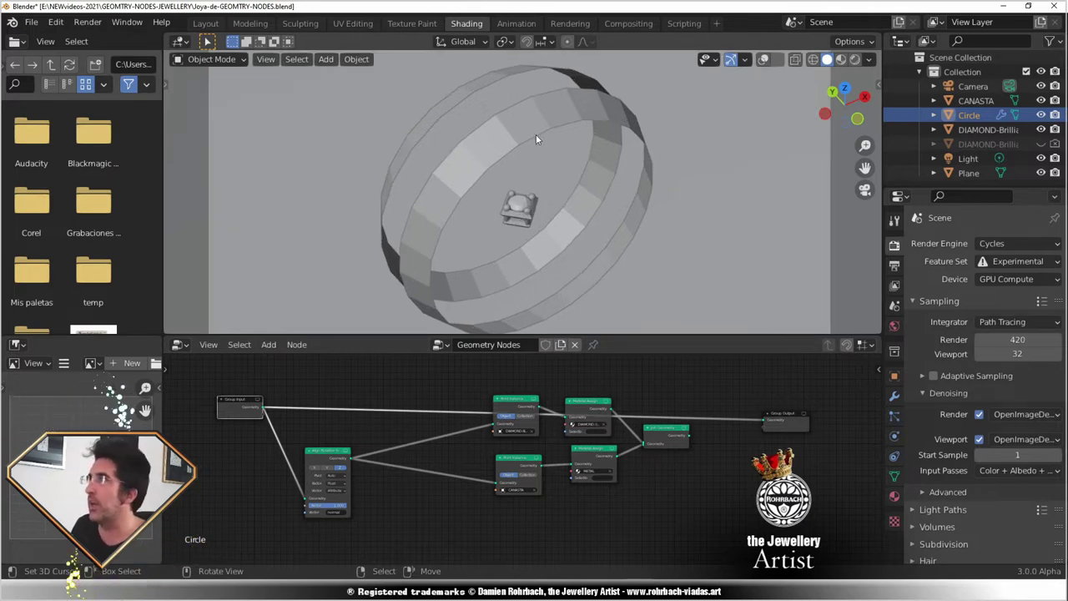
click(762, 59)
key(Tab)
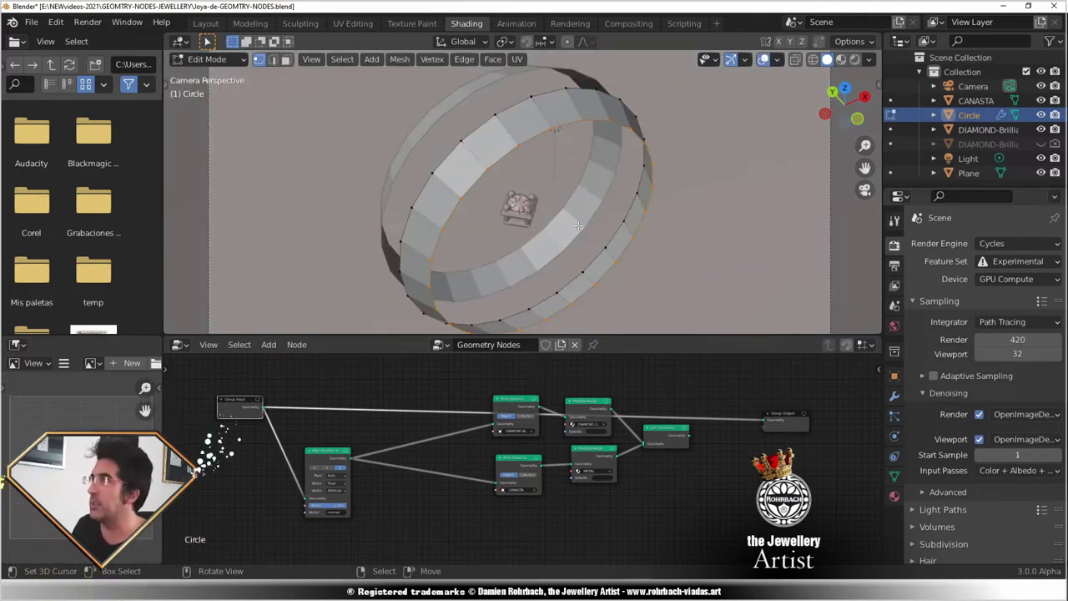
middle_drag(521, 226, 562, 183)
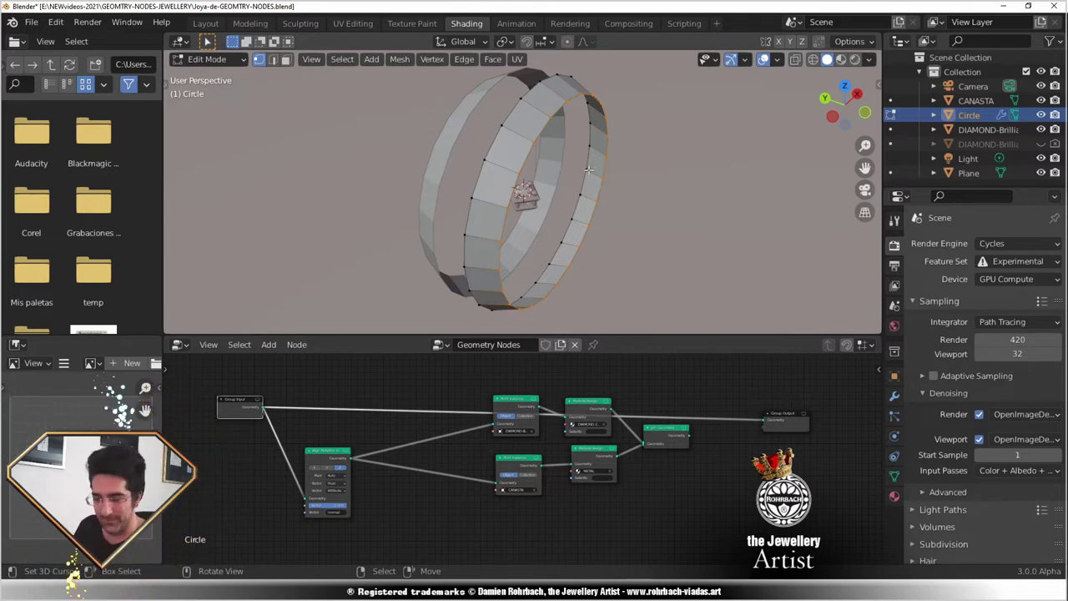
key(Tab)
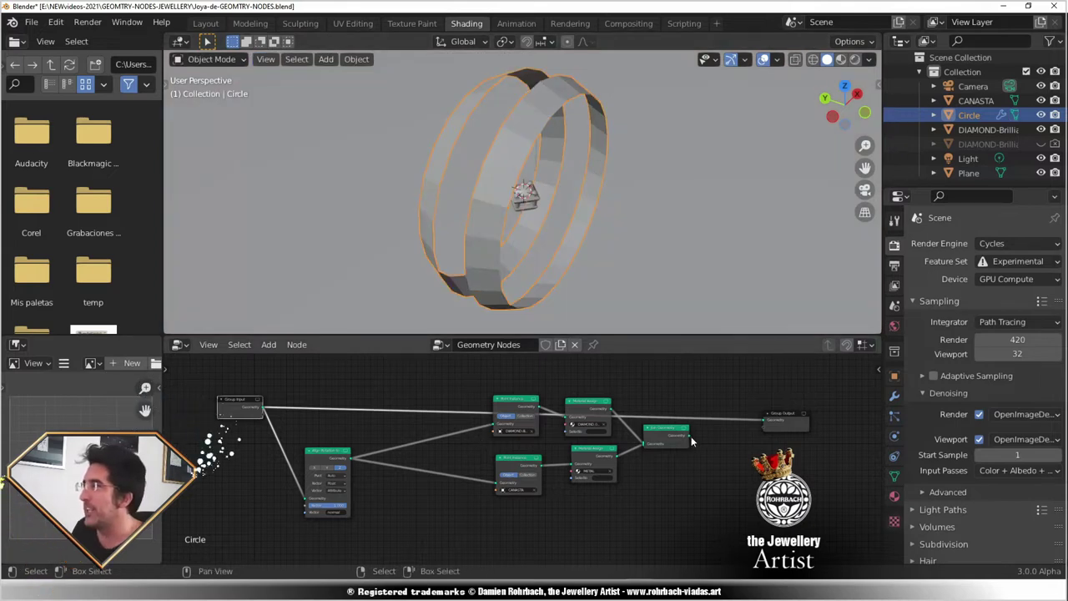
Step: Reconnect the Join Geometry output to Group Output to bring back the instanced baskets and diamonds on the ring
drag(689, 435, 765, 420)
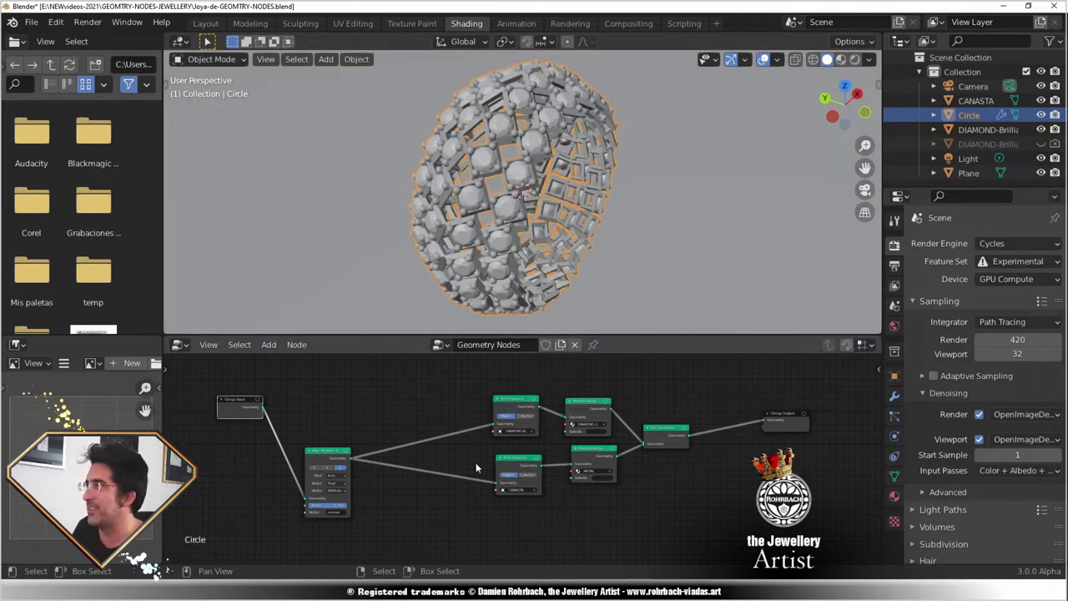
middle_drag(601, 208, 534, 218)
scroll(576, 202, up, 2)
Step: Select the single basket at the ring's centre to compare it with the instances, and reselect the Circle ring
click(537, 210)
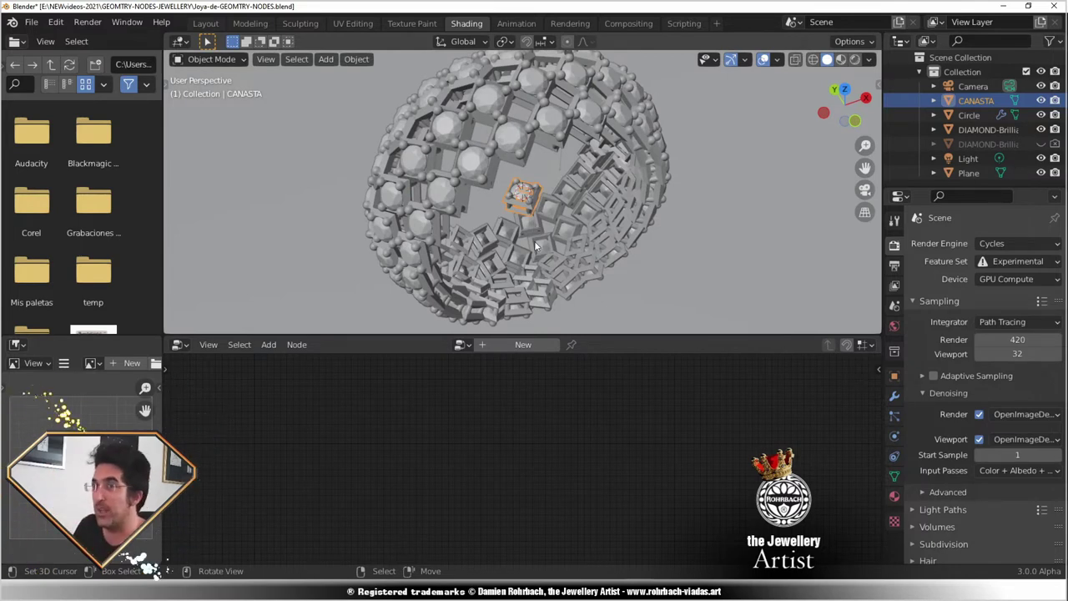
middle_drag(506, 207, 573, 192)
click(511, 243)
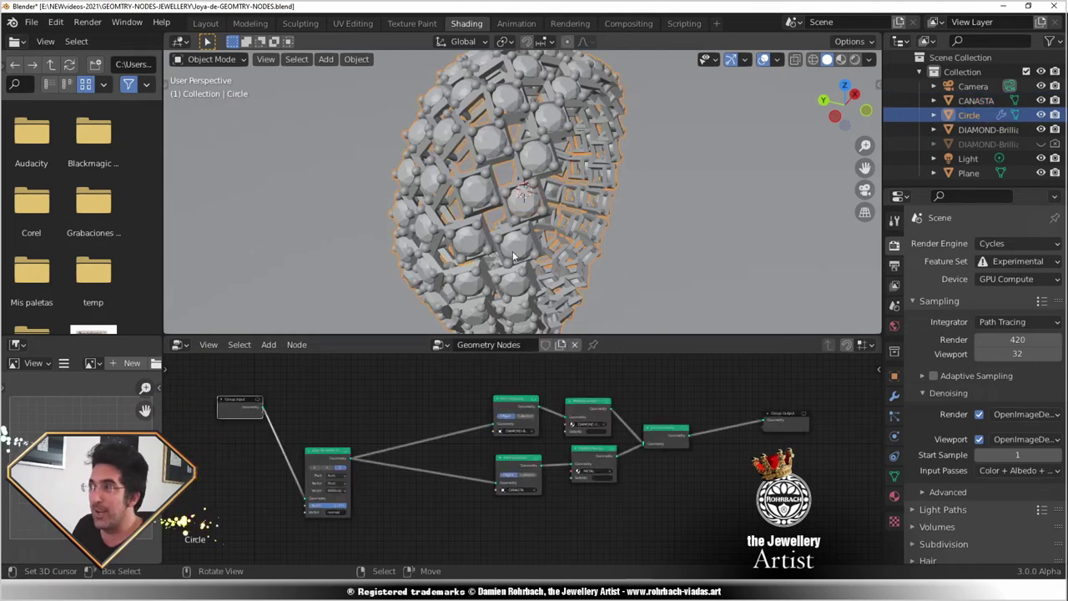
Step: Examine the Point Instance node that places the diamond object on the ring
drag(419, 431, 475, 403)
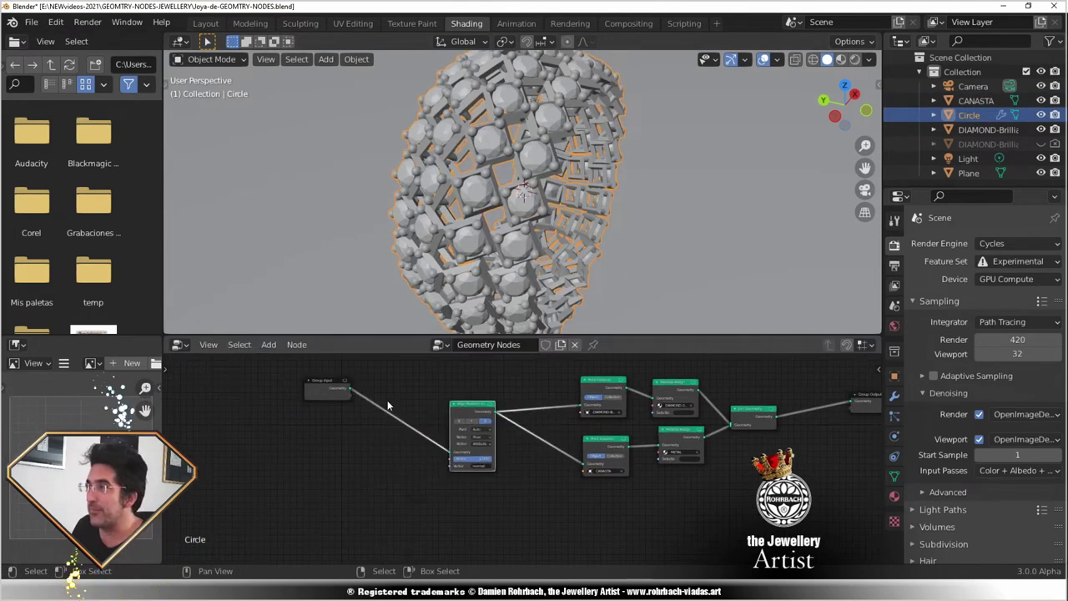
drag(325, 382, 398, 423)
scroll(627, 462, up, 5)
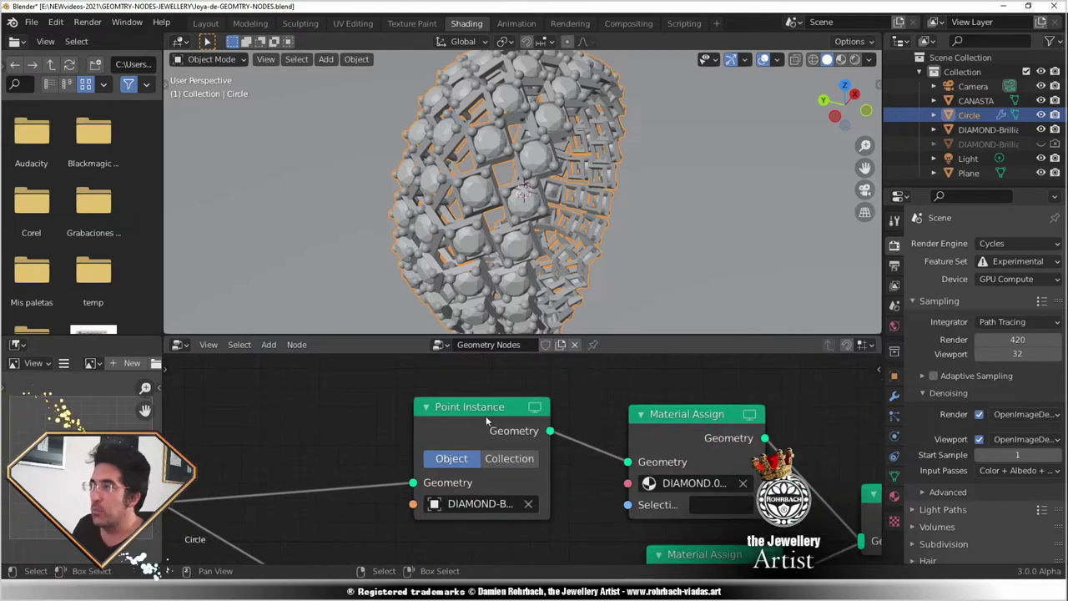
click(486, 415)
Step: Search the node list for "POINT" and add another Point Instance node beside the diamond one
click(179, 344)
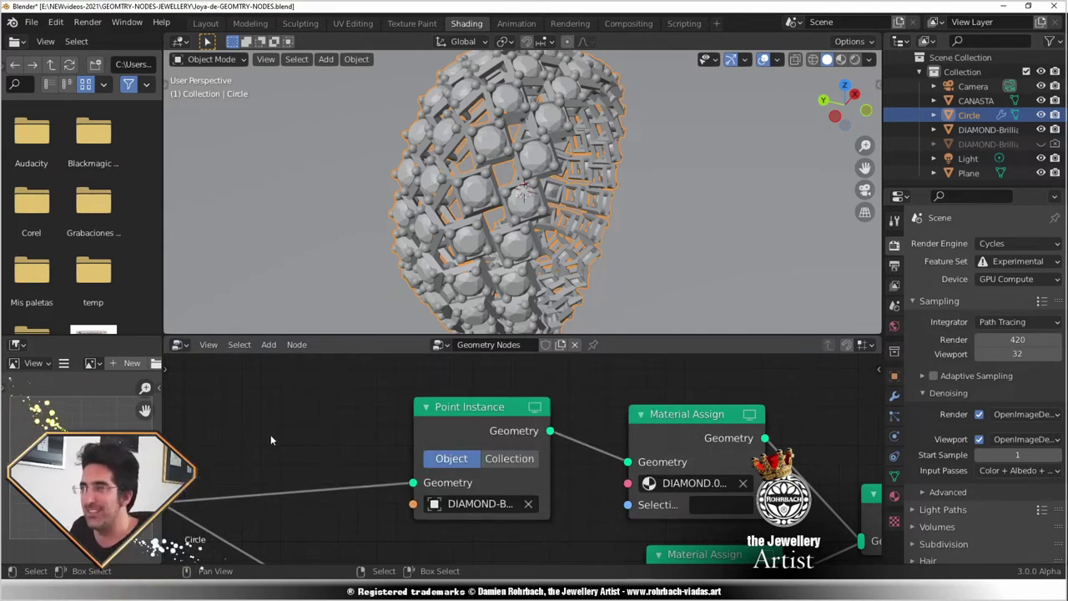
click(270, 345)
click(285, 328)
click(268, 348)
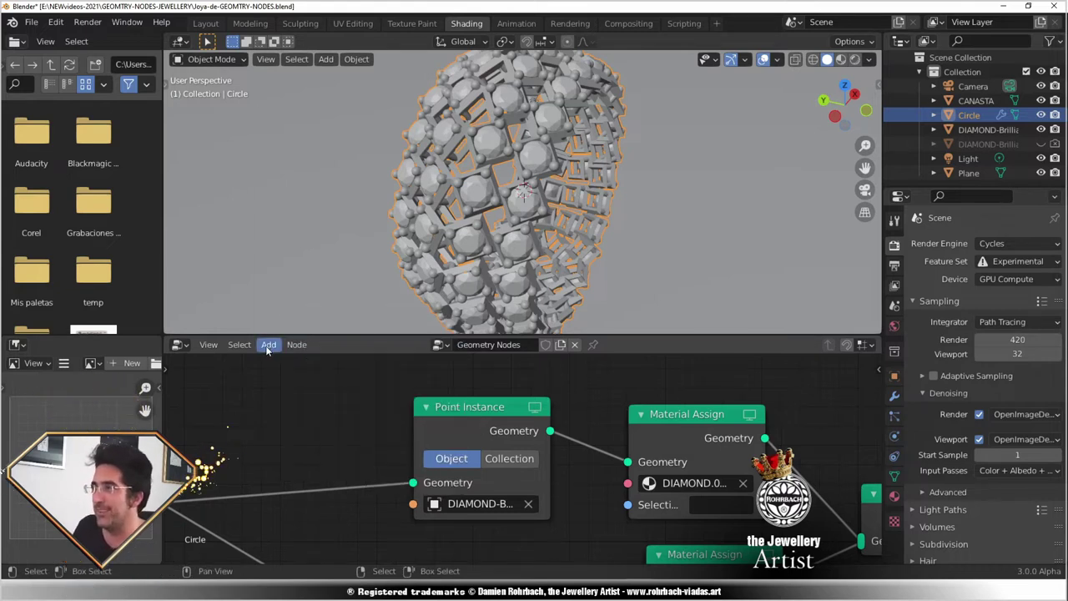
click(268, 348)
click(292, 328)
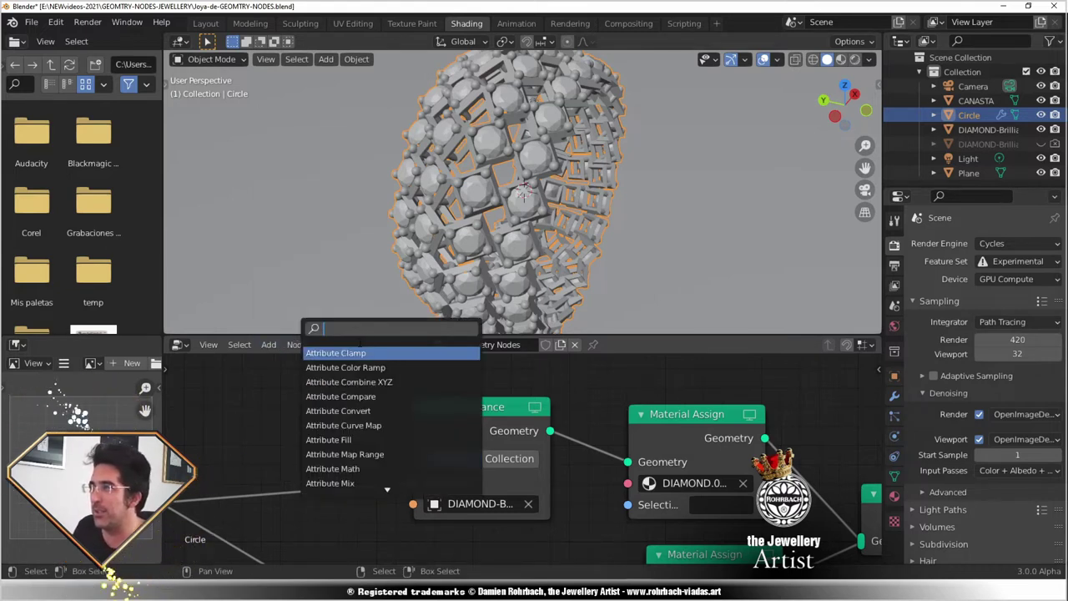
text(POINT INS)
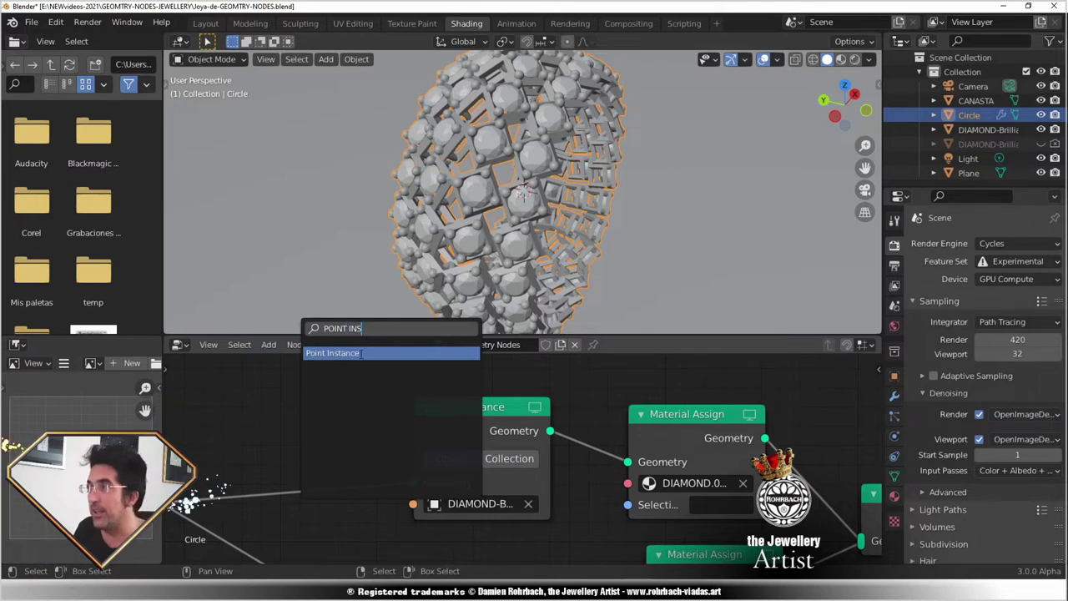
key(Return)
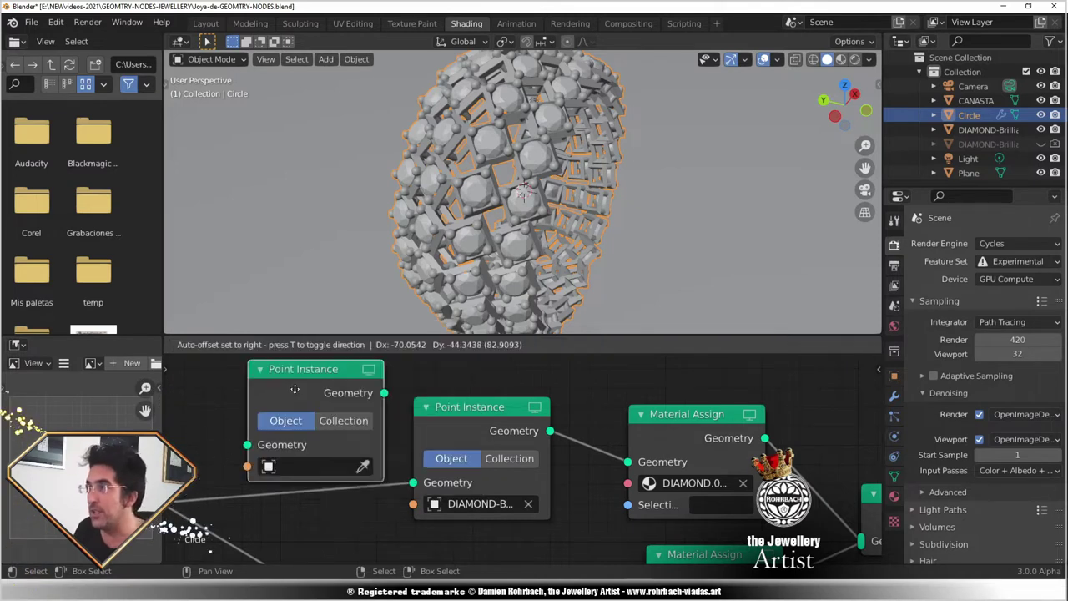
click(294, 371)
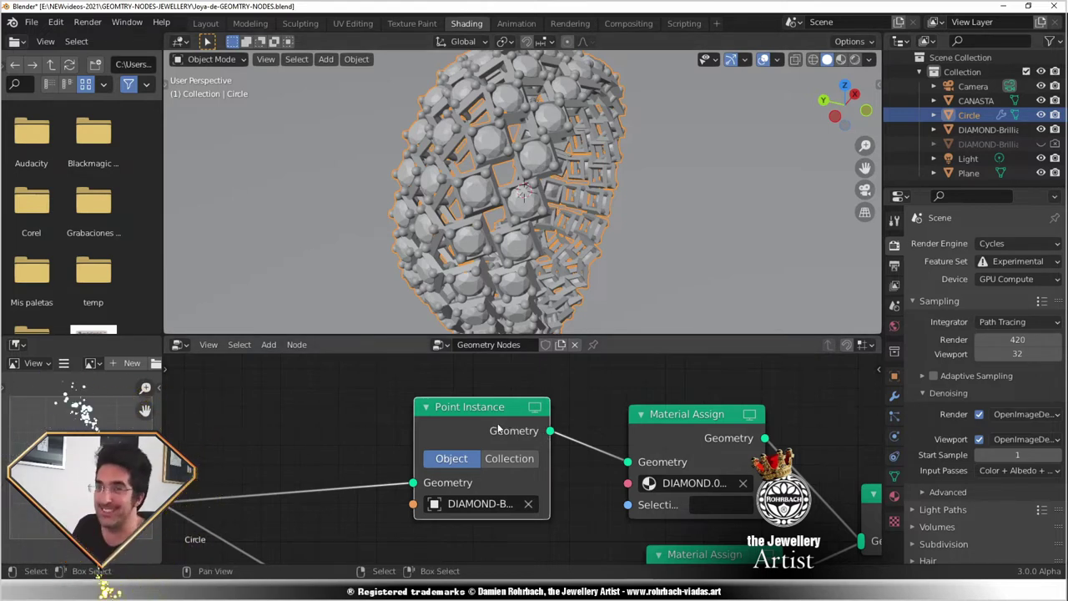
Step: Try the Y and X axes on the Align Rotation to Vector node and finish with Z
scroll(610, 475, down, 8)
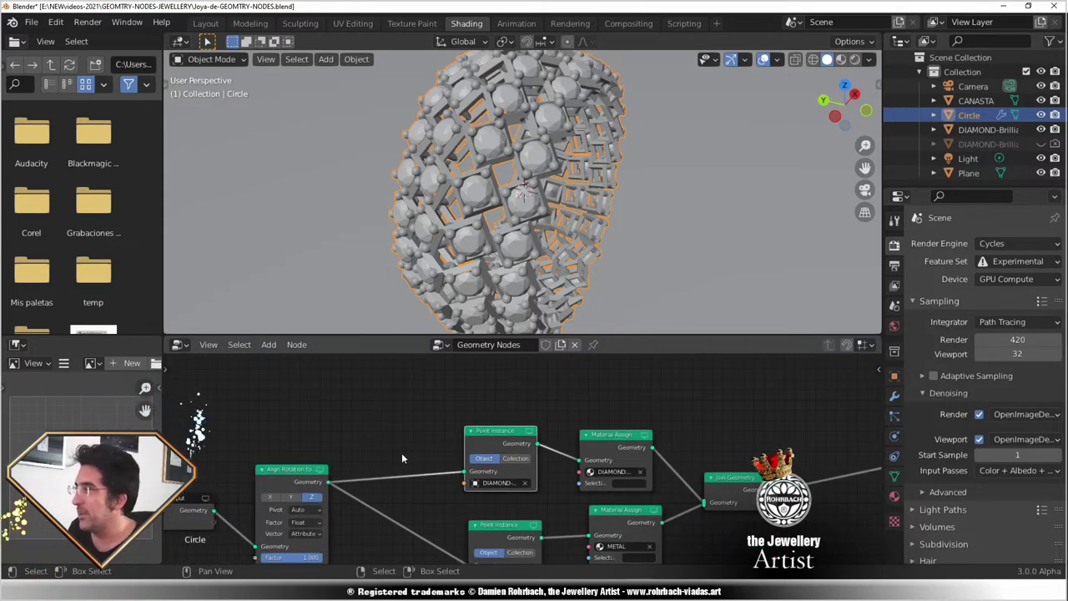
middle_drag(401, 452, 497, 402)
scroll(492, 402, up, 3)
scroll(492, 422, up, 1)
scroll(526, 453, up, 1)
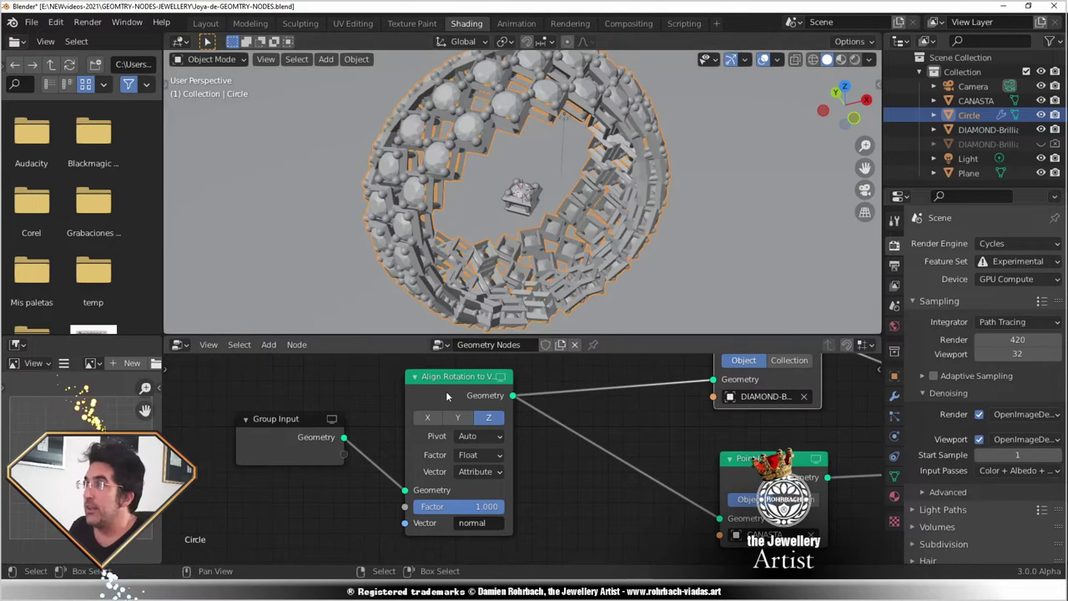
click(462, 377)
click(463, 418)
click(434, 419)
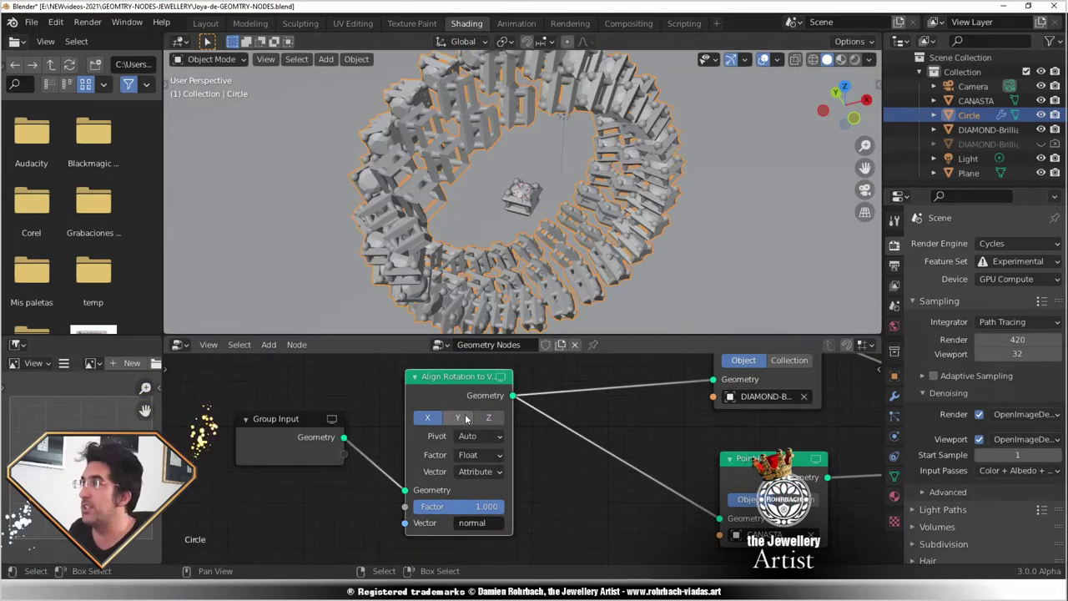
click(464, 418)
click(485, 419)
click(461, 419)
click(432, 419)
click(458, 419)
click(489, 418)
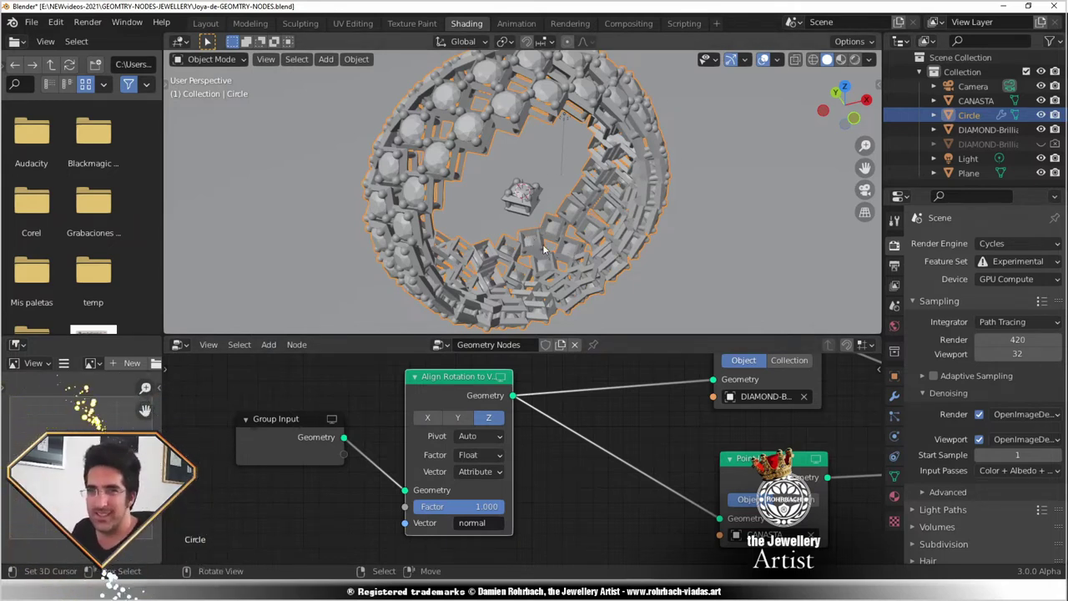
Step: Examine the CANASTA Point Instance node, the DIAMOND and METAL Material Assign nodes, and the Join Geometry node
scroll(657, 455, down, 1)
middle_drag(658, 461, 485, 448)
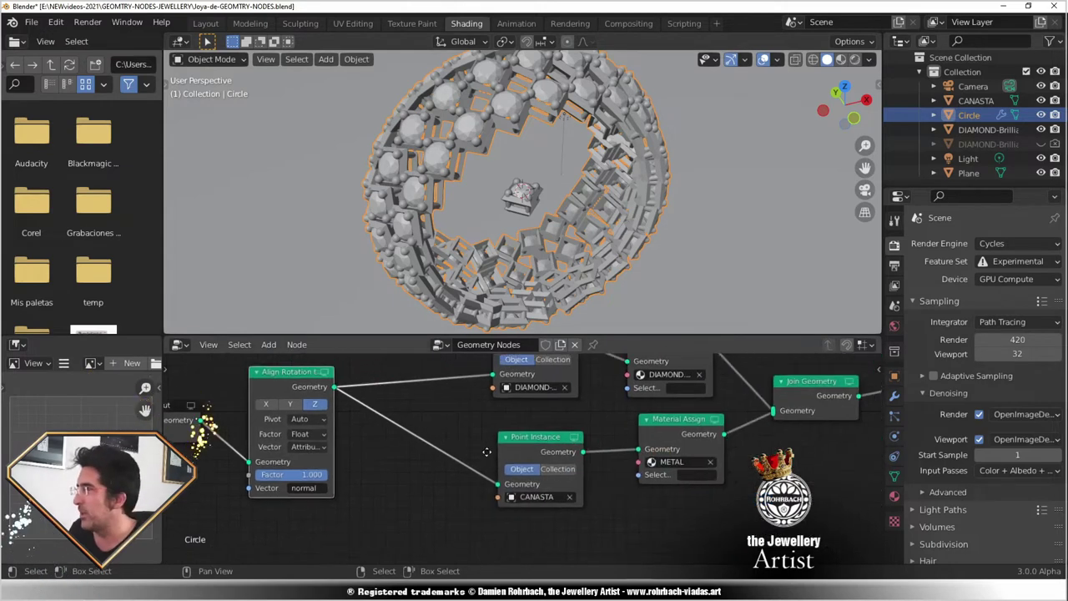
middle_drag(655, 441, 505, 498)
middle_drag(452, 466, 418, 468)
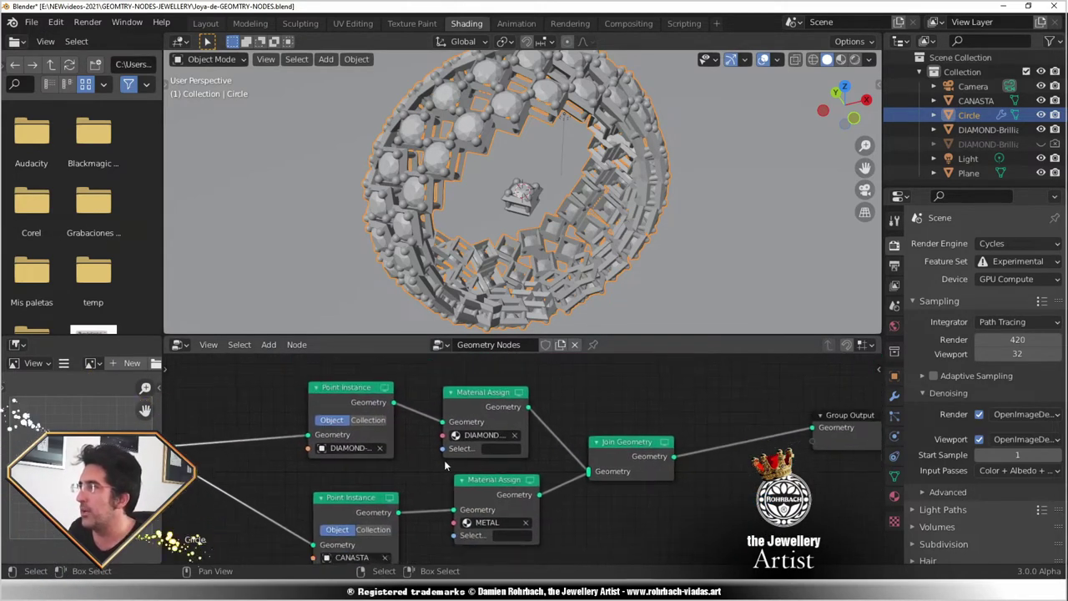
scroll(446, 460, up, 4)
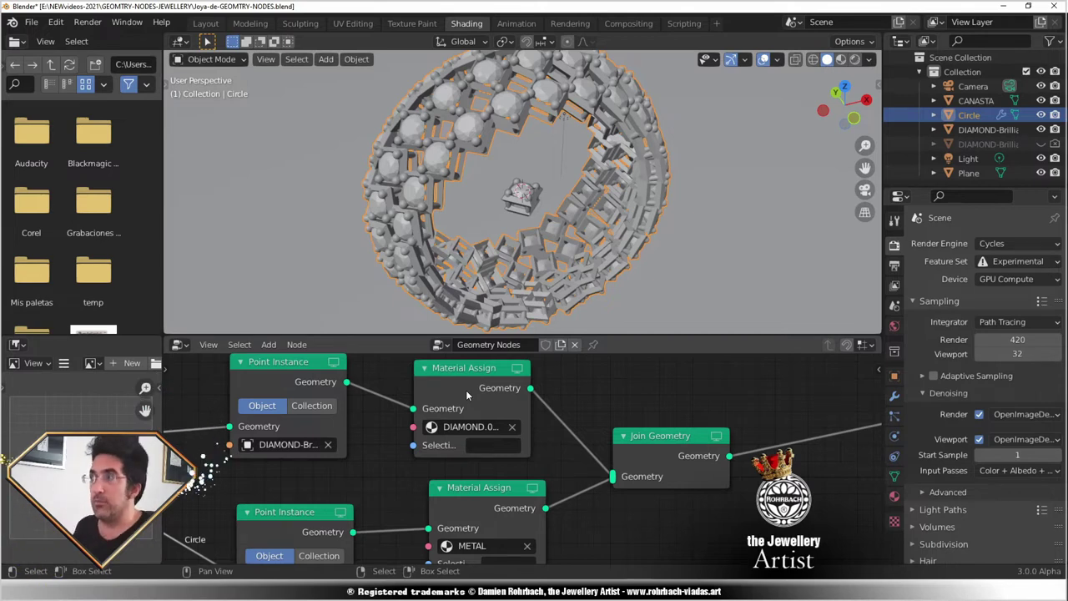
Step: Preview the ring through the camera in rendered shading with overlays turned off
click(856, 60)
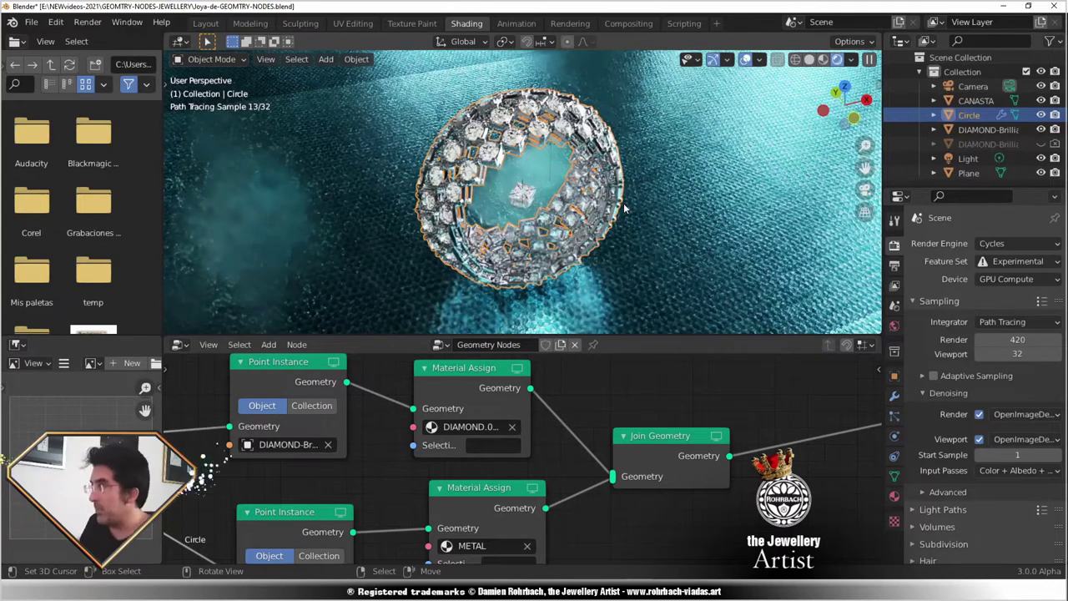
key(KP_0)
click(745, 59)
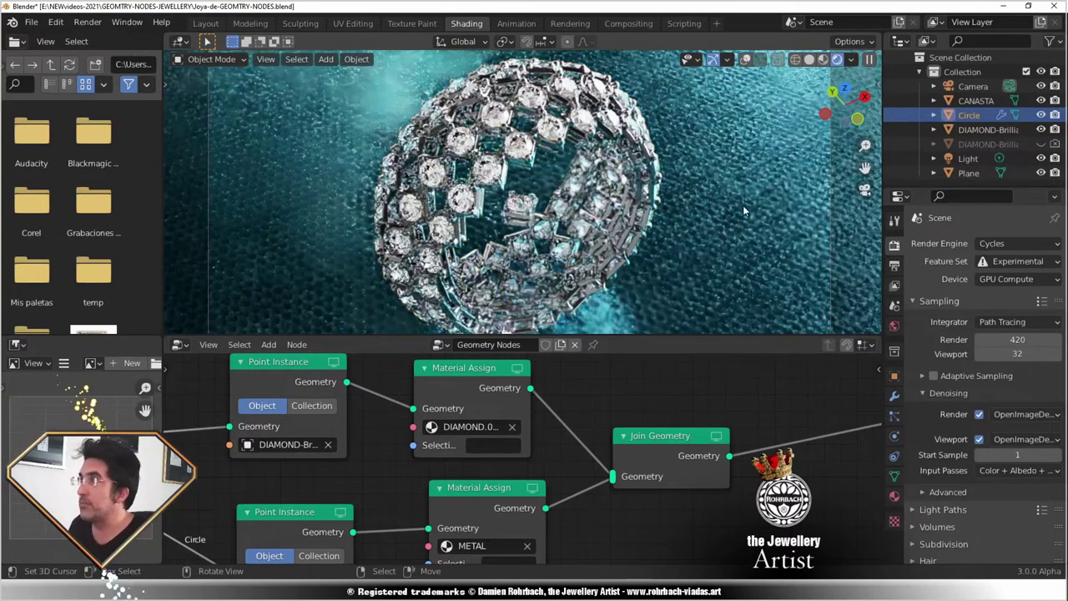
Step: Hide the original CANASTA basket and DIAMOND-Brilliant objects from both the viewport and renders
click(1054, 100)
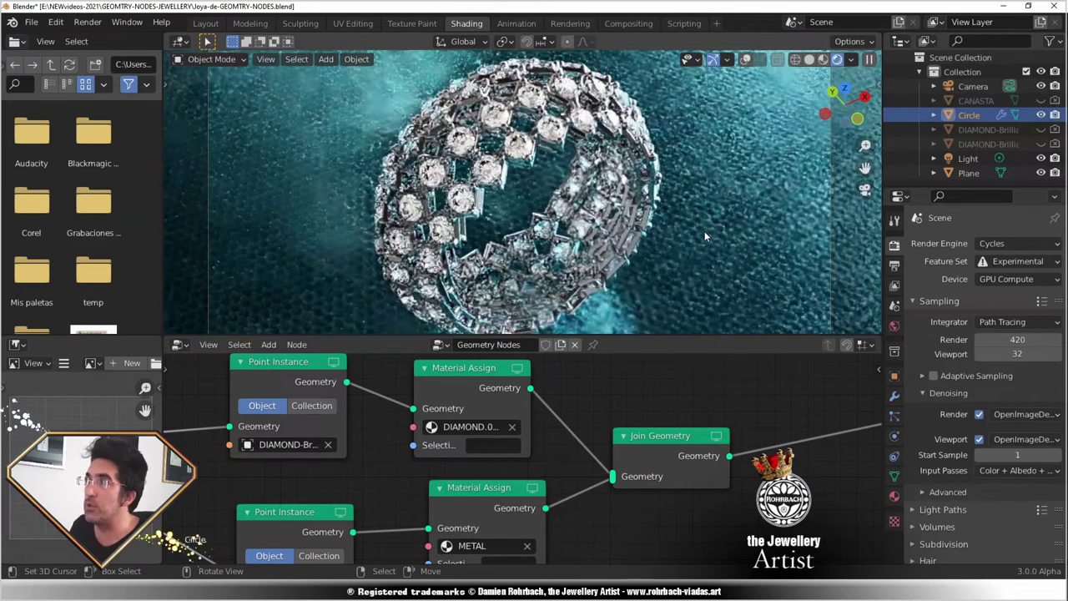
scroll(704, 236, down, 2)
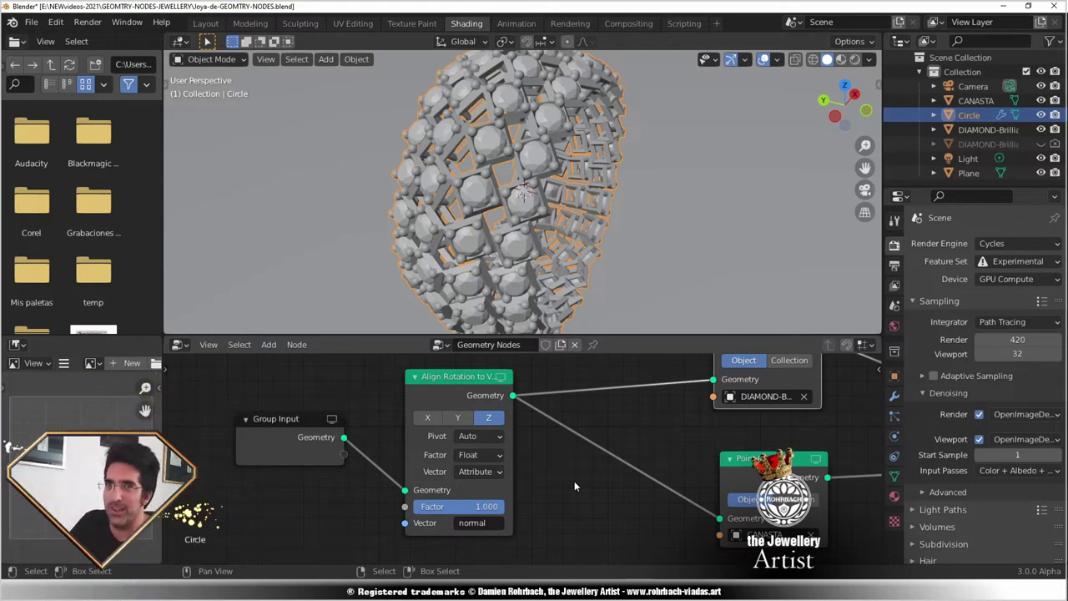
mouse_move(560, 251)
middle_down()
mouse_move(563, 219)
mouse_move(574, 238)
middle_up()
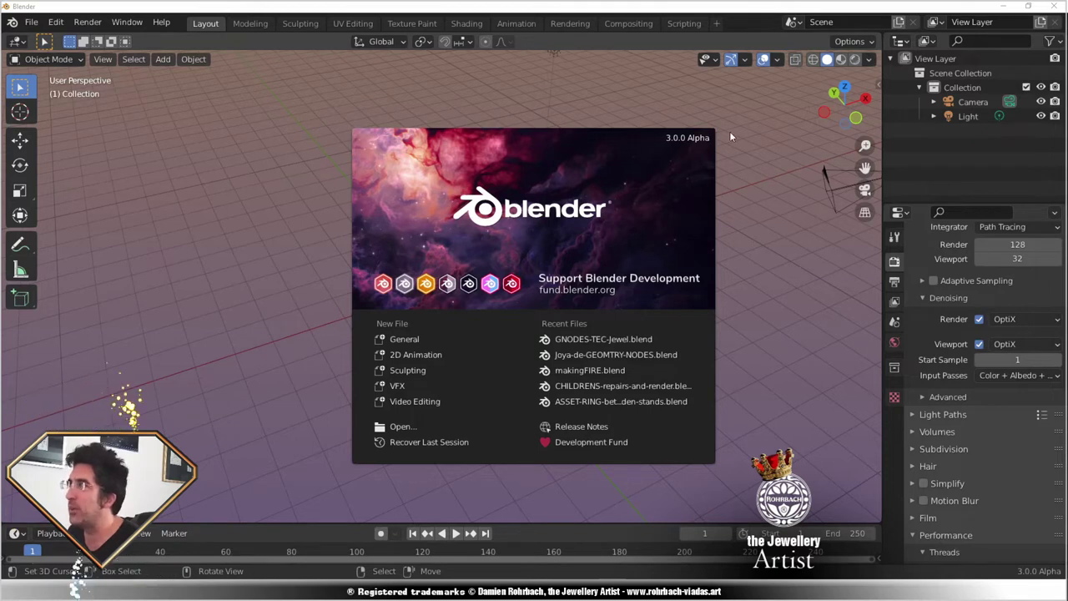
Step: Add a view-aligned circle with 32 vertices and an 8.65 m radius, and append the DIAMS diamond object
click(628, 158)
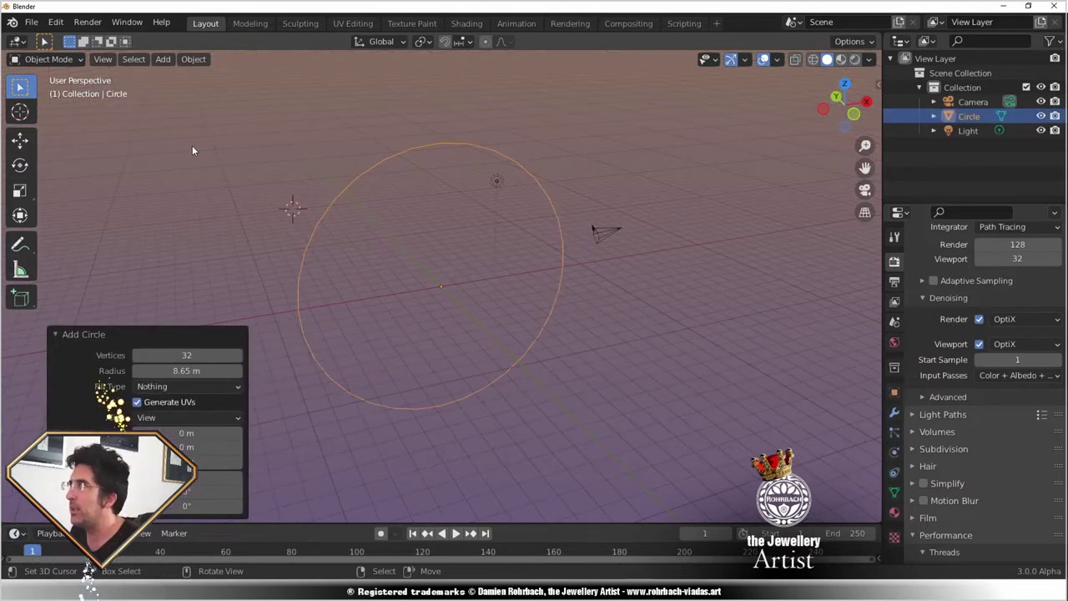
click(30, 22)
click(57, 180)
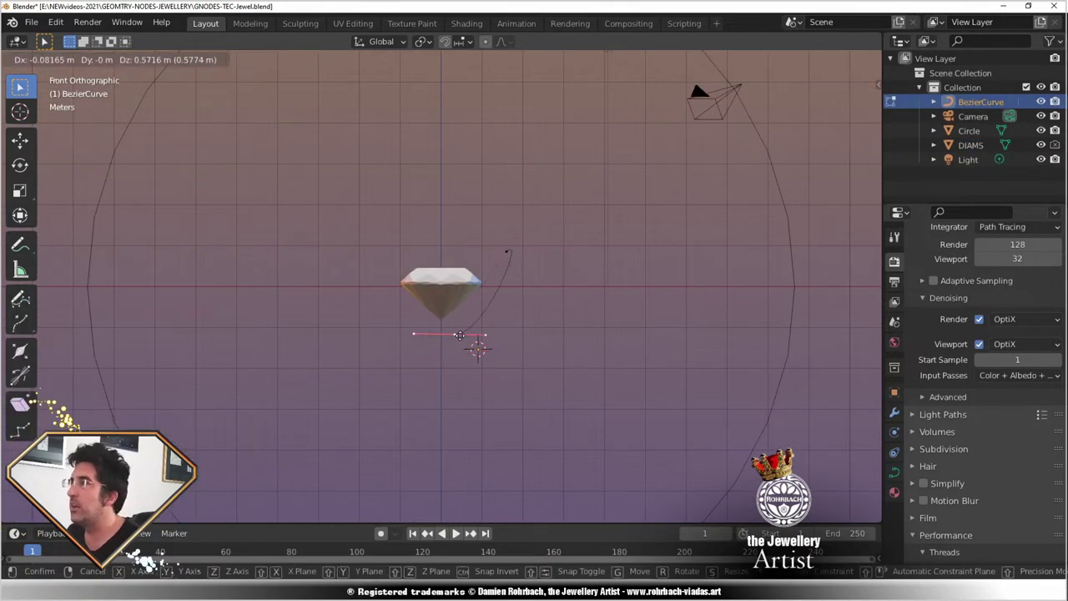
Step: Reposition the Bezier curve's points beside the diamond and extrude its lower end into a second, smaller bulge
right_drag(554, 225, 541, 239)
right_click(535, 424)
key(e)
key(f)
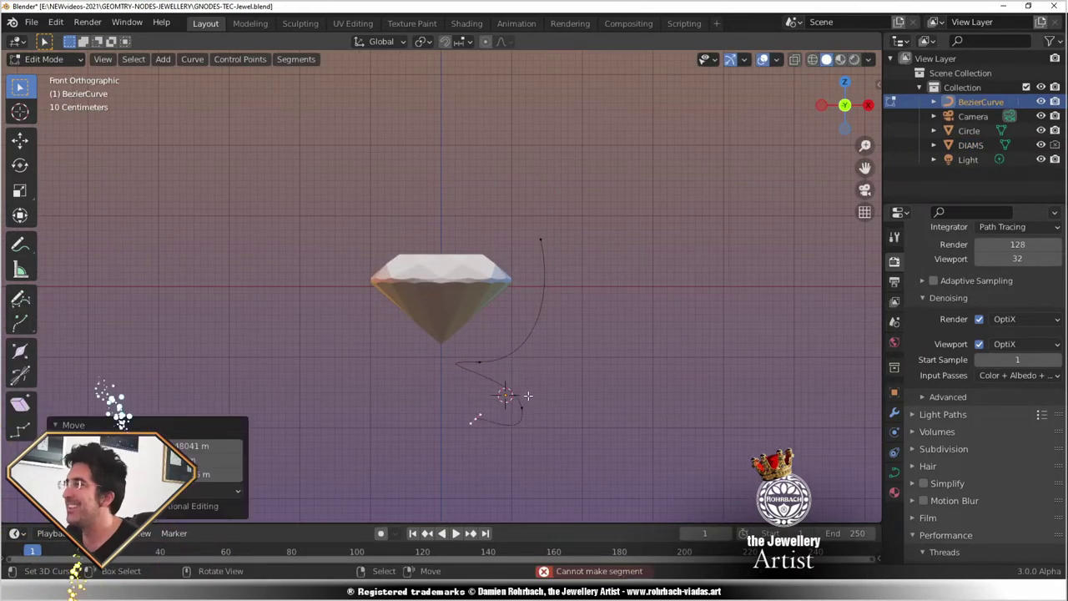
right_drag(465, 369, 459, 426)
right_drag(537, 397, 519, 398)
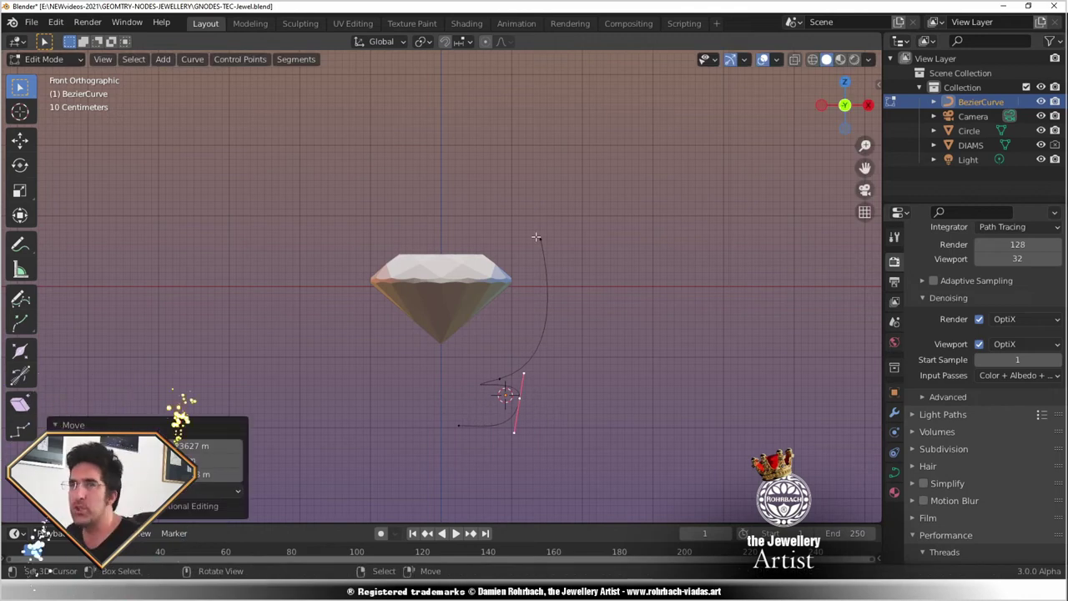
Step: Refine the Bezier profile by adjusting its upper end, lower bulge and bottom end point around the diamond
right_drag(532, 231, 541, 248)
right_drag(519, 398, 515, 399)
right_click(541, 248)
click(554, 243)
right_drag(459, 426, 457, 428)
scroll(564, 315, down, 1)
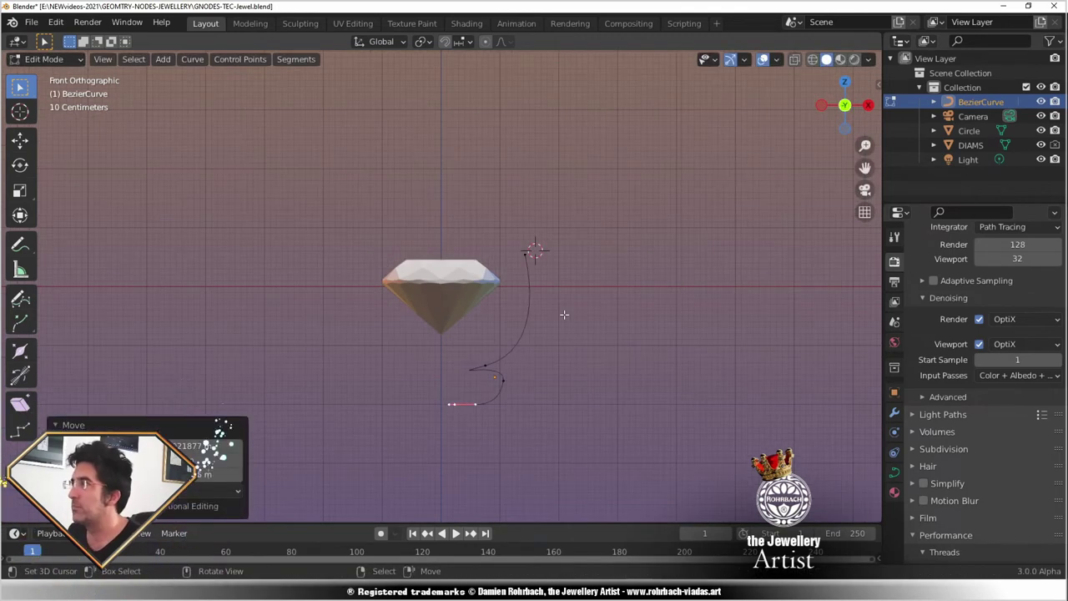
Step: Duplicate the Bezier curve, hide the original, convert the copy to a mesh and save the file
key(Tab)
key(shift+d)
click(1040, 102)
key(ctrl+s)
click(579, 157)
key(Tab)
scroll(588, 235, up, 2)
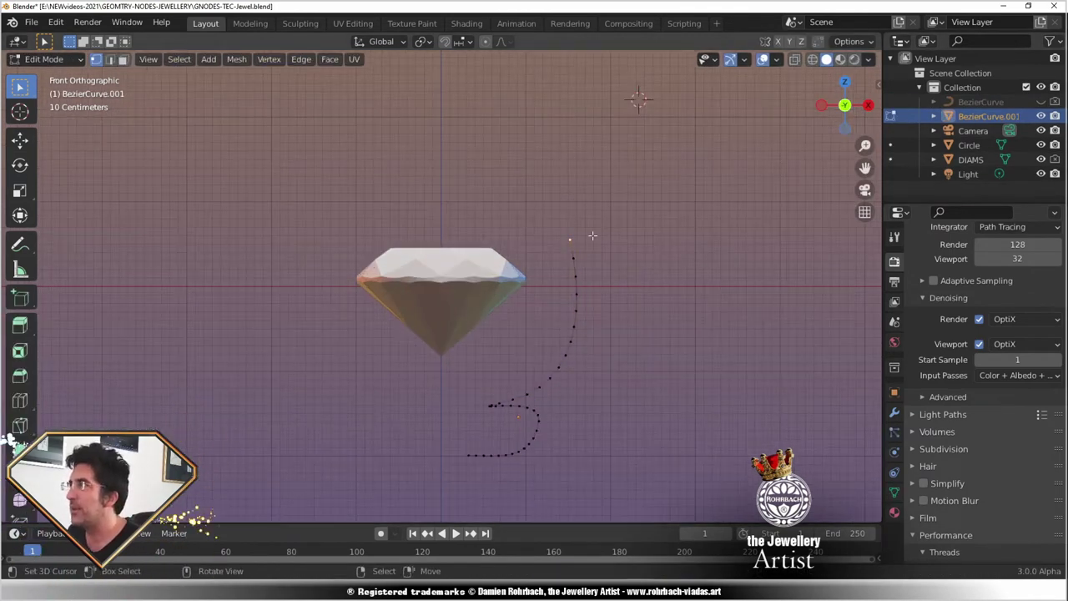
Step: Extrude vertices from the profile's upper end along the diamond's side down to the bottom end to form the inner wall
key(e)
key(e)
key(e)
key(e)
click(557, 266)
key(e)
click(534, 301)
key(e)
click(511, 344)
key(e)
click(492, 449)
Step: Close the profile outline and reposition its inner vertices along the underside of the diamond
scroll(528, 415, up, 5)
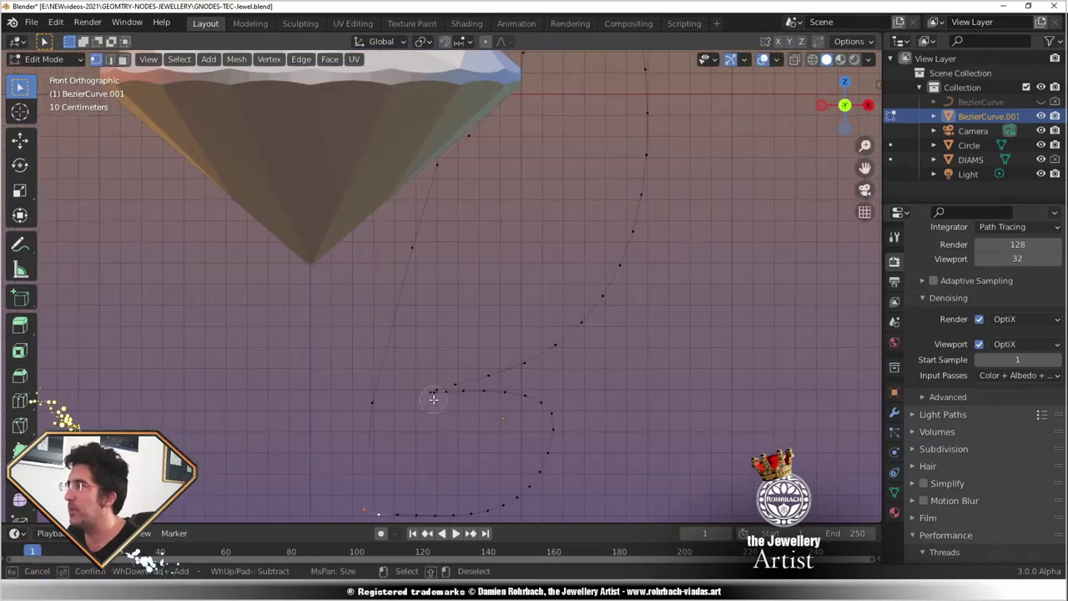
scroll(441, 325, down, 3)
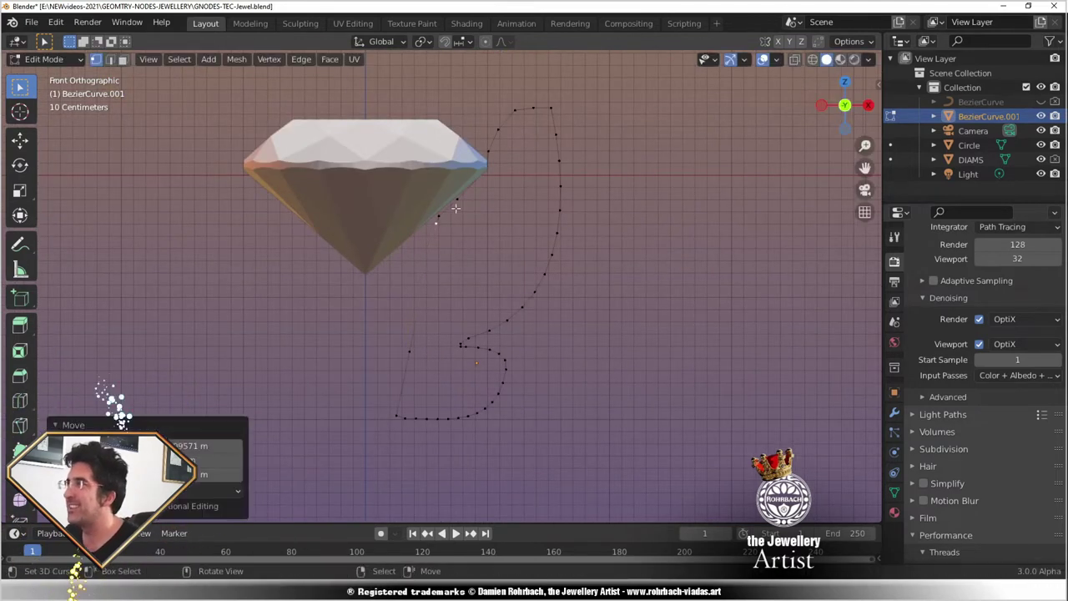
scroll(550, 217, up, 3)
scroll(556, 269, down, 5)
key(a)
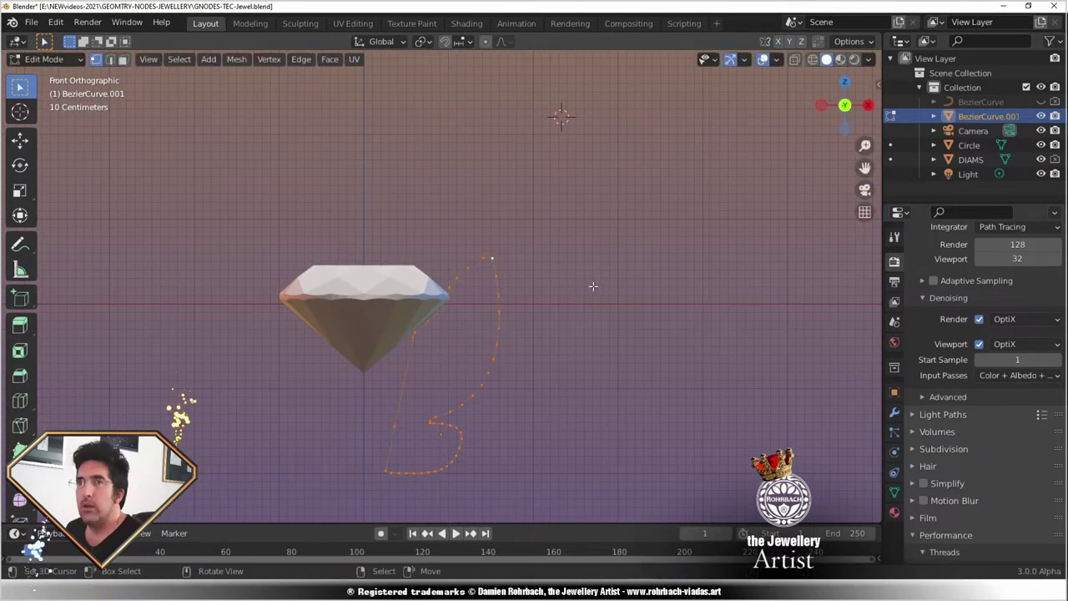
key(g)
click(554, 305)
Step: Show the mesh in X-ray and move the upper inner vertices to shape the seat around the diamond's girdle
key(alt+z)
scroll(442, 287, up, 5)
key(g)
scroll(455, 300, up, 3)
key(g)
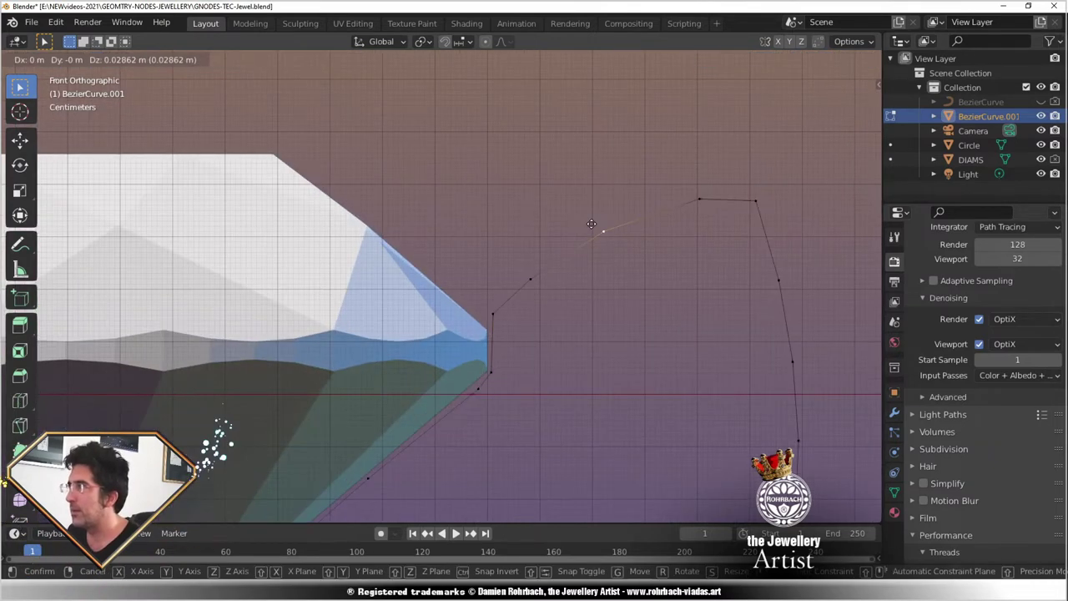
click(533, 279)
scroll(533, 280, down, 4)
scroll(445, 305, up, 3)
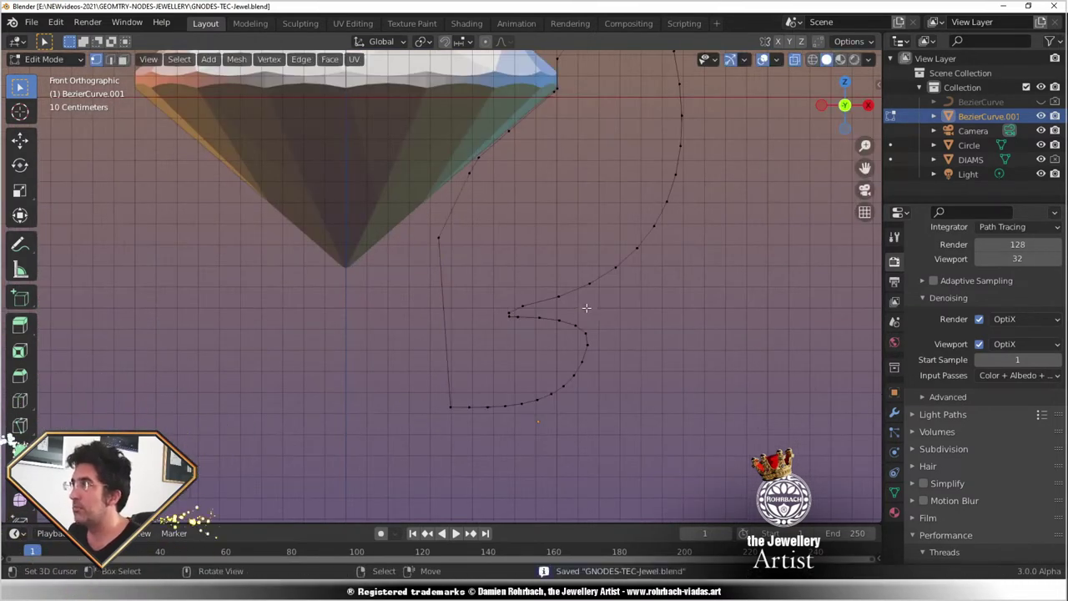
Step: Straighten the profile's lower inner wall, shape its bottom corner and save the file
scroll(431, 264, up, 2)
key(g)
click(432, 264)
scroll(431, 264, down, 3)
scroll(524, 203, up, 4)
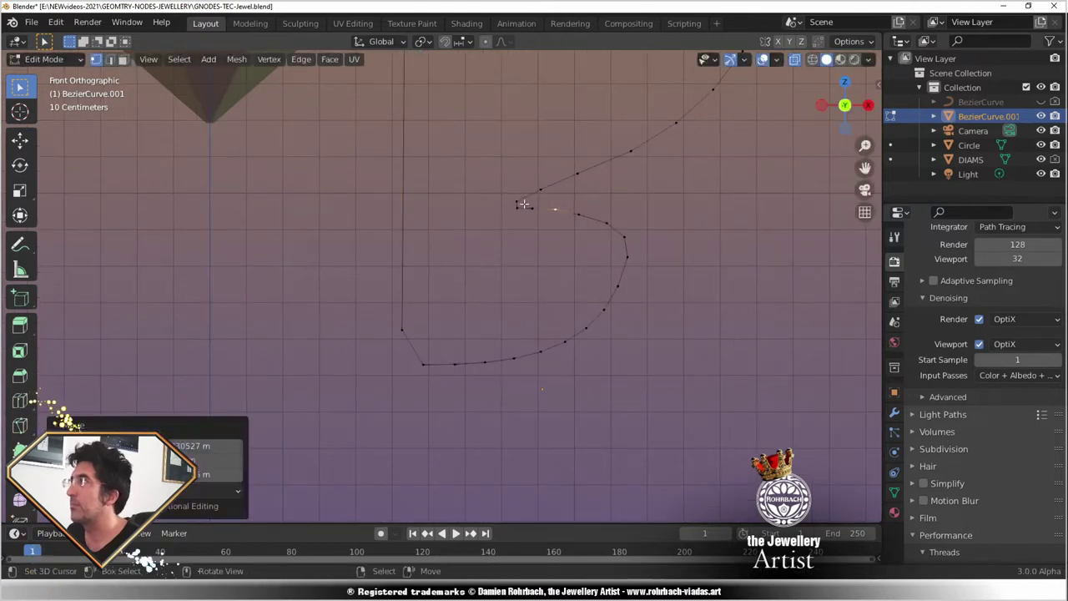
key(ctrl+s)
scroll(444, 292, down, 3)
key(ctrl+s)
scroll(483, 142, up, 3)
key(a)
click(20, 475)
middle_drag(534, 275, 431, 317)
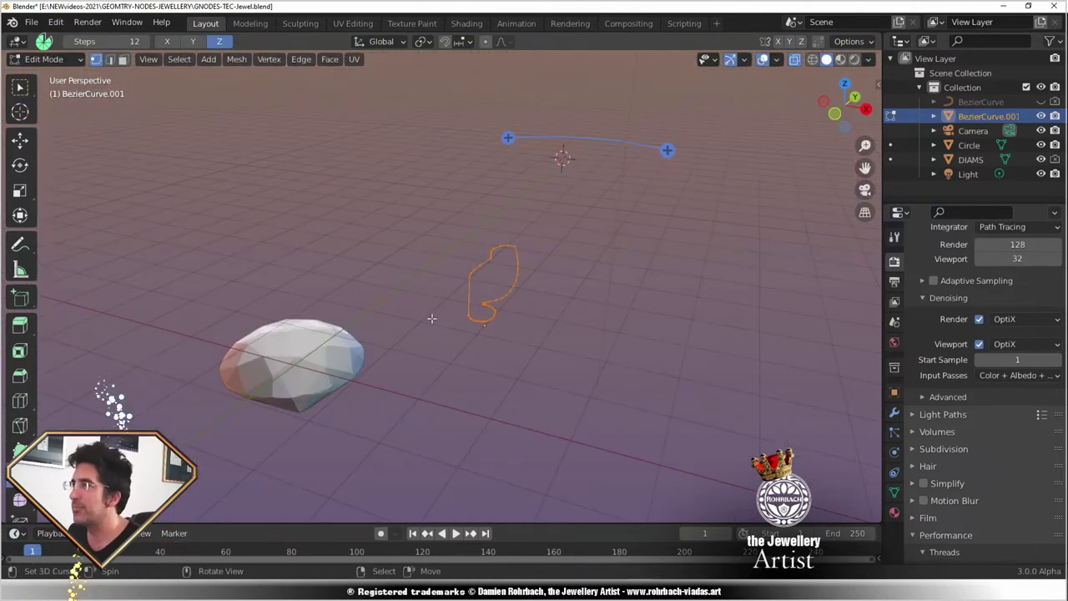
Step: Align the profile mesh with the diamond on the Y axis using its transform values
click(20, 140)
key(alt+a)
key(n)
key(KP_1)
key(n)
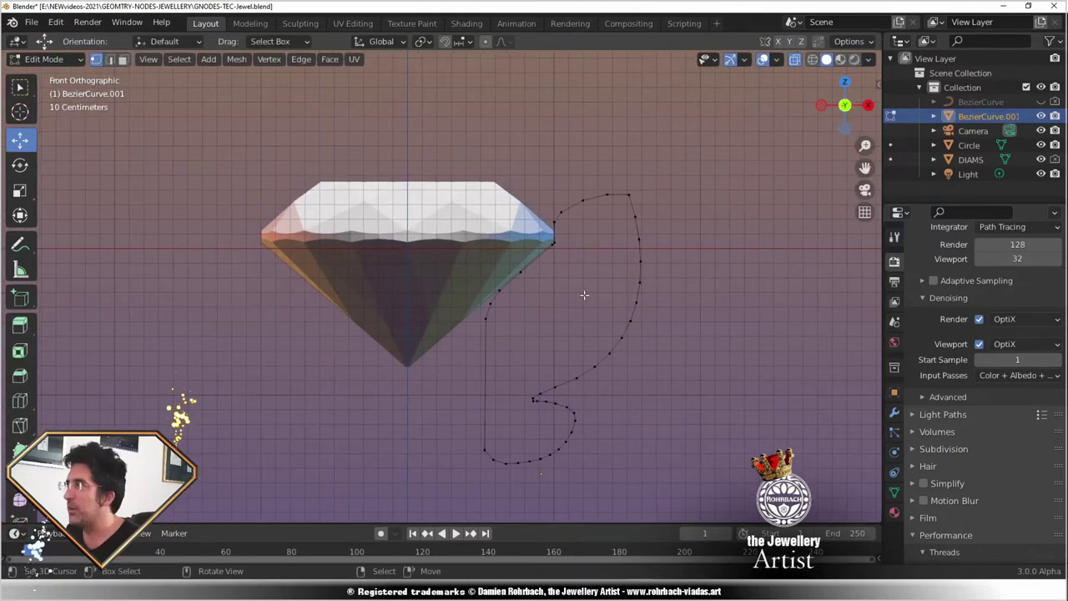
Step: Raise the vertices of the profile's upper rim above the diamond's table and save the file
click(554, 222)
ctrl+click(629, 195)
key(g)
click(675, 158)
click(635, 216)
key(g)
click(636, 203)
key(ctrl+s)
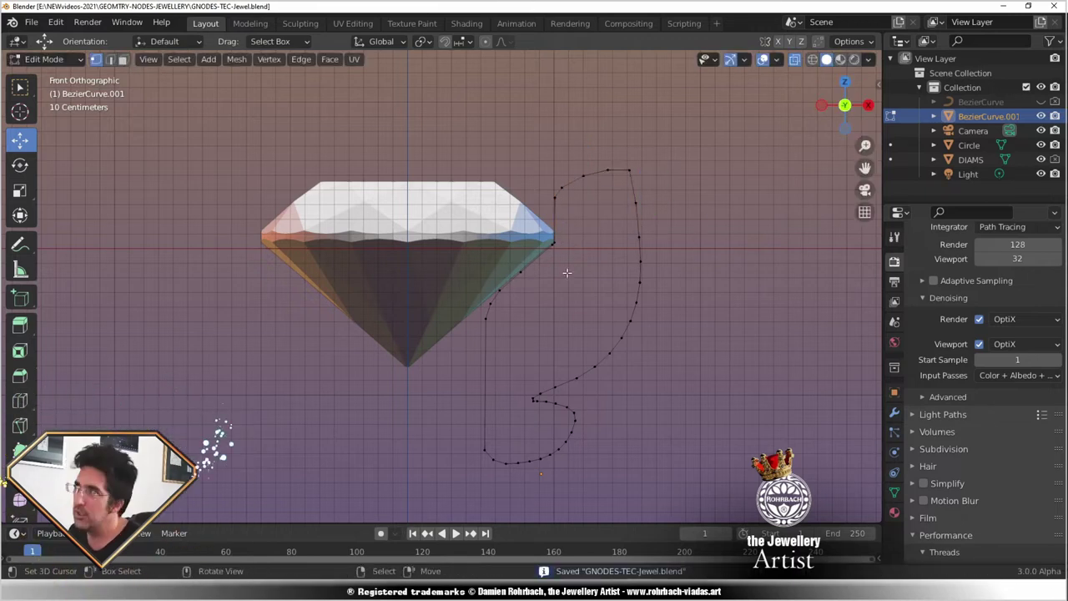
Step: Spin the whole profile around the Z axis with the spin center's X value set to 0 m
key(a)
click(20, 475)
middle_drag(322, 343, 401, 400)
drag(676, 159, 576, 200)
double_click(186, 433)
text(0)
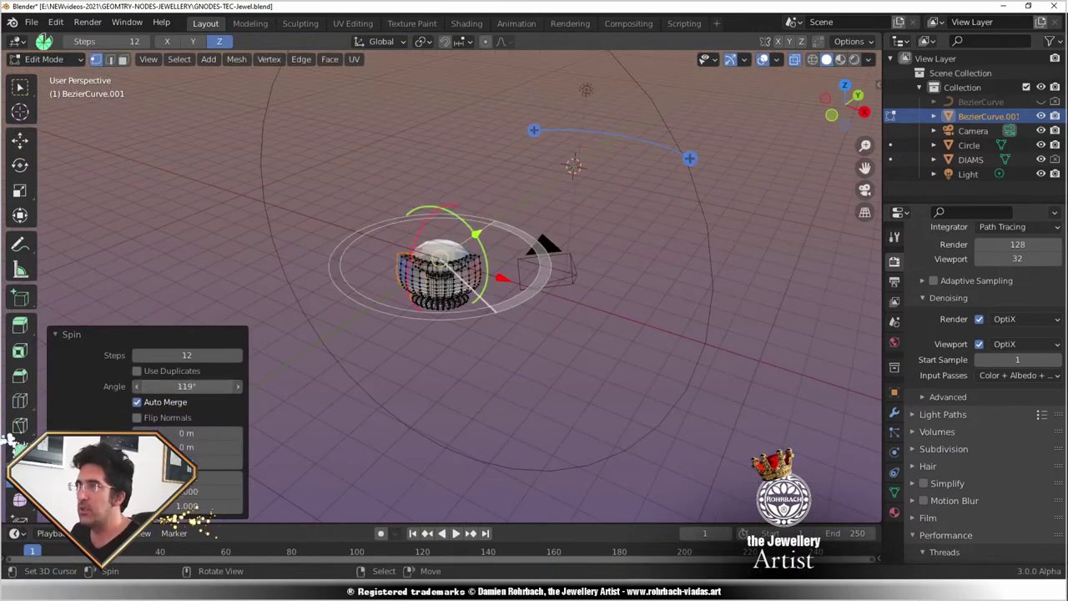
Step: Extend the spin to a full revolution with more steps to complete the basket, and save the file
drag(187, 355, 225, 356)
middle_drag(376, 284, 429, 324)
scroll(564, 314, up, 5)
scroll(551, 305, down, 3)
key(ctrl+s)
Step: Recalculate the normals of the entire basket mesh to the outside and return to Object Mode
key(a)
click(236, 59)
click(406, 300)
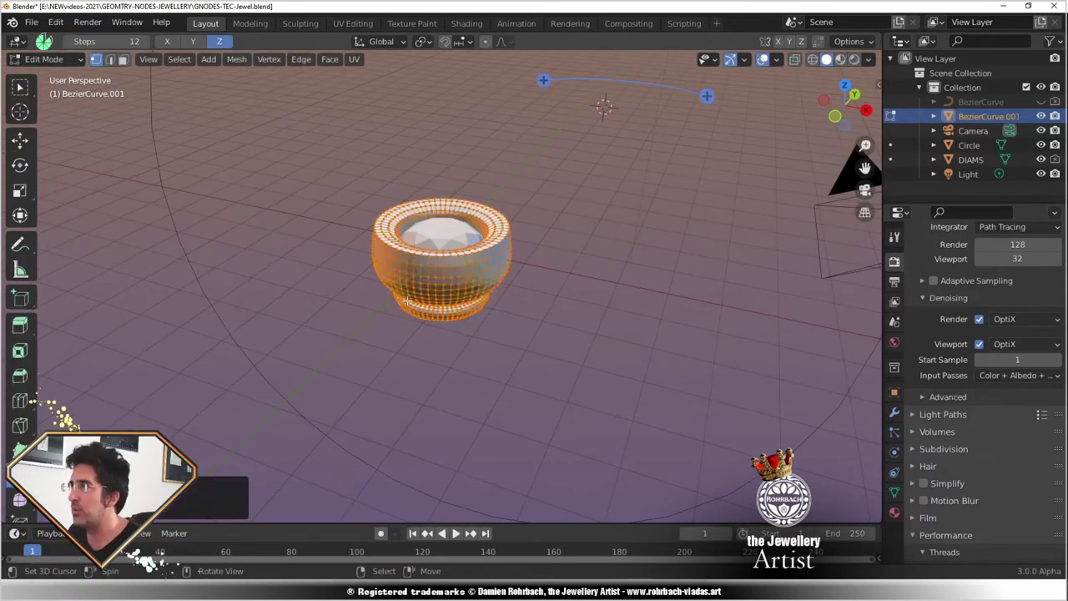
key(Tab)
shift+middle_drag(442, 275, 435, 327)
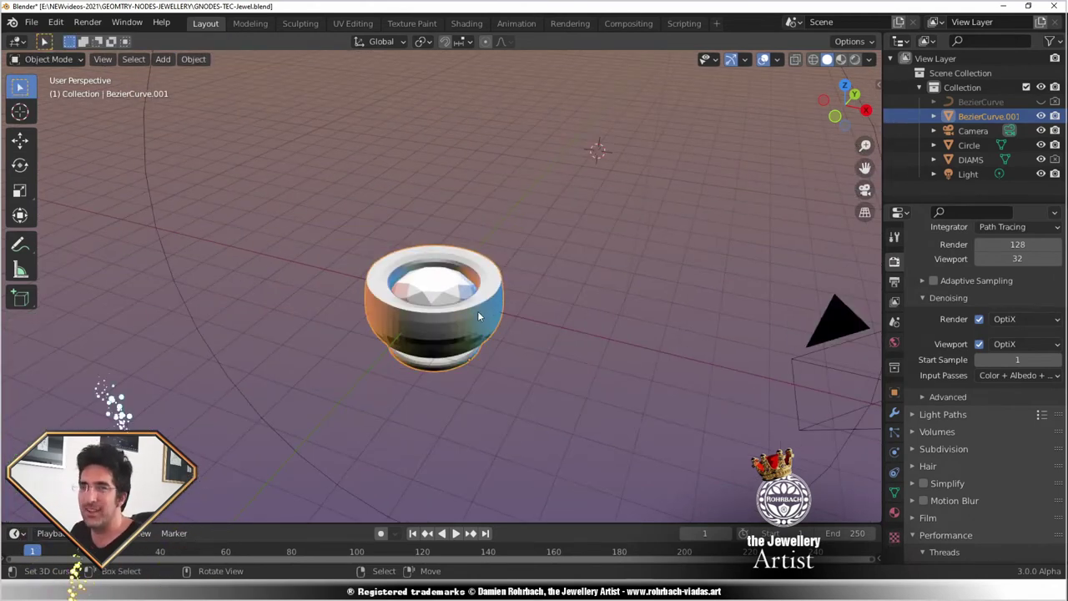
Step: Shade the basket smooth, enable Auto Smooth at 30° and save the file
scroll(455, 309, up, 3)
scroll(455, 307, down, 3)
right_click(509, 269)
click(513, 267)
click(895, 492)
click(936, 461)
click(973, 482)
key(KP_1)
key(ctrl+s)
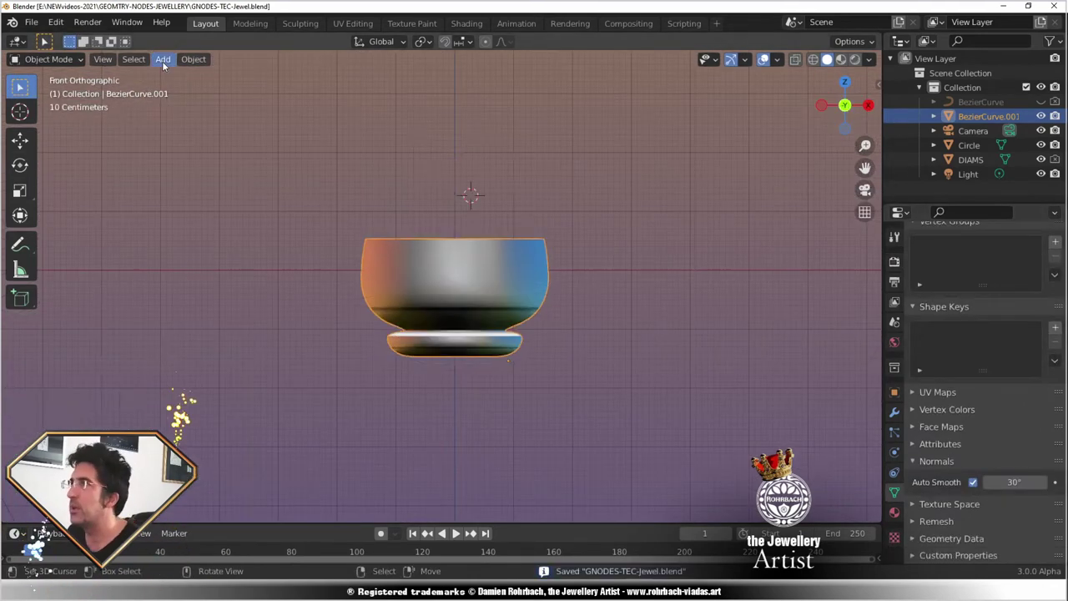
Step: Add a plane, reduce it to a single vertex and extrude it into a cutter shape passing through the basket
click(163, 59)
click(276, 76)
key(Tab)
key(x)
click(412, 136)
scroll(640, 219, up, 2)
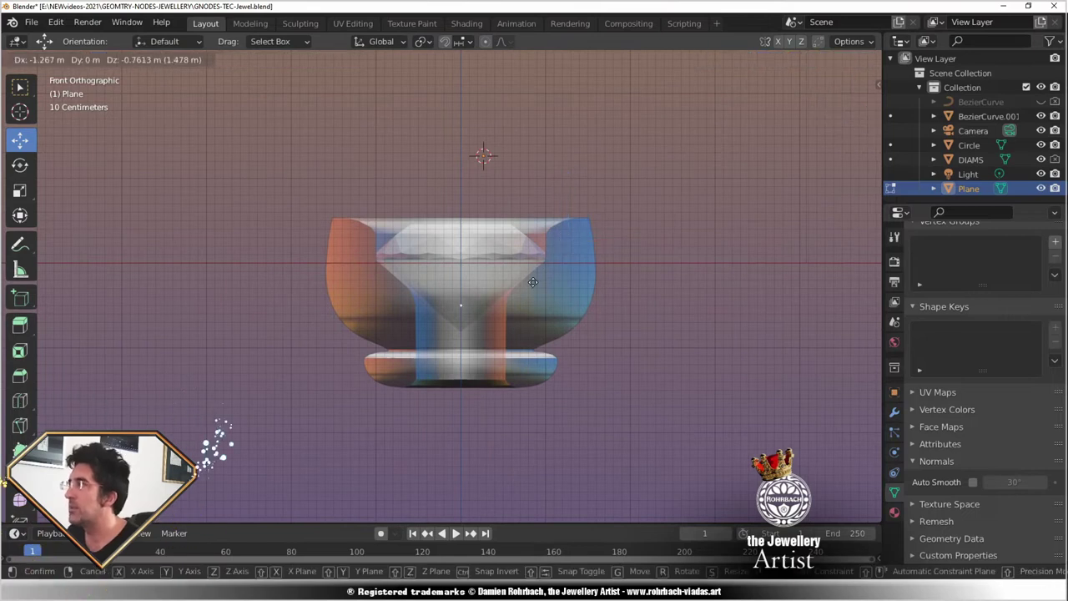
key(e)
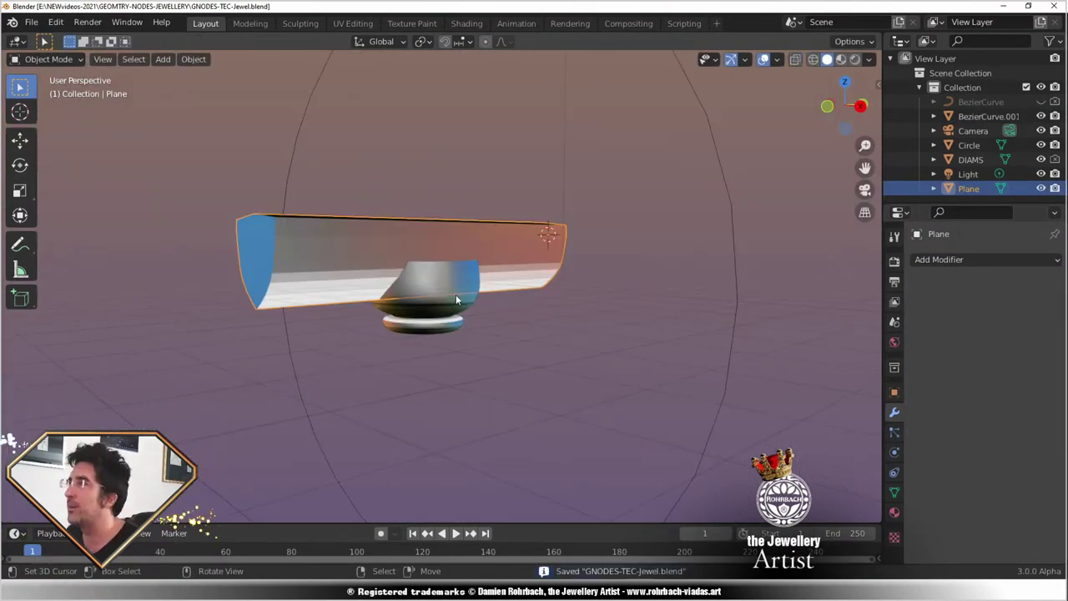
Step: Add a Boolean Difference modifier to the basket using the cutter mesh, and rename that mesh CUTTER
click(984, 259)
click(742, 310)
click(1035, 340)
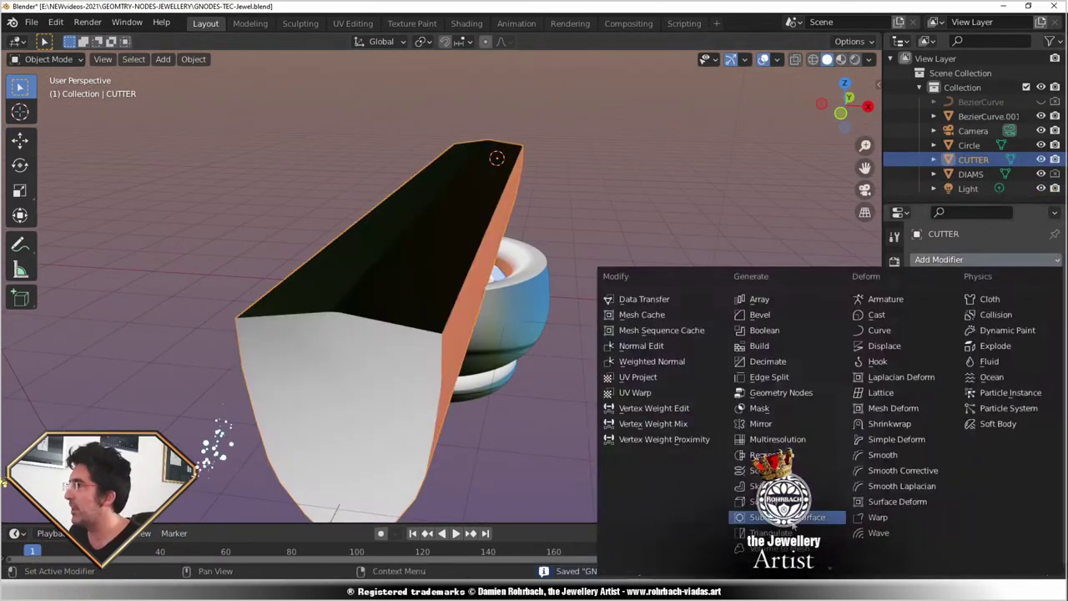
Step: Give the CUTTER a Simple Subdivision modifier with 3 viewport and render levels and a Smooth modifier with 20 repeats
click(759, 516)
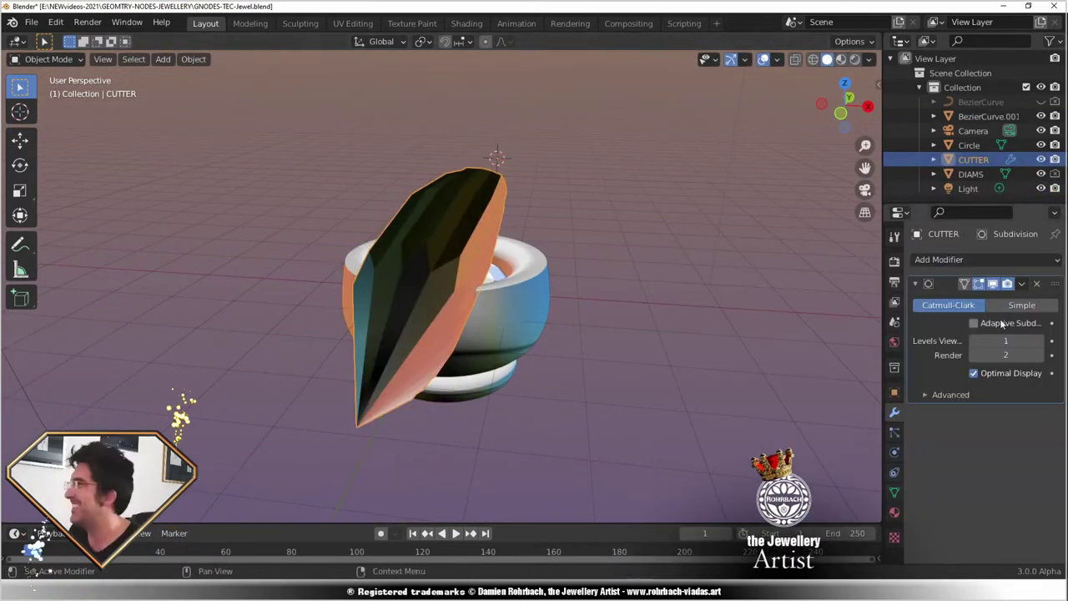
click(1021, 304)
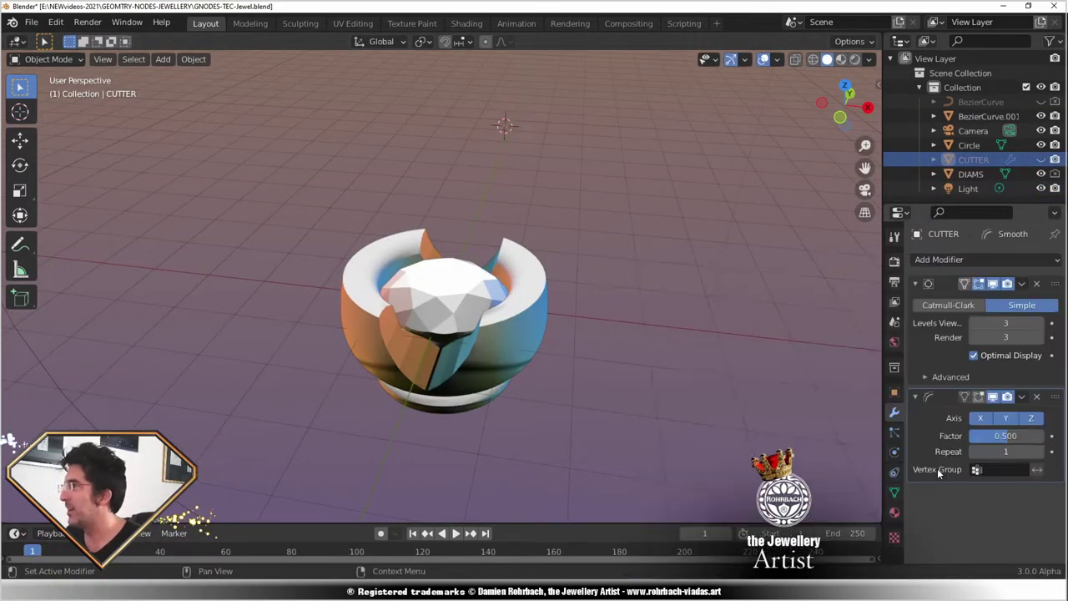
scroll(534, 300, up, 5)
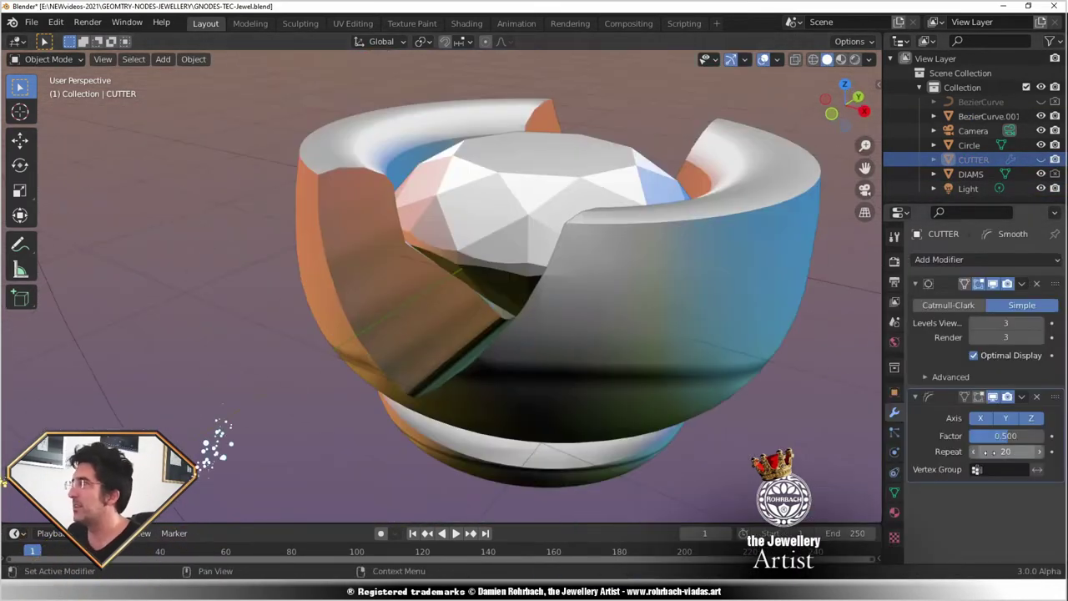
Step: Set the cutter's Smooth repeat to 30, switch its subdivision to Catmull-Clark and apply both modifiers
middle_drag(534, 300, 600, 276)
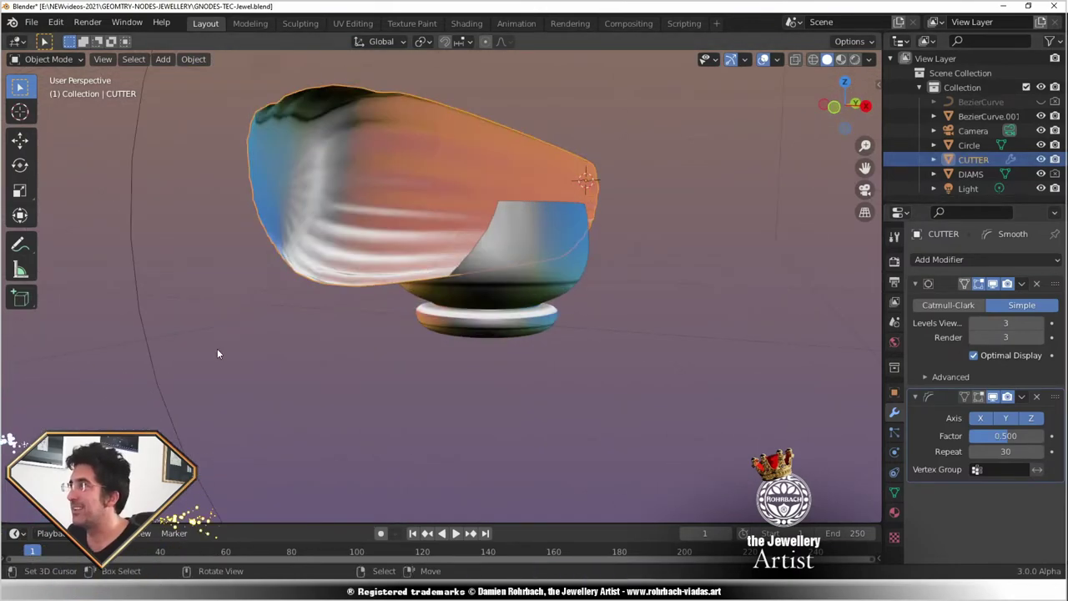
click(947, 305)
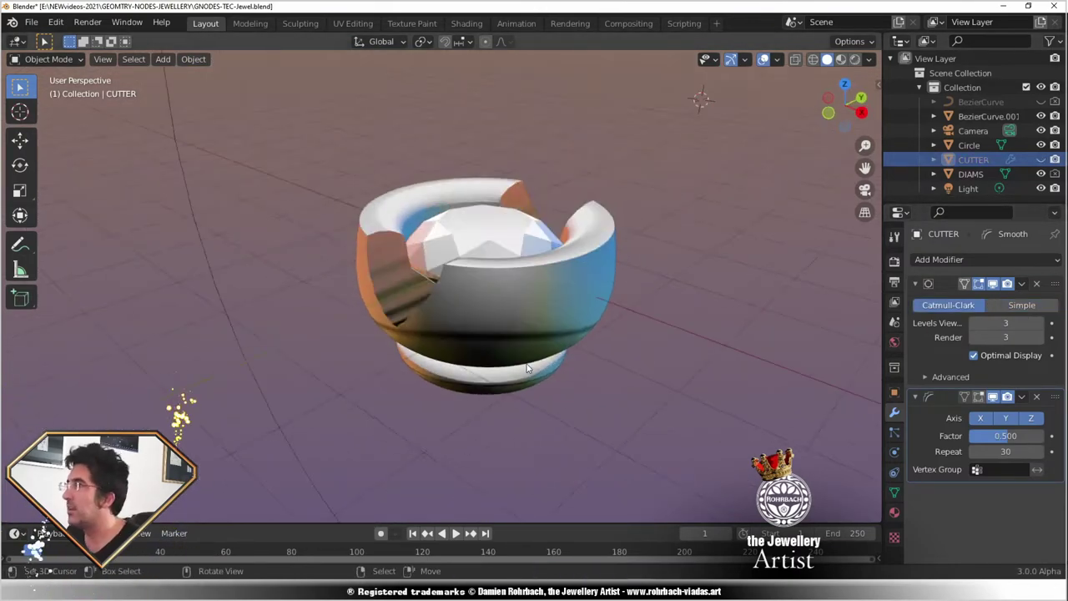
middle_drag(526, 367, 541, 330)
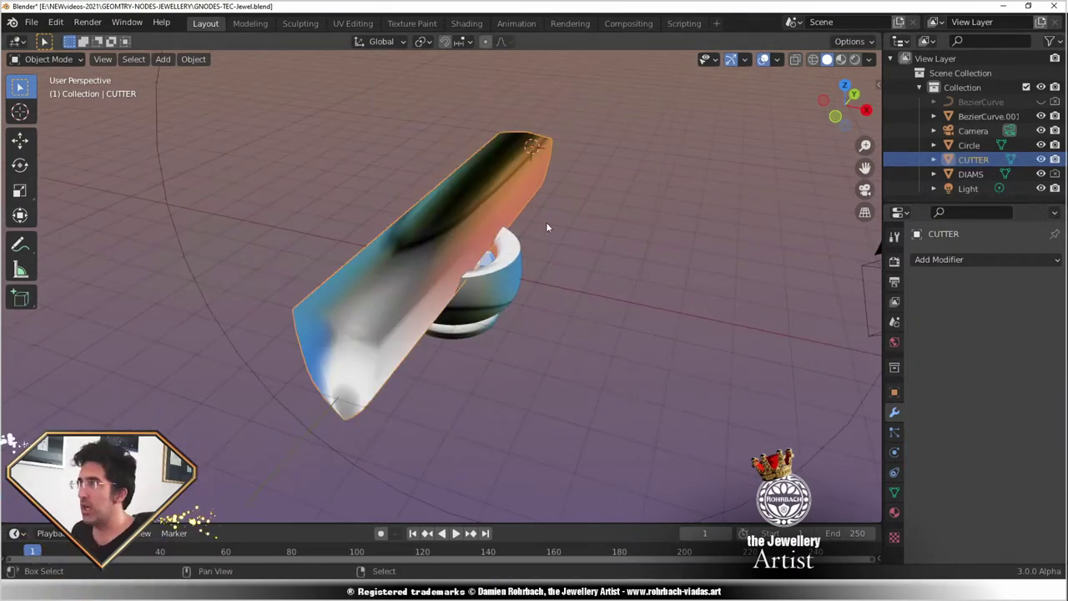
Step: Duplicate the cutter crosswise and subtract the copy from the basket with a second Boolean Difference modifier
click(193, 58)
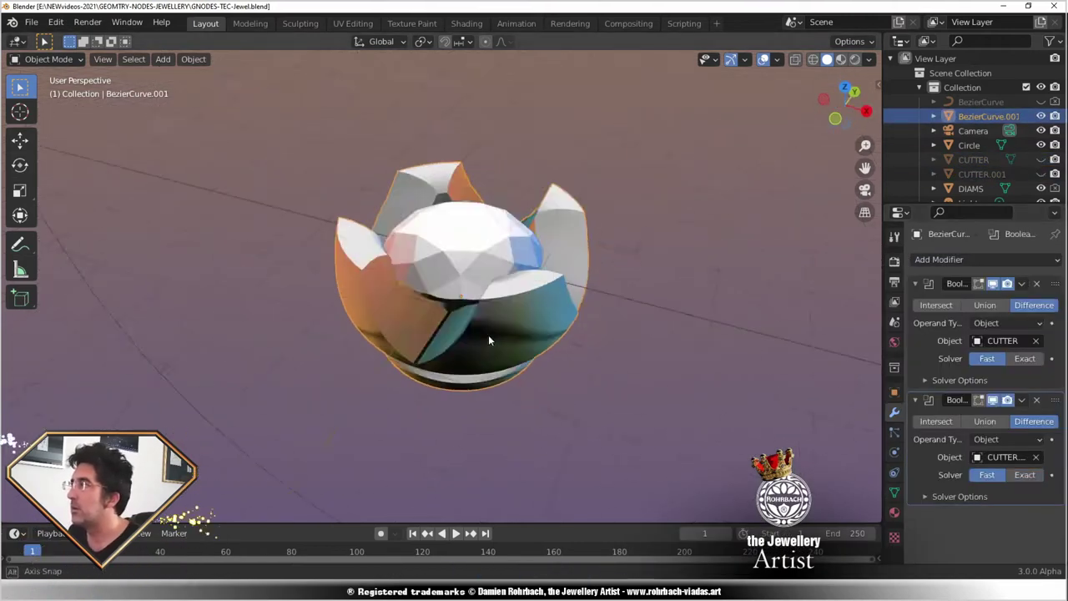
middle_drag(489, 341, 513, 309)
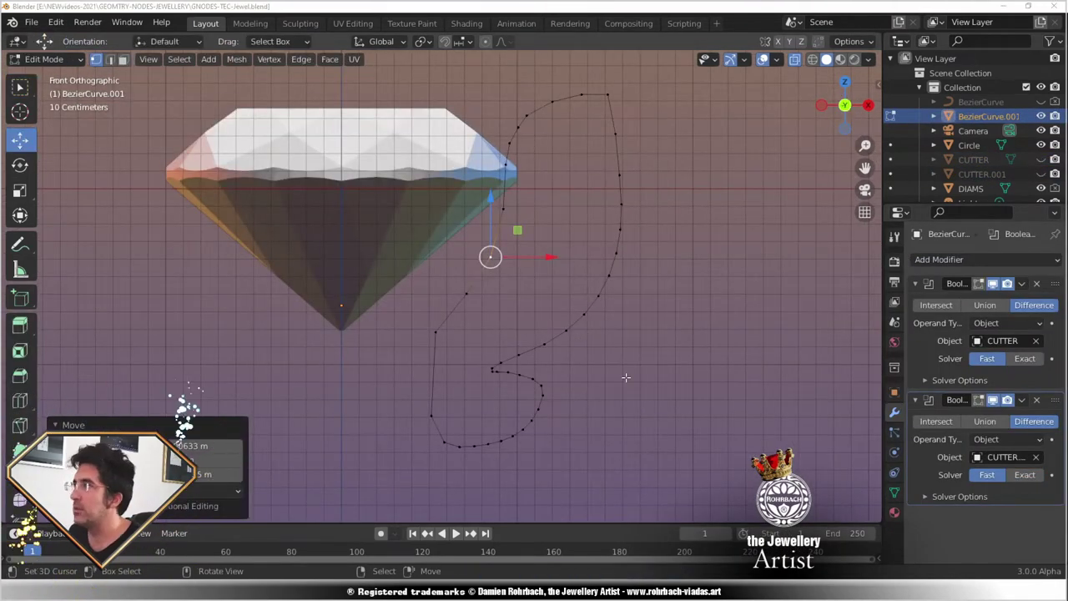
Step: Reshape the basket's profile with a curved inner wall, spin it around the diamond again and save the file
key(Tab)
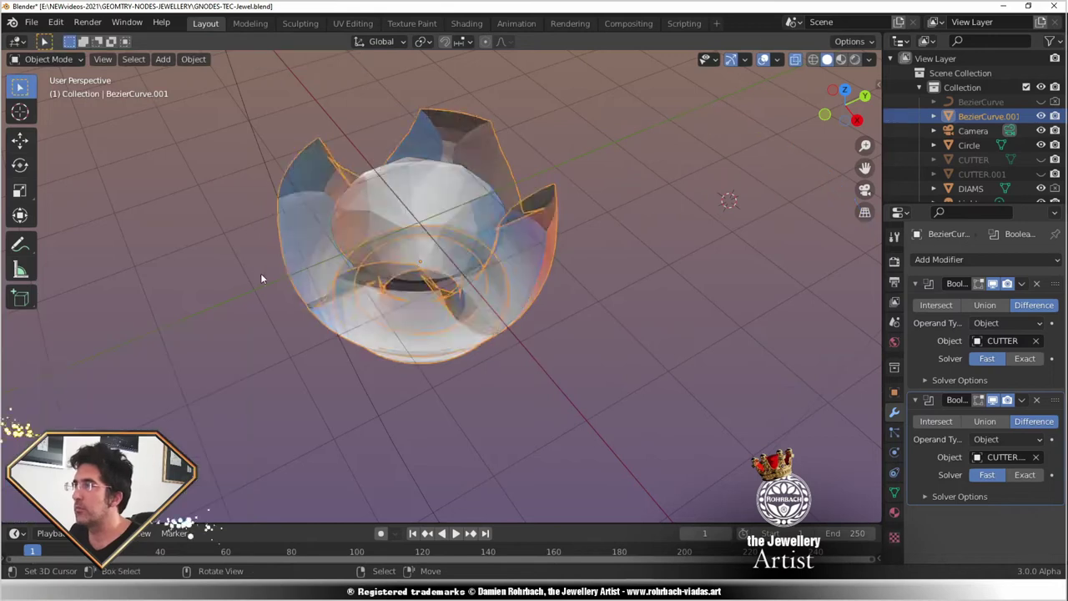
middle_drag(262, 277, 520, 350)
key(ctrl+s)
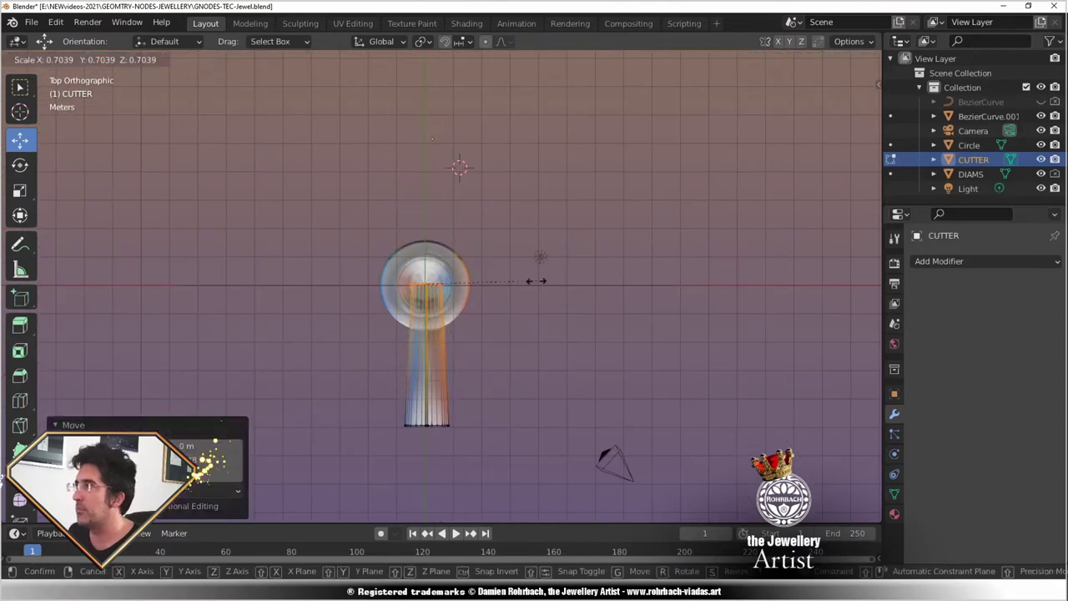
Step: Arrange four tapered copies of the cutter evenly around the basket's center and join them into one object
key(g)
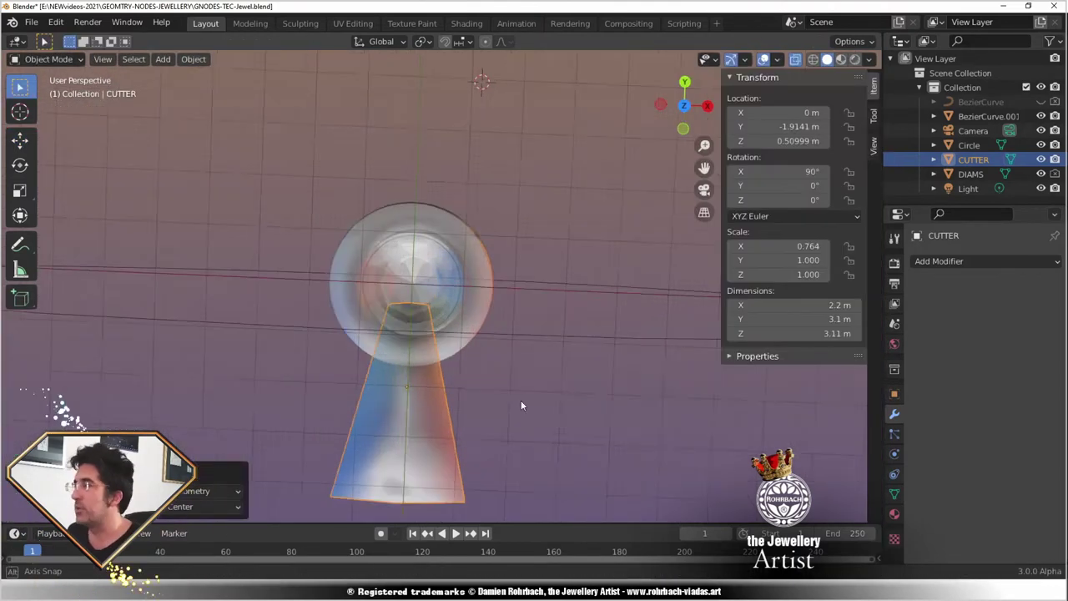
middle_drag(524, 375, 487, 336)
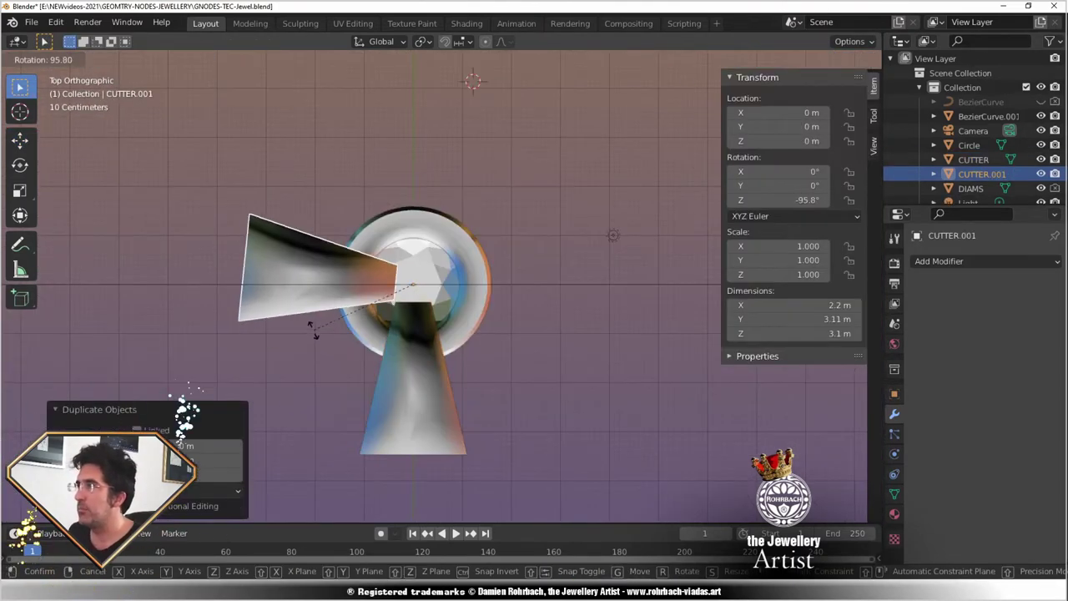
key(shift+r)
key(shift+r)
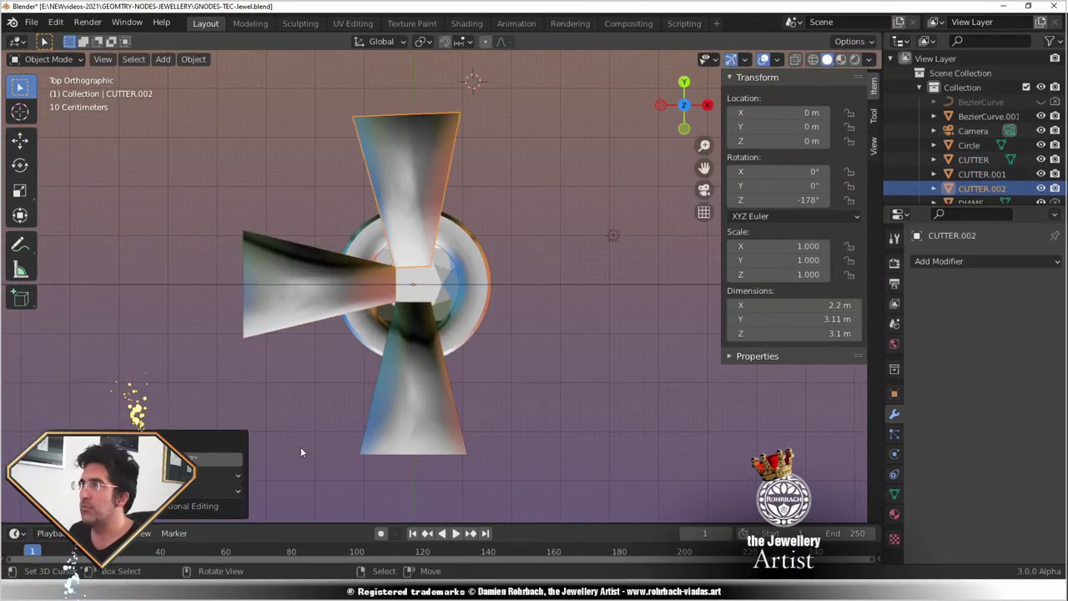
middle_drag(300, 446, 511, 239)
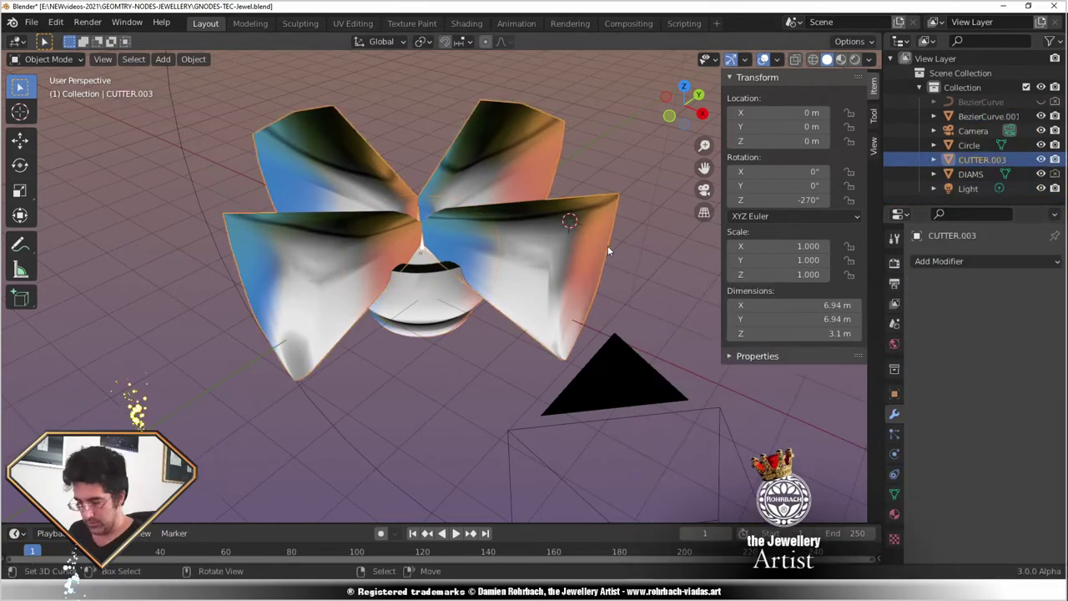
Step: Carve the basket into four prongs with a Boolean modifier using CUTTER.003, hide the cutter and save the file
middle_drag(607, 246, 483, 333)
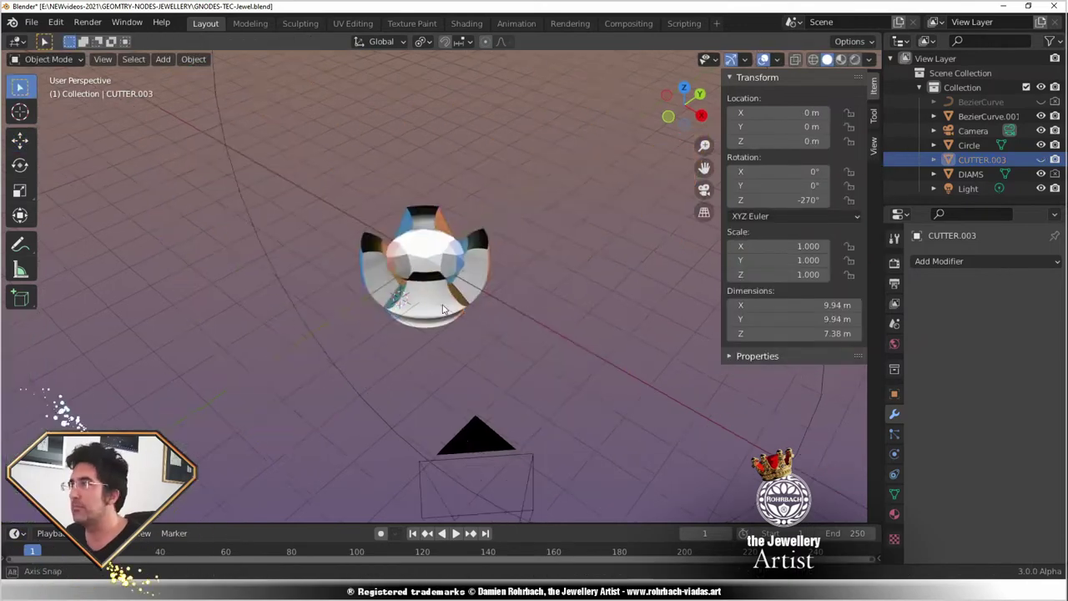
click(1040, 159)
key(ctrl+s)
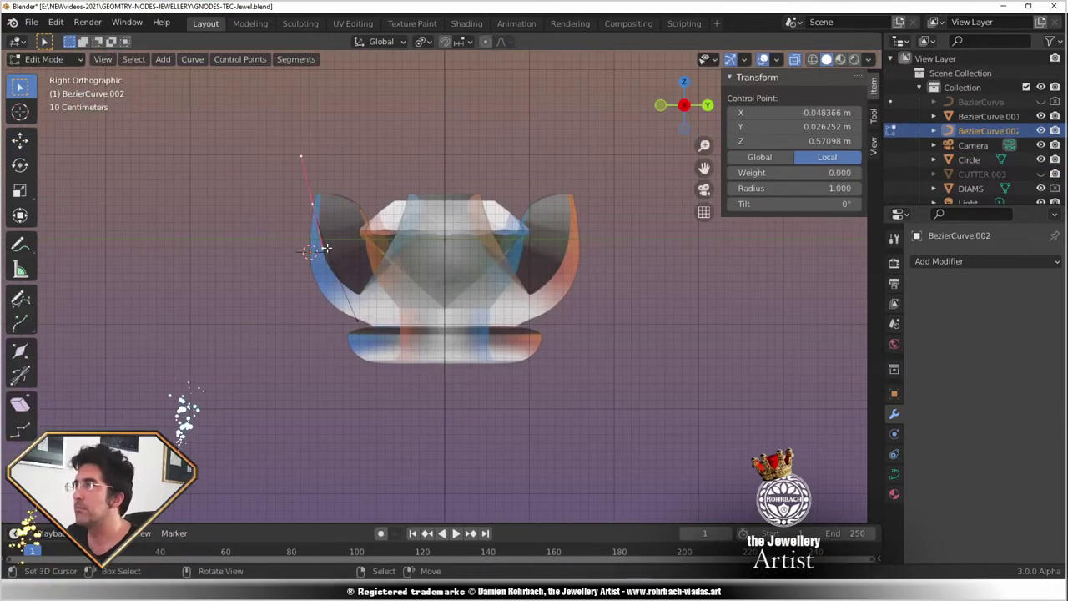
Step: Shape a Bezier curve along the outside of the front prong from its tip to the basket's lower ring
key(g)
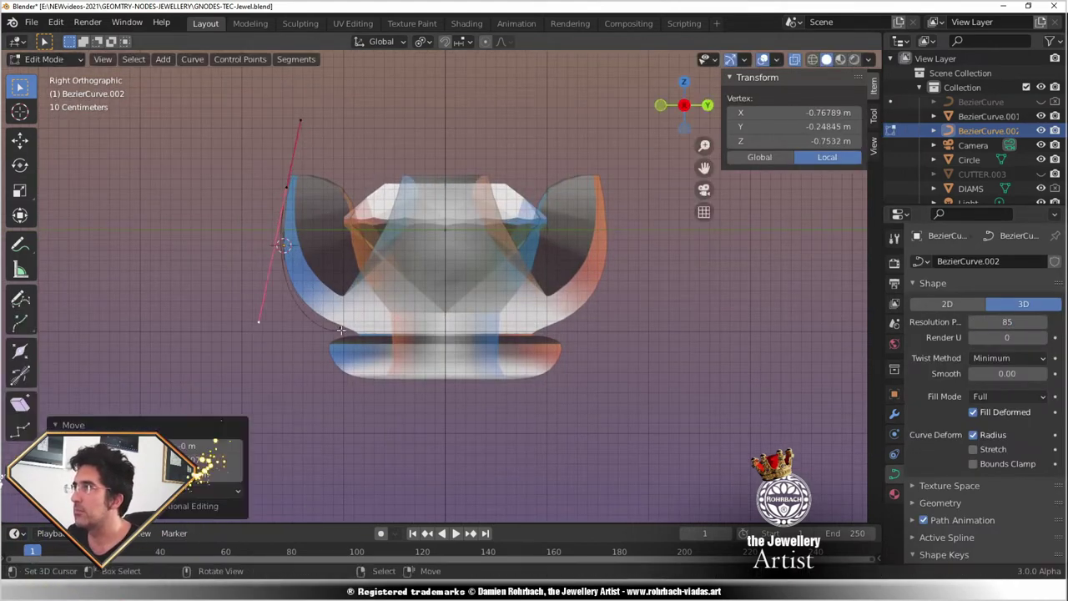
key(KP_1)
right_click(471, 151)
click(471, 151)
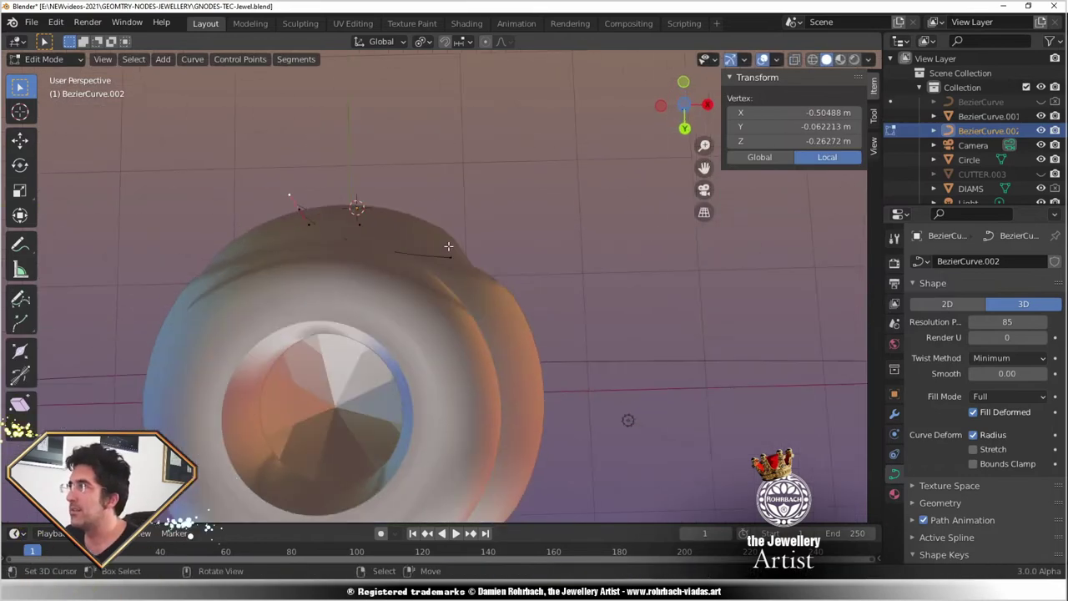
middle_drag(359, 284, 353, 208)
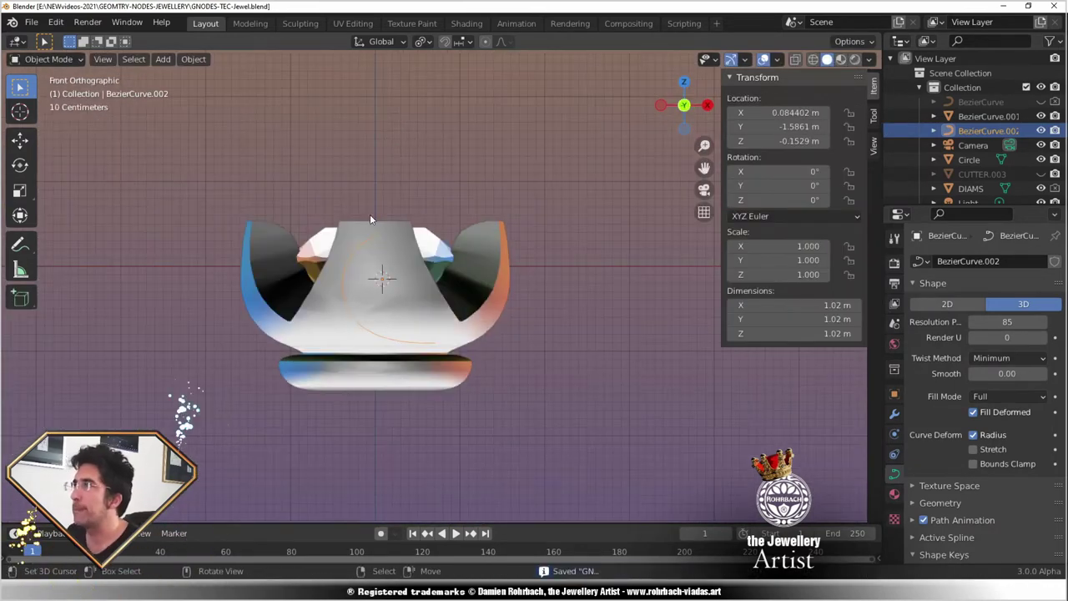
Step: Add a Bezier circle above the basket, reshape it into a teardrop and assign it as the prong curve's bevel object
key(shift+a)
click(209, 166)
key(Tab)
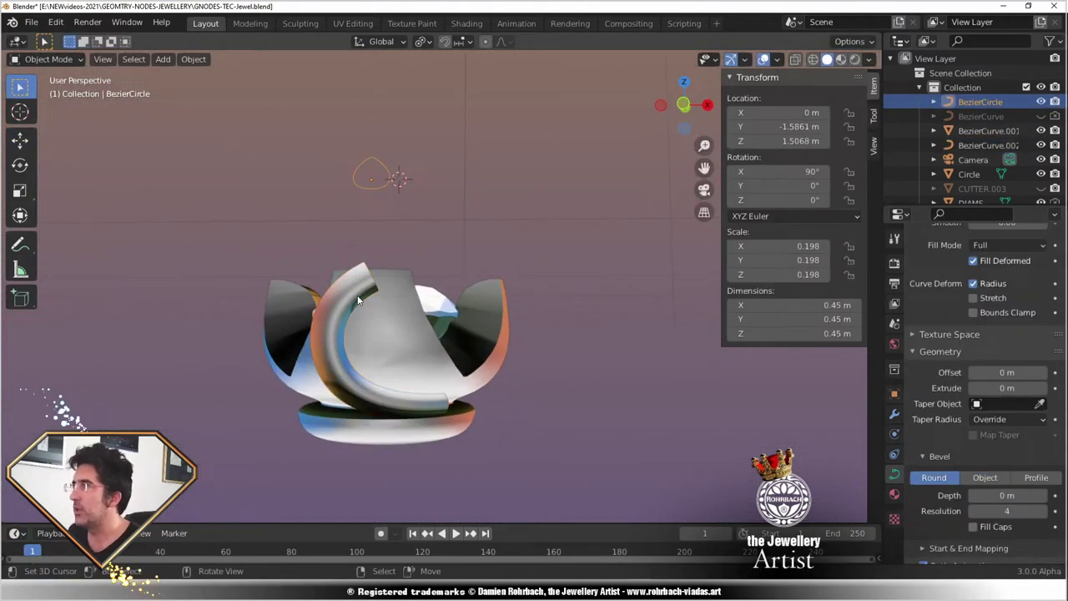
key(KP_1)
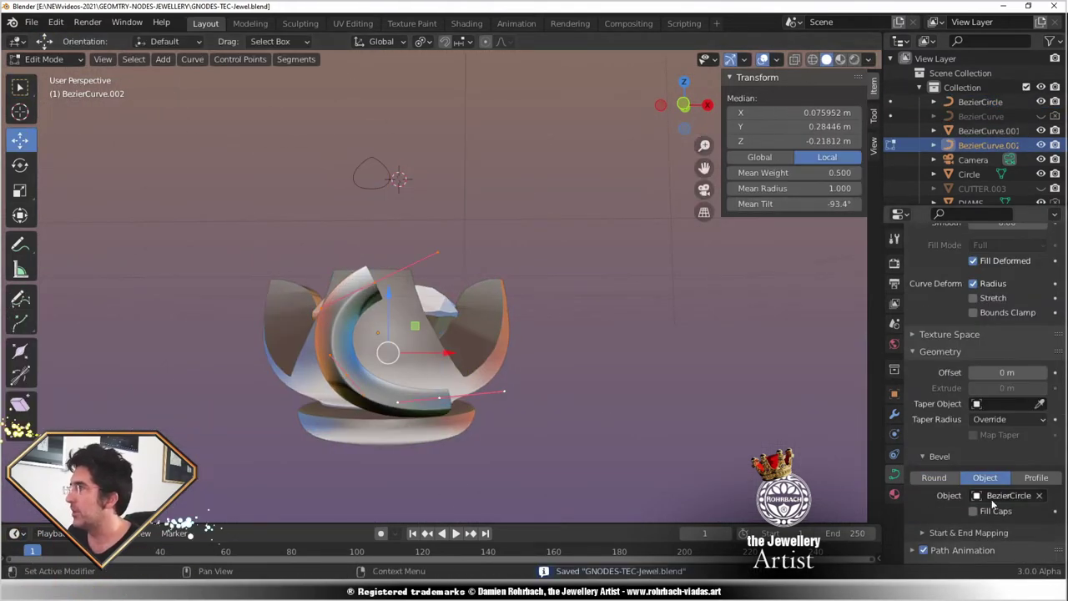
Step: Add a Bezier curve arched over the teardrop profile and use it to taper the prong ornament to pointed ends
key(shift+a)
mouse_move(178, 88)
click(341, 101)
key(Tab)
key(Tab)
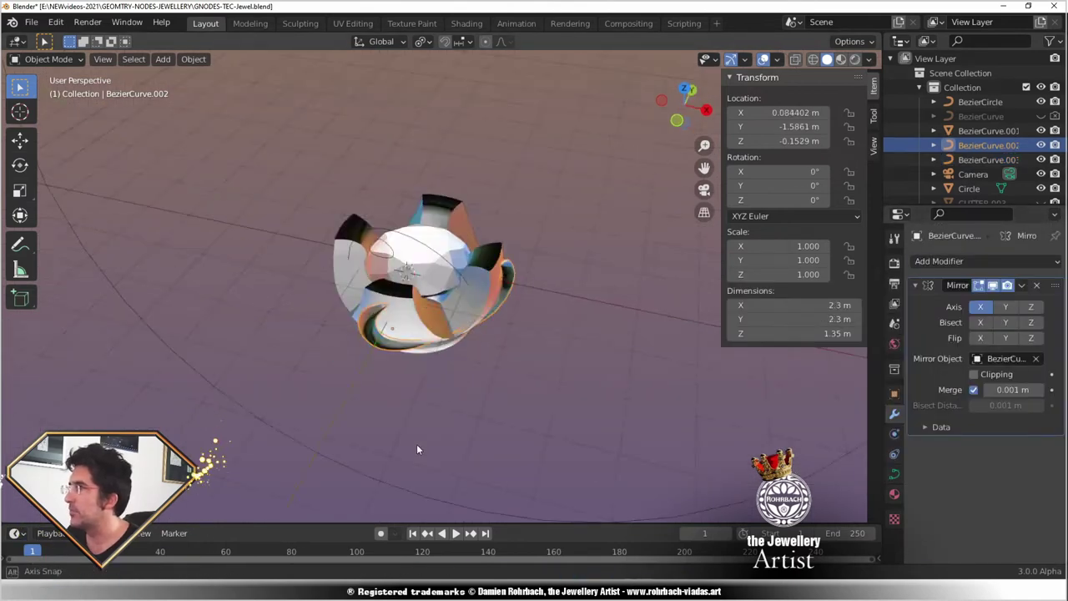
Step: Mirror the prong ornament about DIAMS with a Mirror modifier, refine the taper curve's end handle and save the file
middle_drag(416, 443, 411, 384)
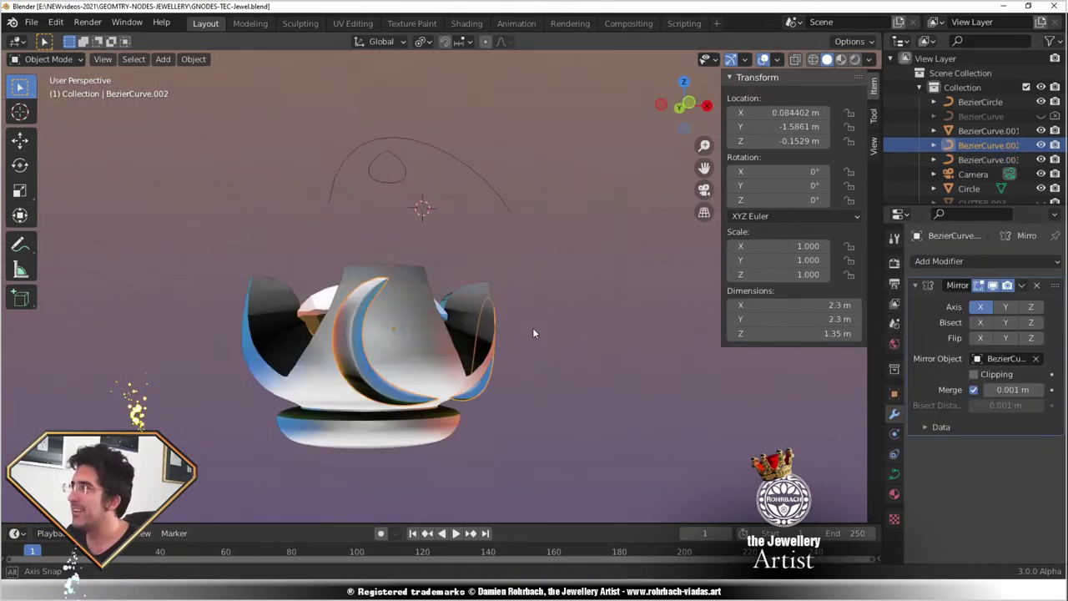
middle_drag(532, 326, 493, 298)
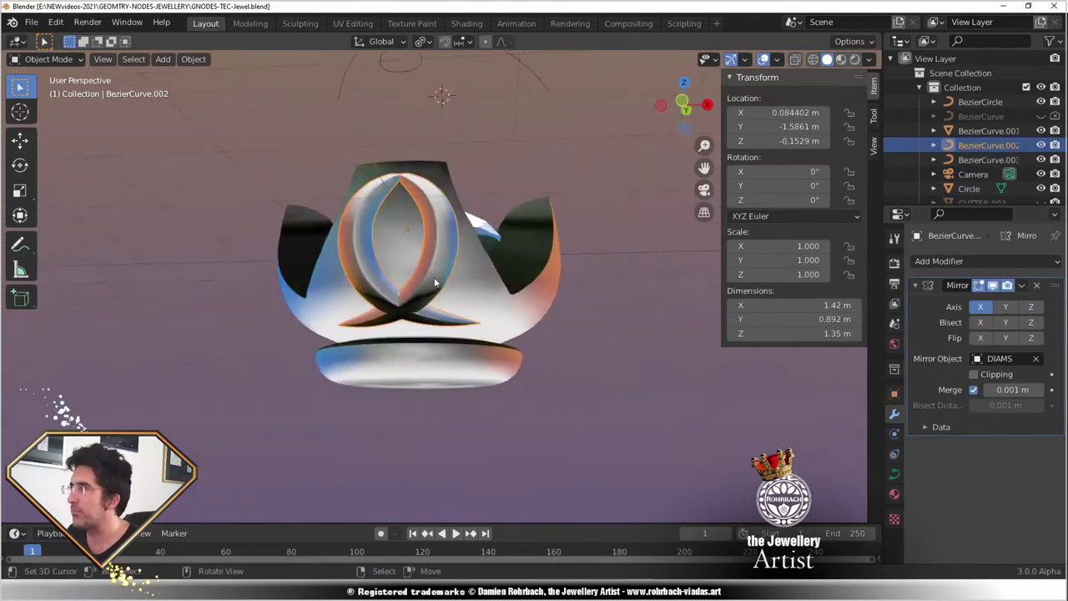
key(Tab)
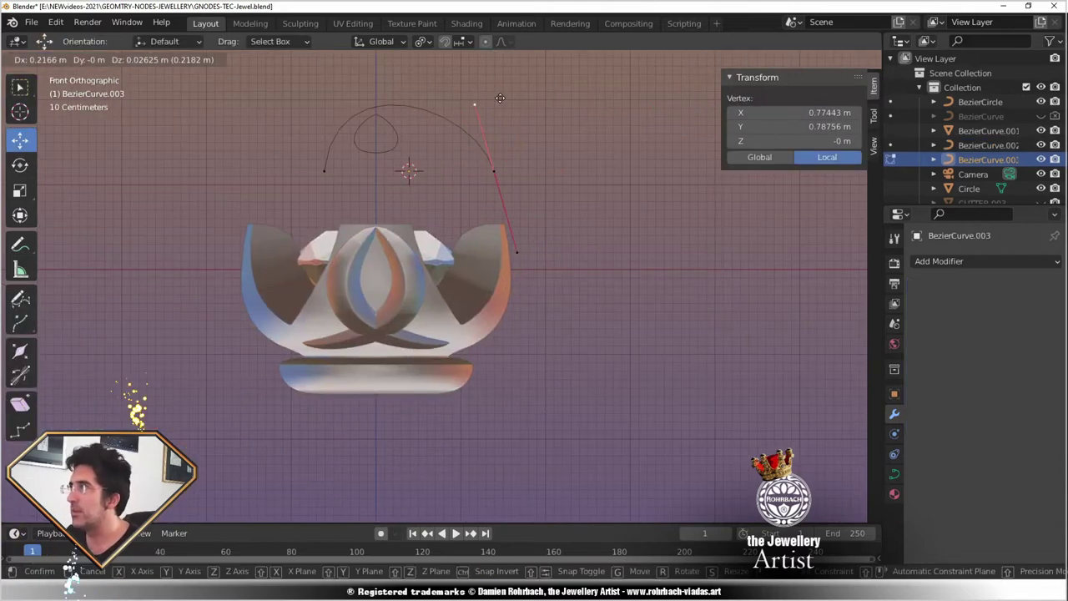
key(Tab)
key(ctrl+s)
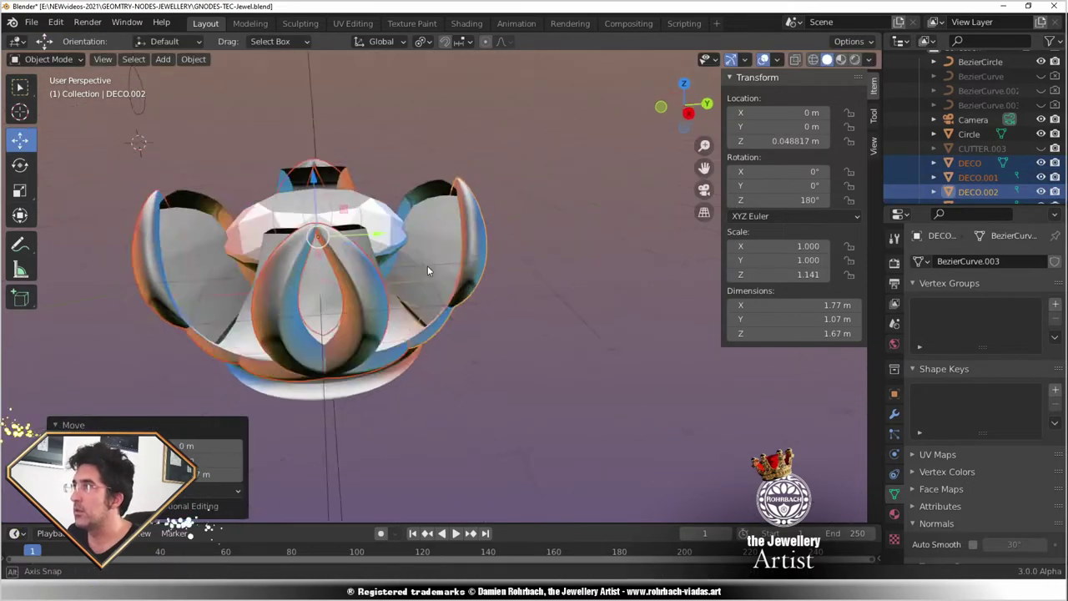
Step: Distribute DECO copies of the ornament over all four prongs, join them with the basket into SETTING and save
key(ctrl+s)
middle_drag(490, 334, 415, 324)
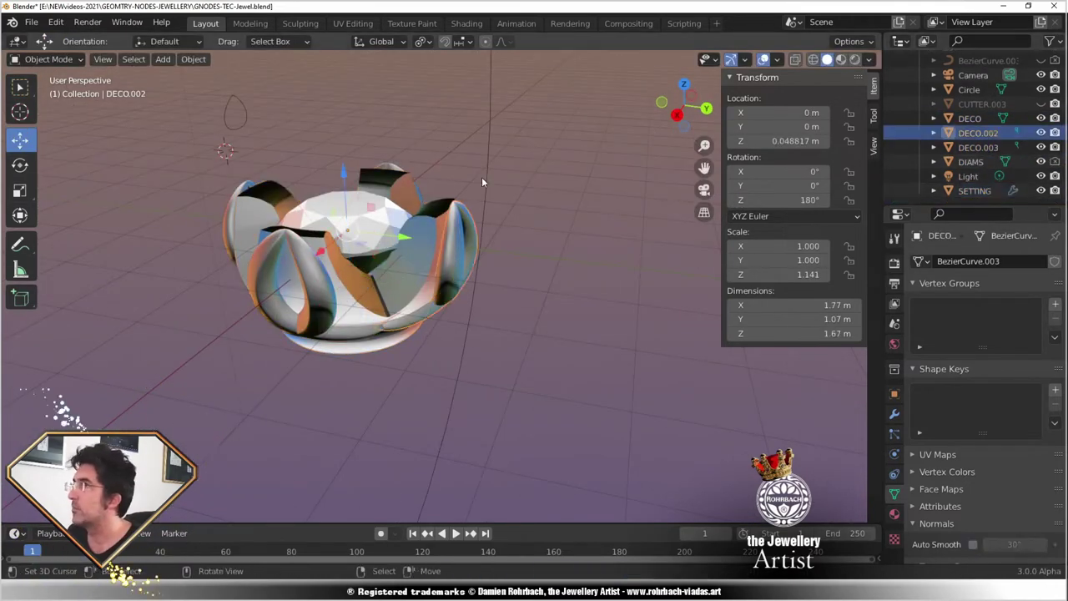
scroll(556, 316, down, 4)
key(ctrl+s)
middle_drag(557, 321, 521, 294)
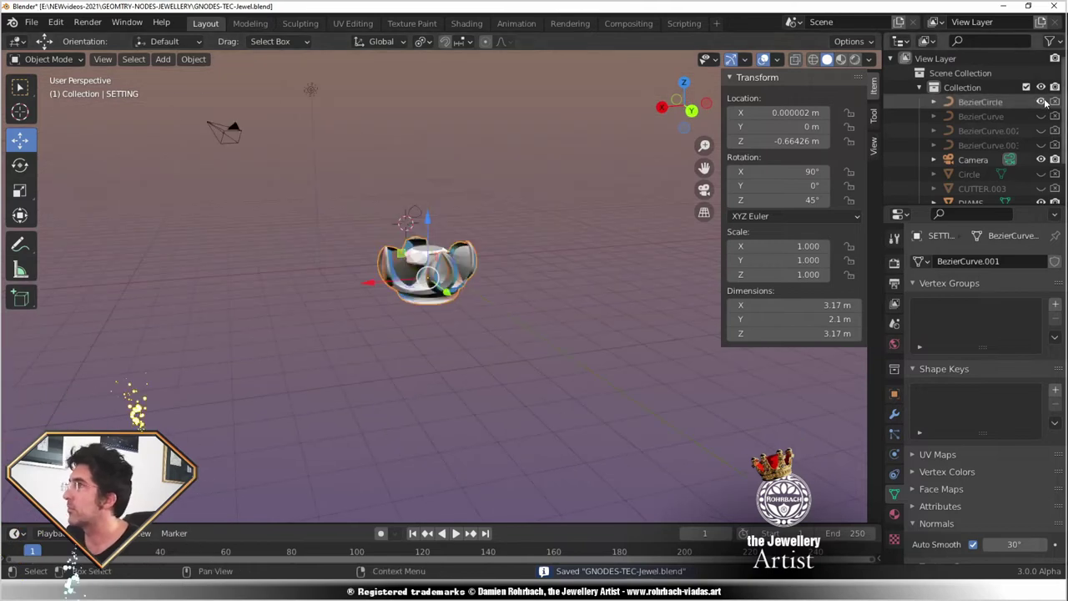
Step: Stretch the setting vertically by a factor of about 1.145, adjust its height along global Z and save the file
key(KP_1)
scroll(613, 279, up, 5)
key(s)
right_click(617, 277)
click(894, 414)
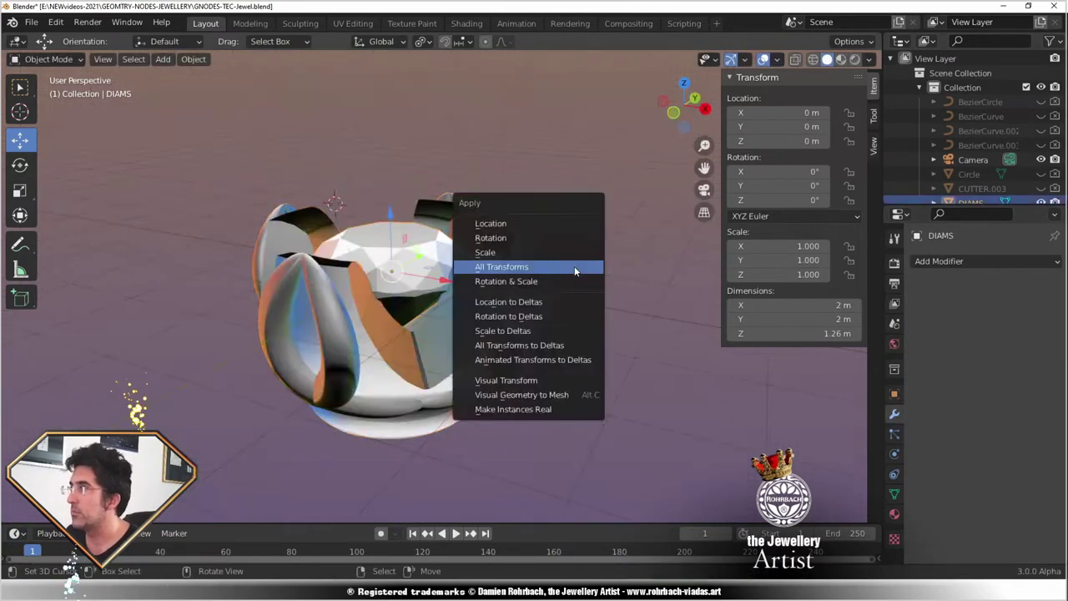
click(574, 266)
scroll(459, 350, up, 1)
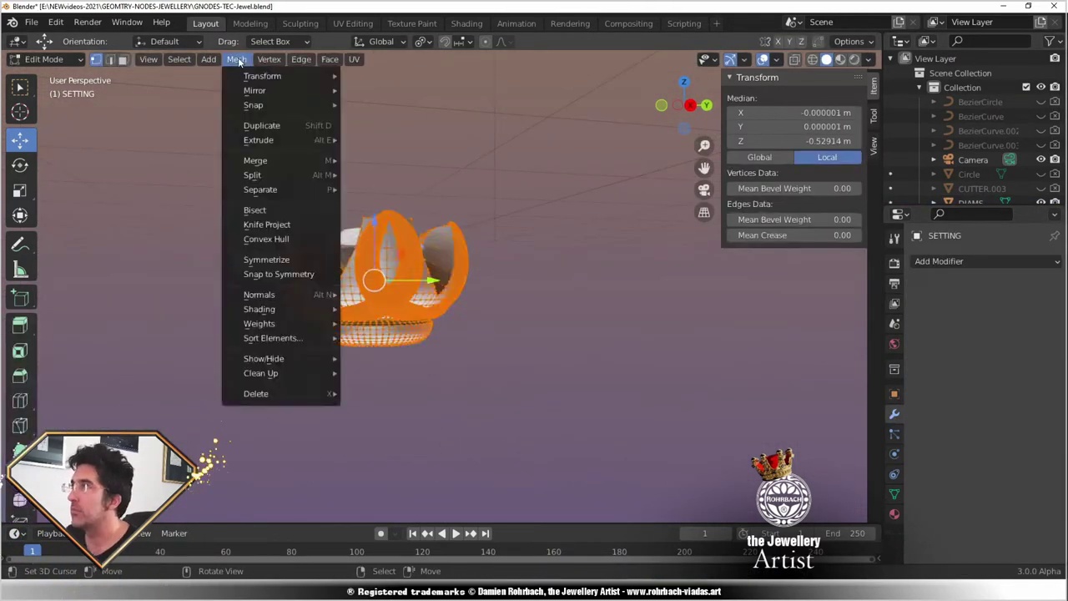
key(ctrl+s)
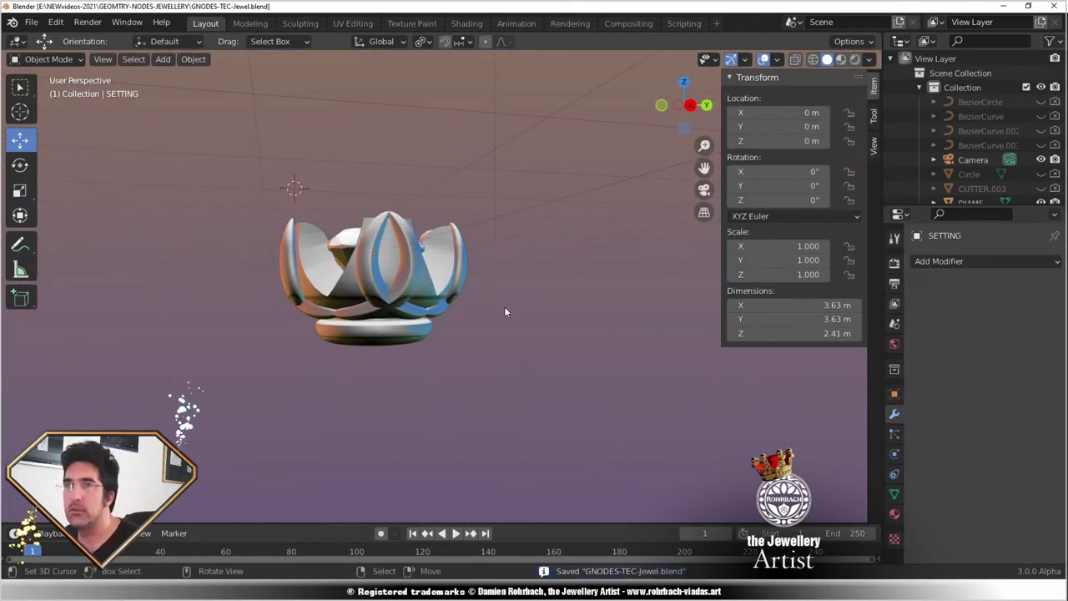
Step: Separate the basket shell from the ornaments by linked selection in the setting's mesh, and raise the prong tips to the ornaments' height
middle_drag(505, 309, 363, 387)
key(Tab)
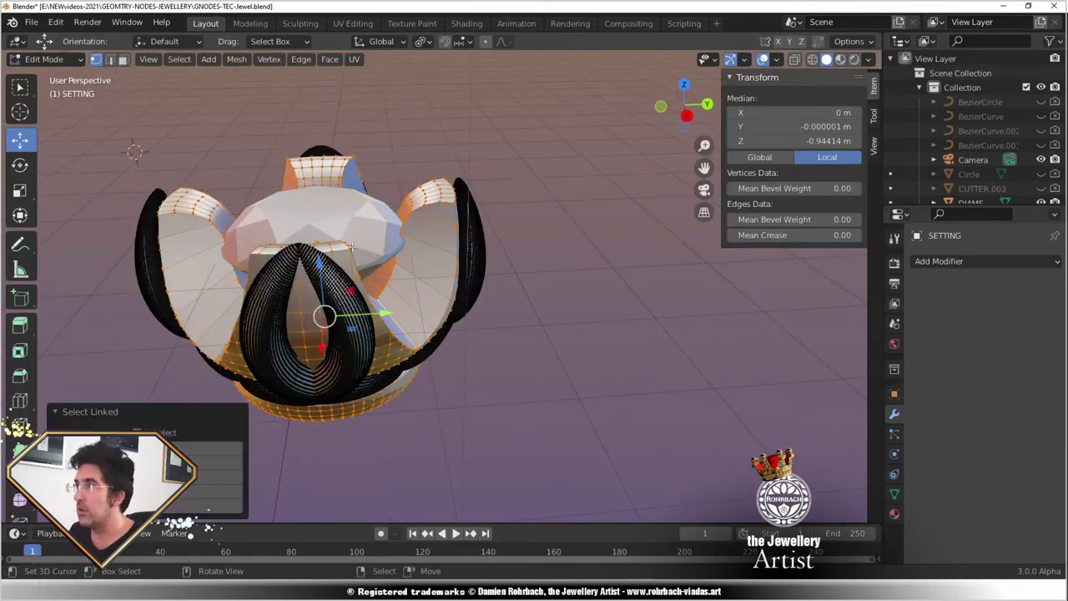
key(alt+z)
key(Tab)
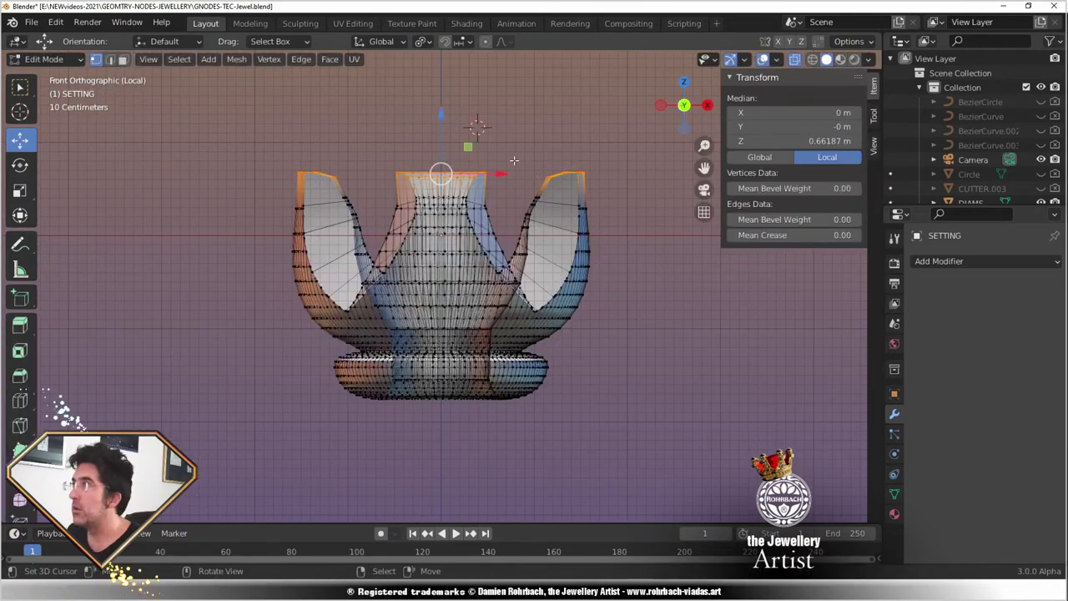
middle_drag(543, 239, 593, 223)
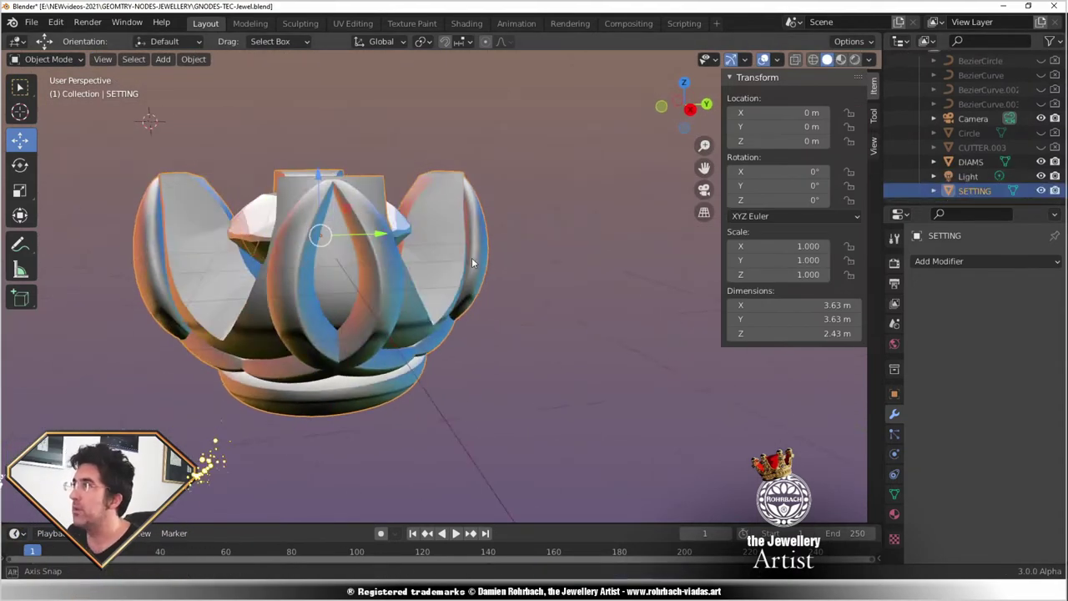
middle_drag(471, 257, 441, 251)
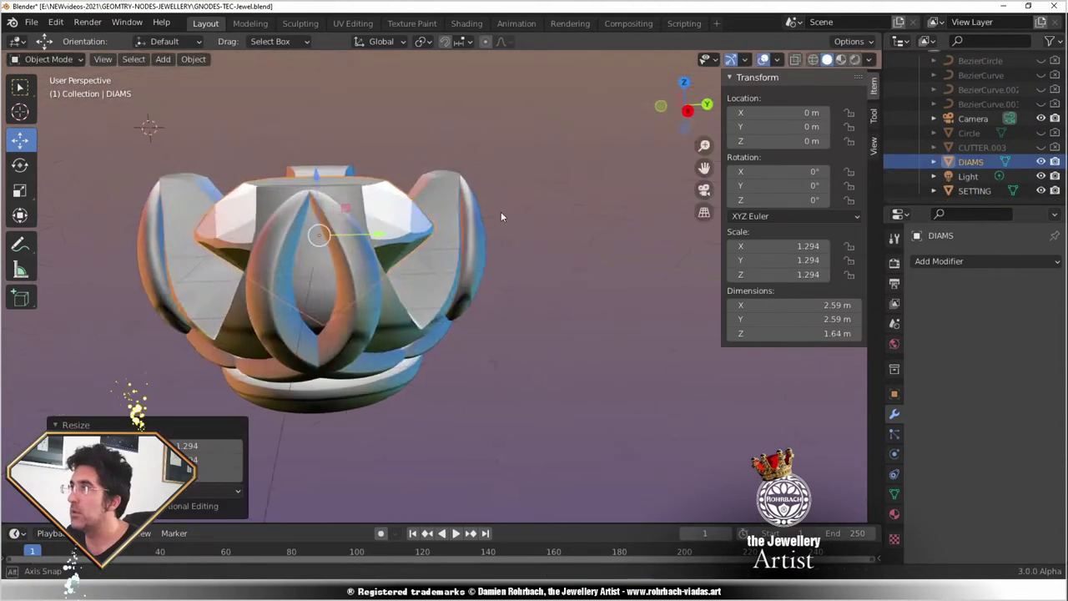
Step: Enlarge the diamond to 2.5 m wide and about 1.58 m high, seat it higher in the prongs and apply its transforms
middle_drag(501, 211, 572, 220)
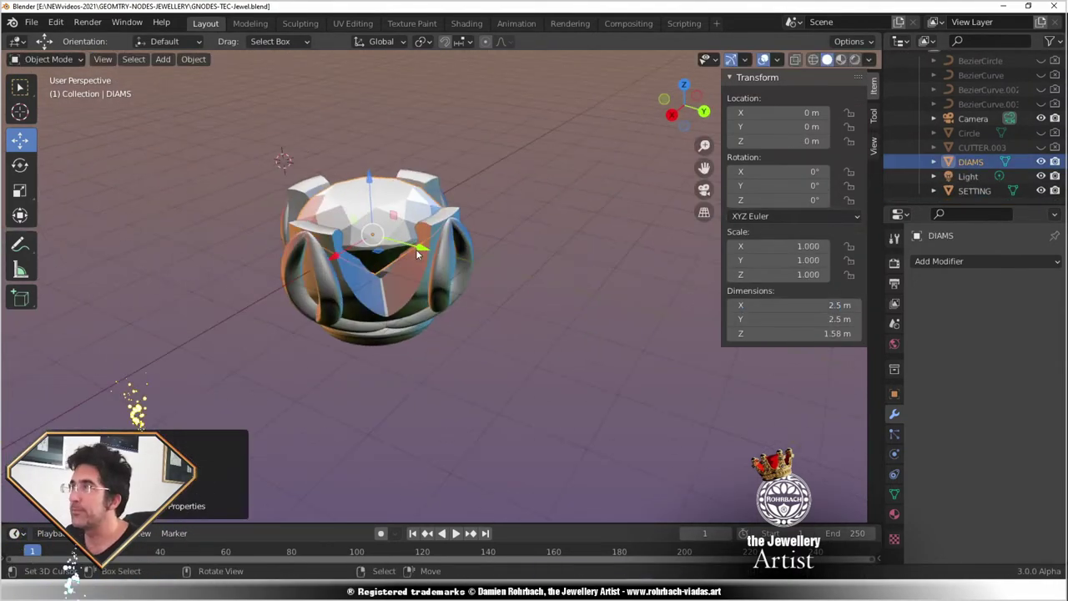
middle_drag(415, 248, 294, 439)
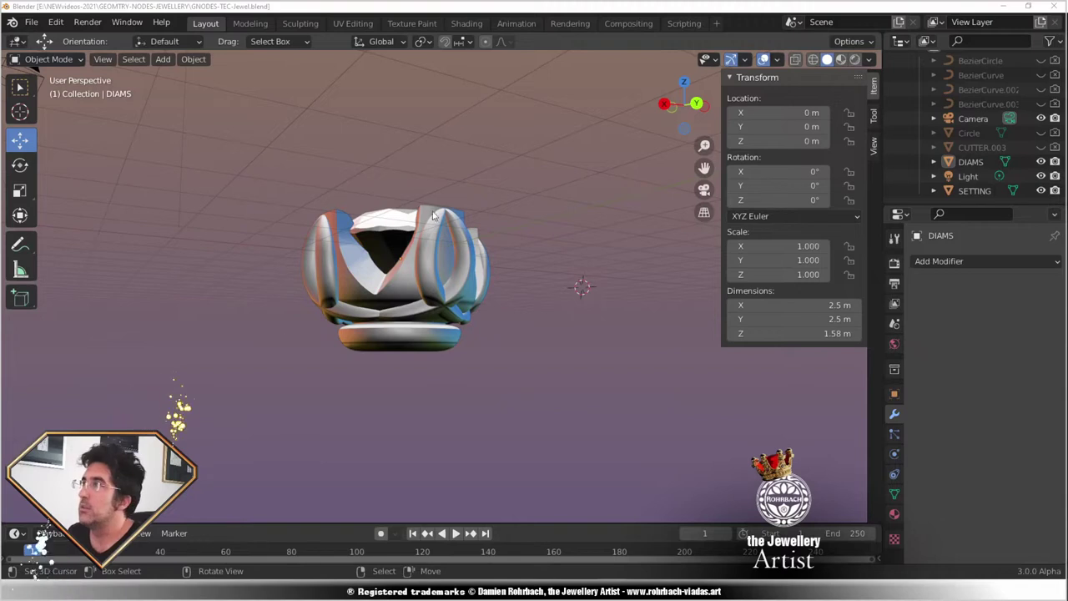
middle_drag(433, 214, 579, 254)
scroll(579, 253, up, 3)
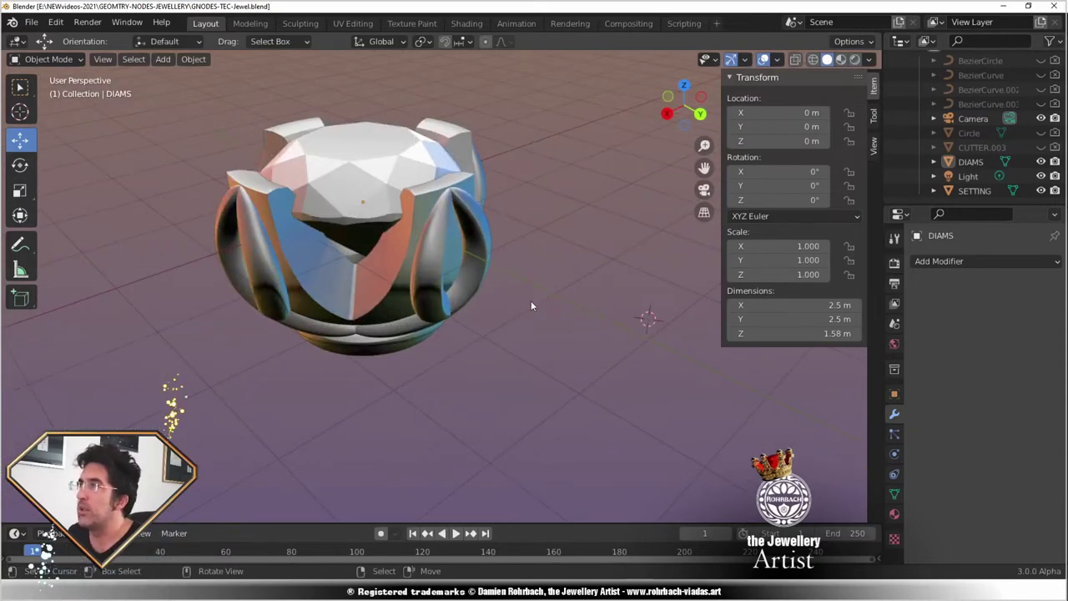
scroll(530, 305, down, 3)
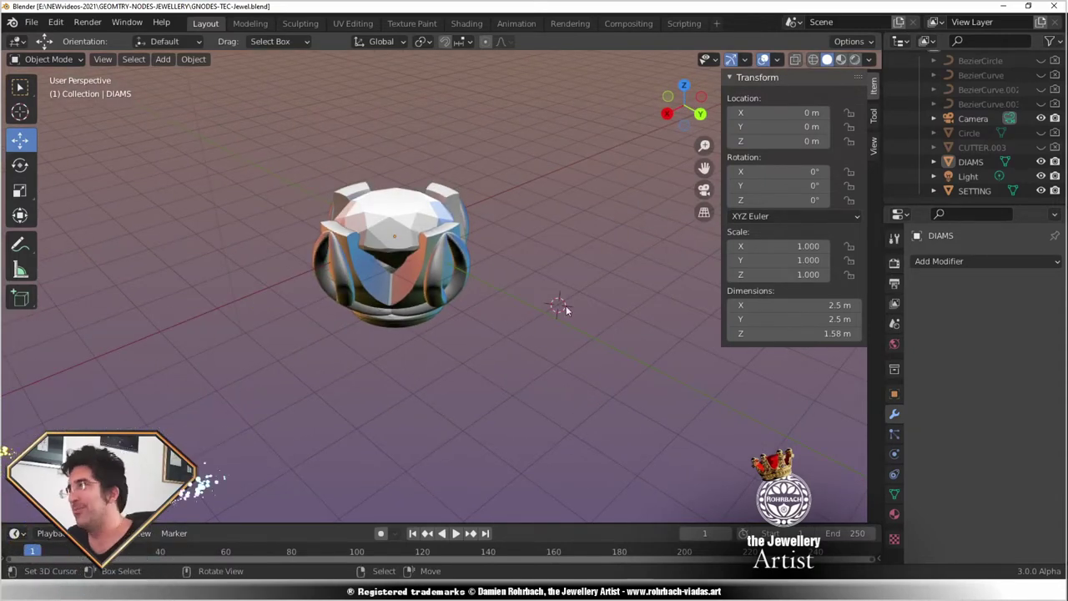
middle_drag(611, 317, 513, 315)
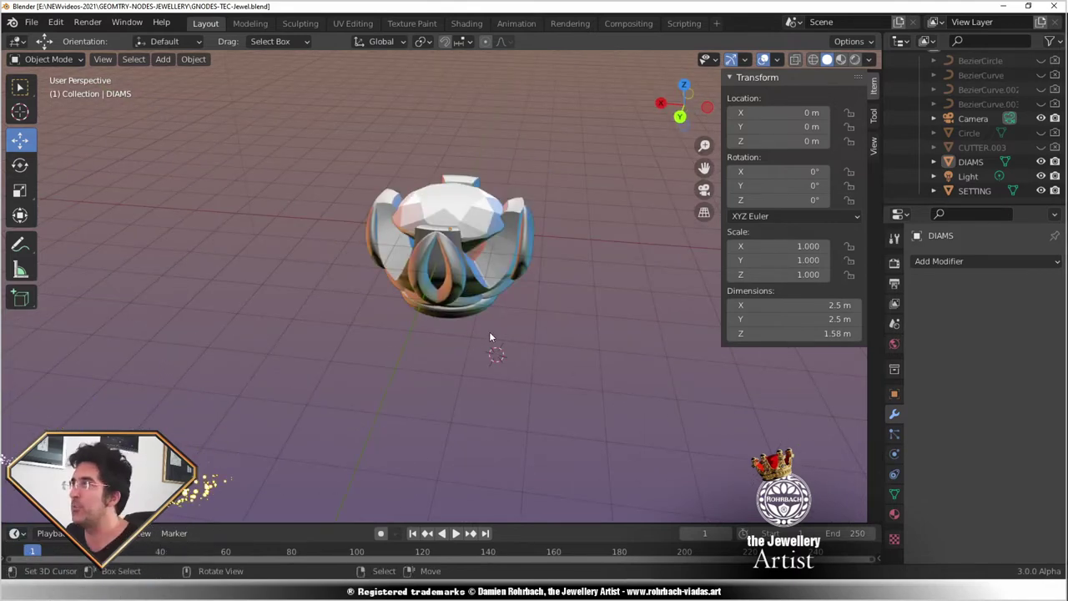
Step: Add a mesh circle and set its X, Y and Z location to 0 m
key(KP_1)
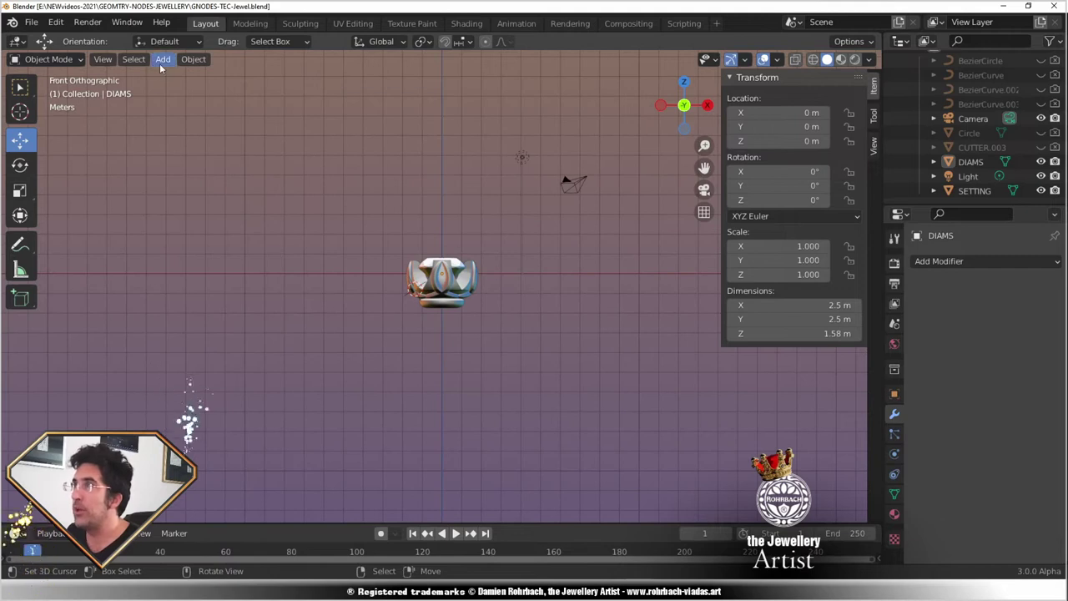
click(163, 62)
mouse_move(183, 78)
click(329, 105)
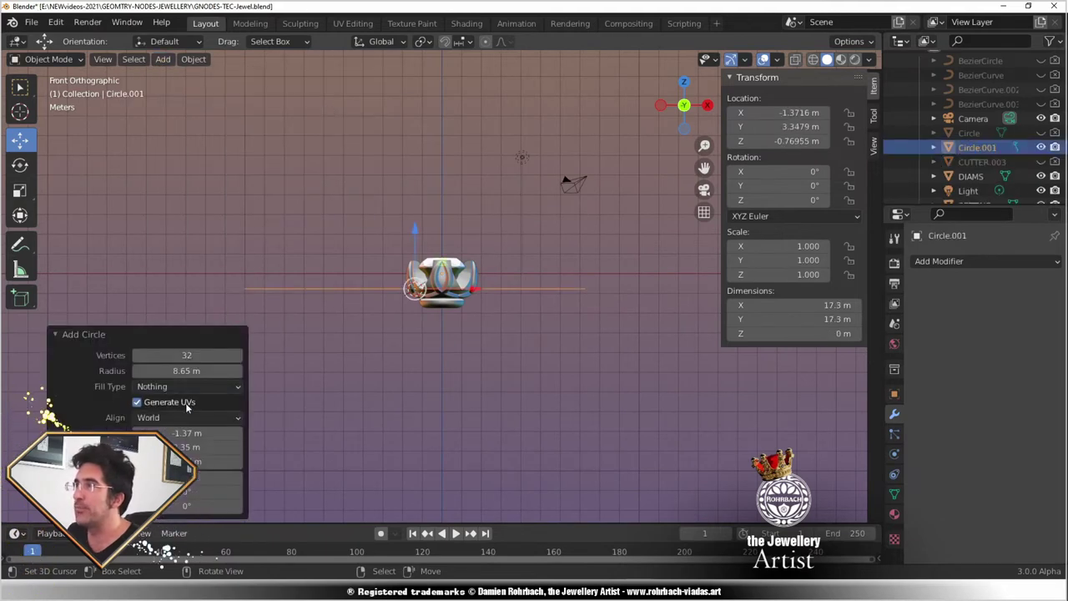
key(Tab)
text(0)
key(Tab)
text(0)
key(Return)
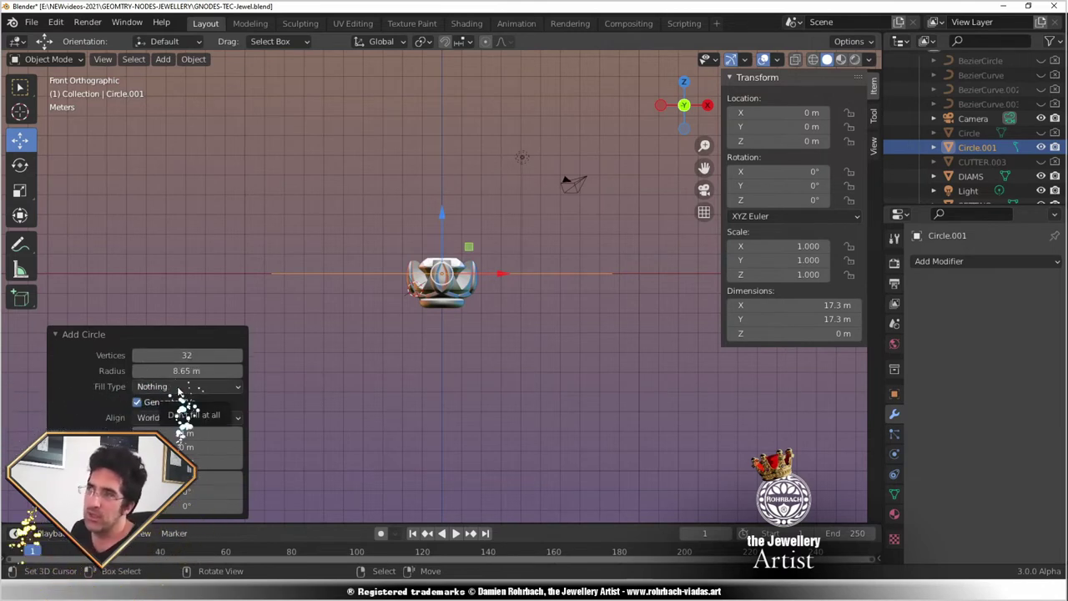
Step: Give the circle 24 vertices and a 9.65 m radius, align it to the front view and save the file
click(191, 355)
text(24)
key(Return)
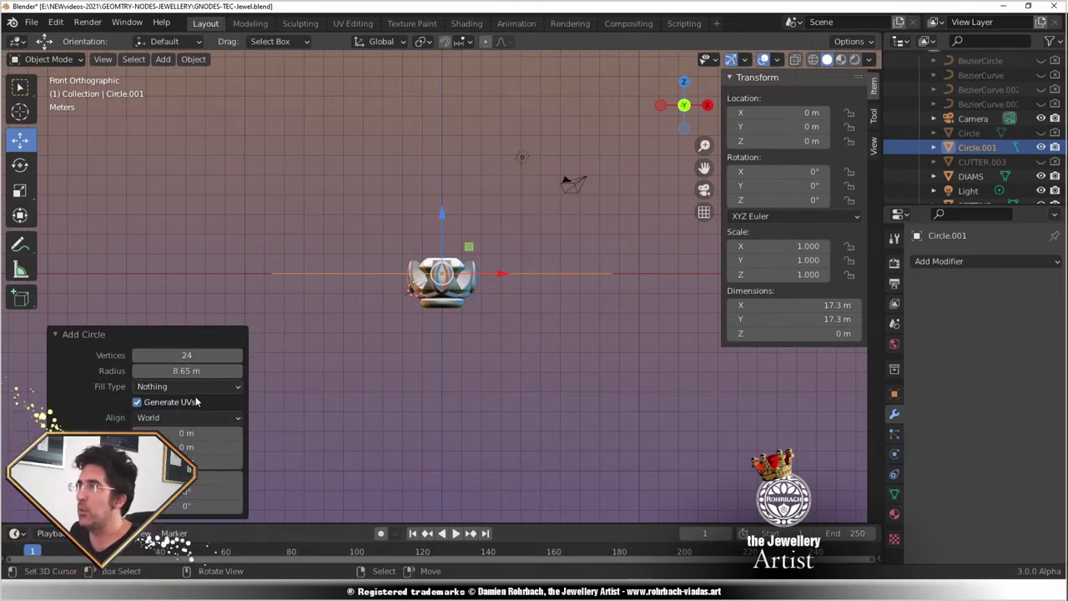
click(201, 371)
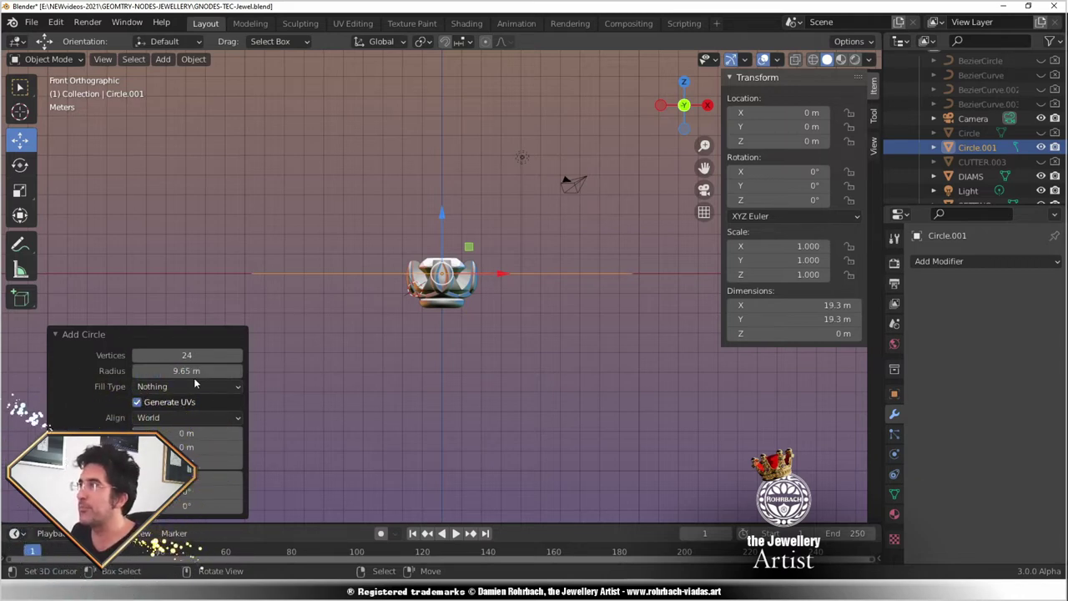
click(174, 417)
click(173, 432)
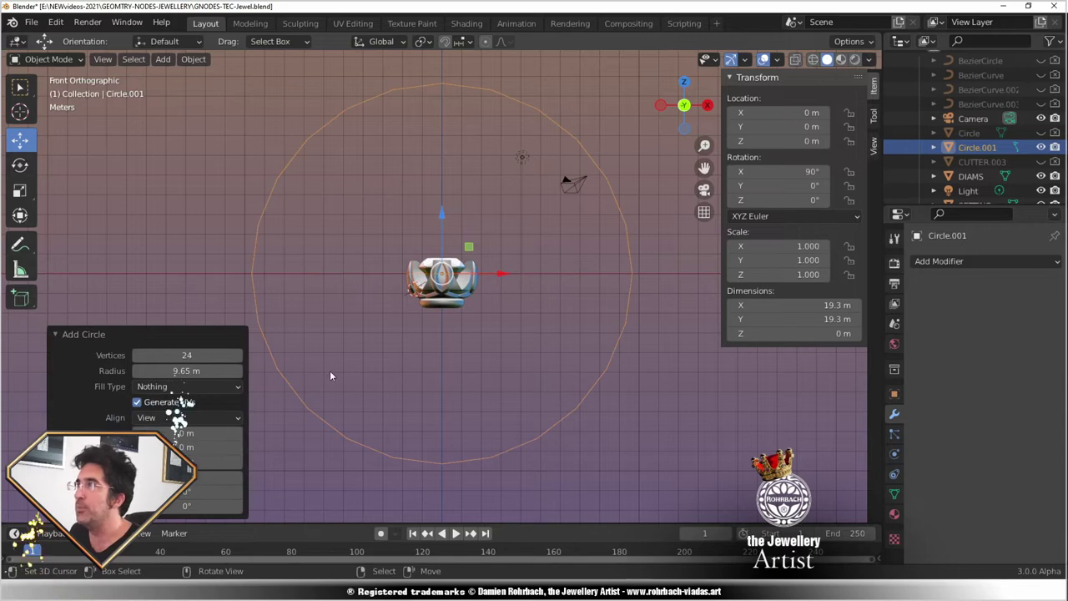
key(ctrl+s)
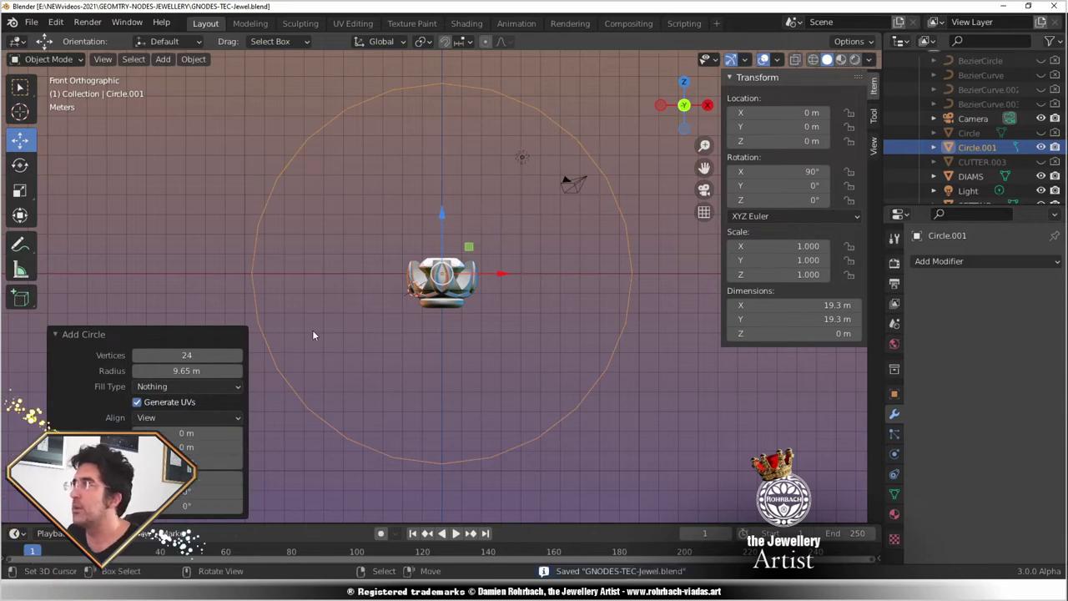
Step: Name the circle RING and create a new geometry node tree for it in the Shading workspace's node editor
click(467, 23)
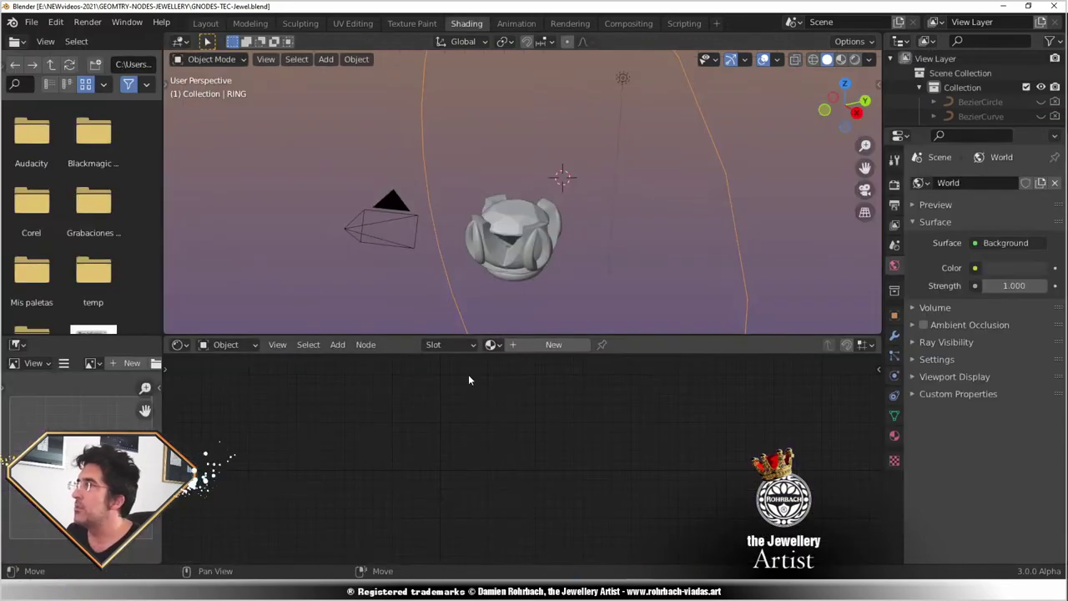
click(179, 345)
click(213, 467)
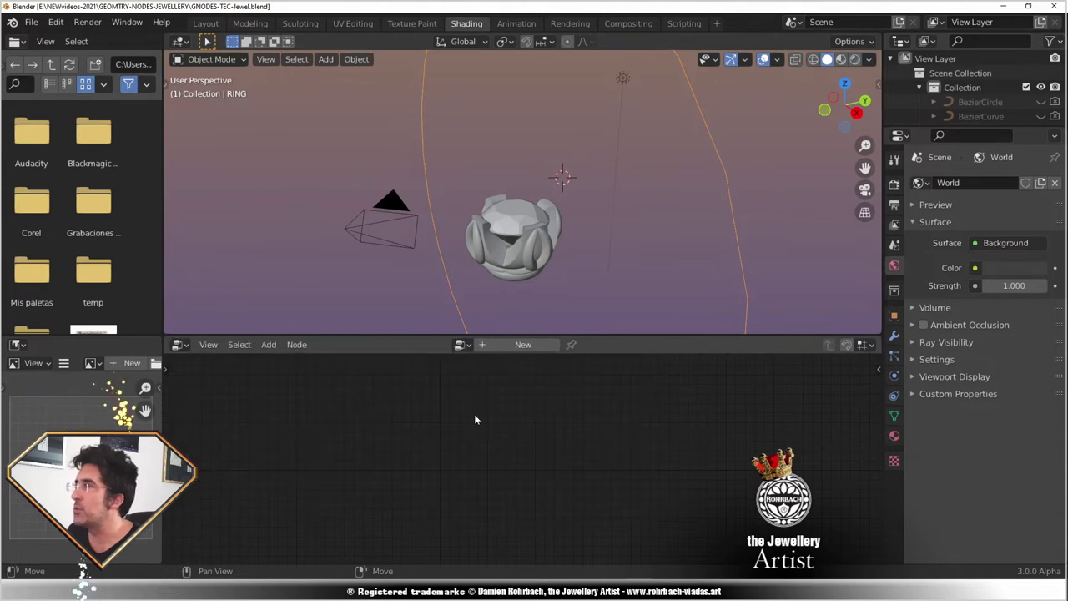
click(512, 345)
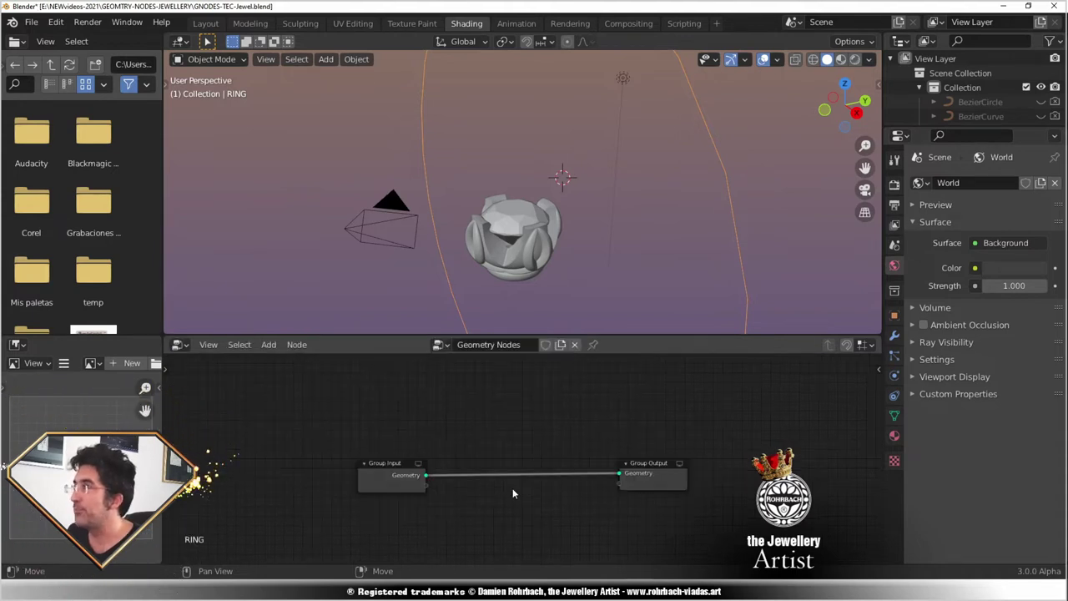
Step: Insert a Point Instance node between Group Input and Group Output, set its object to DIAMS and save the file
drag(388, 480, 310, 452)
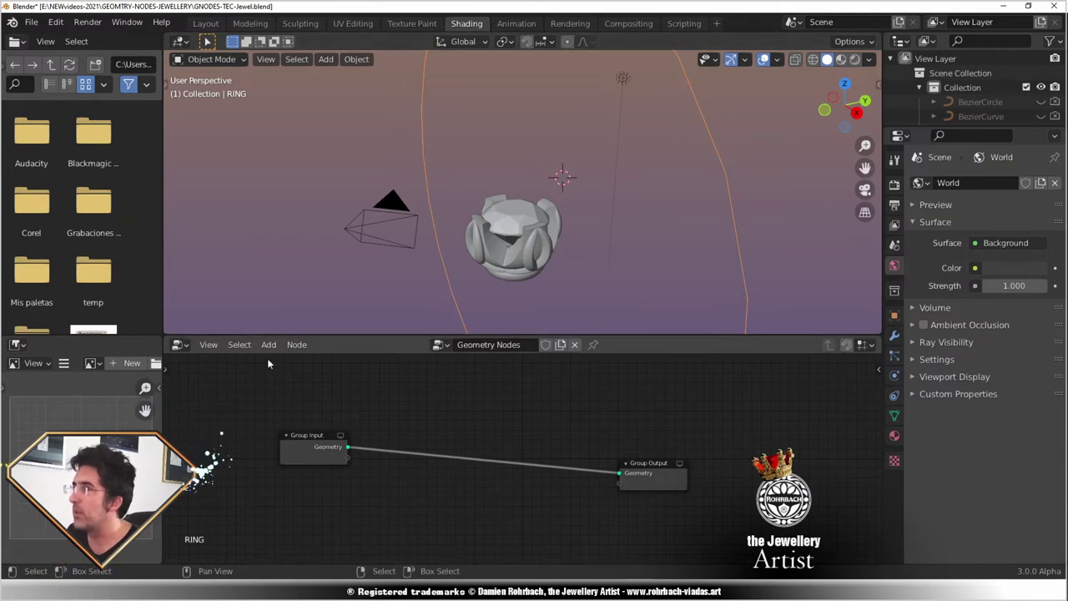
middle_drag(511, 263, 610, 212)
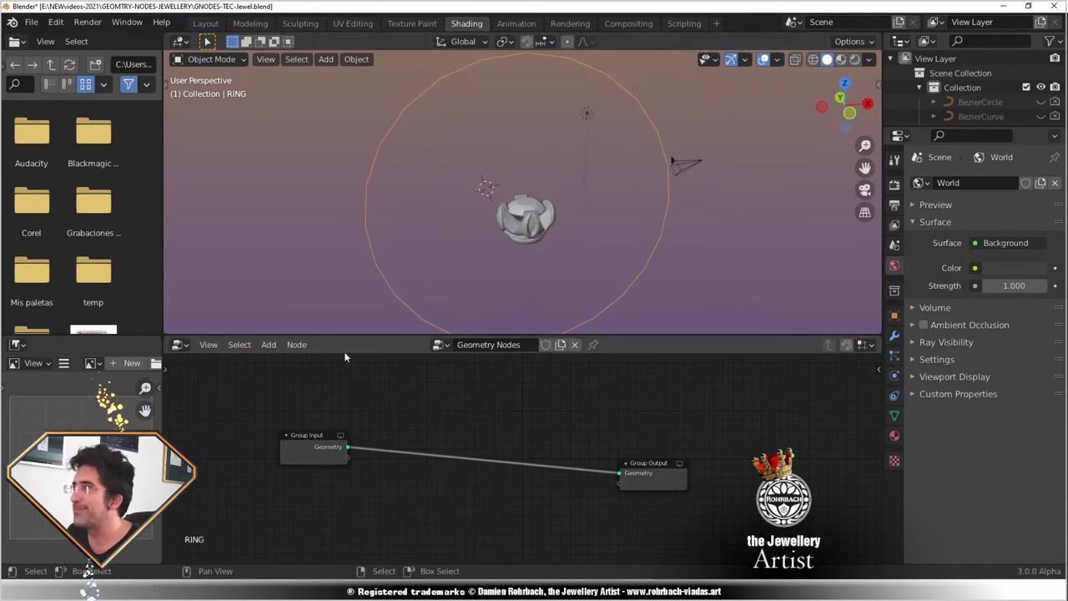
click(271, 345)
text(insta)
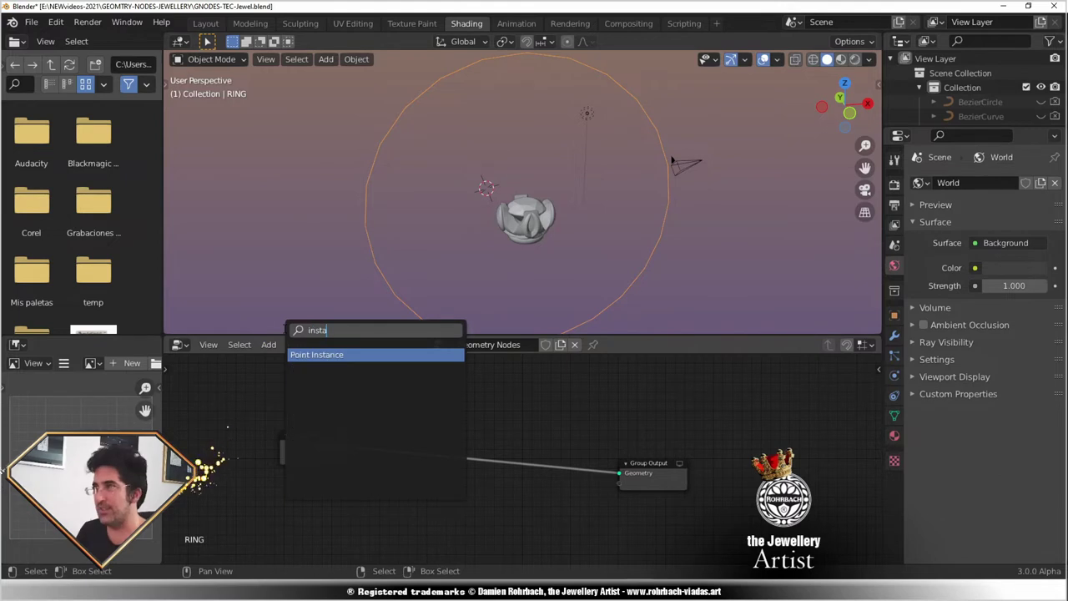
key(Return)
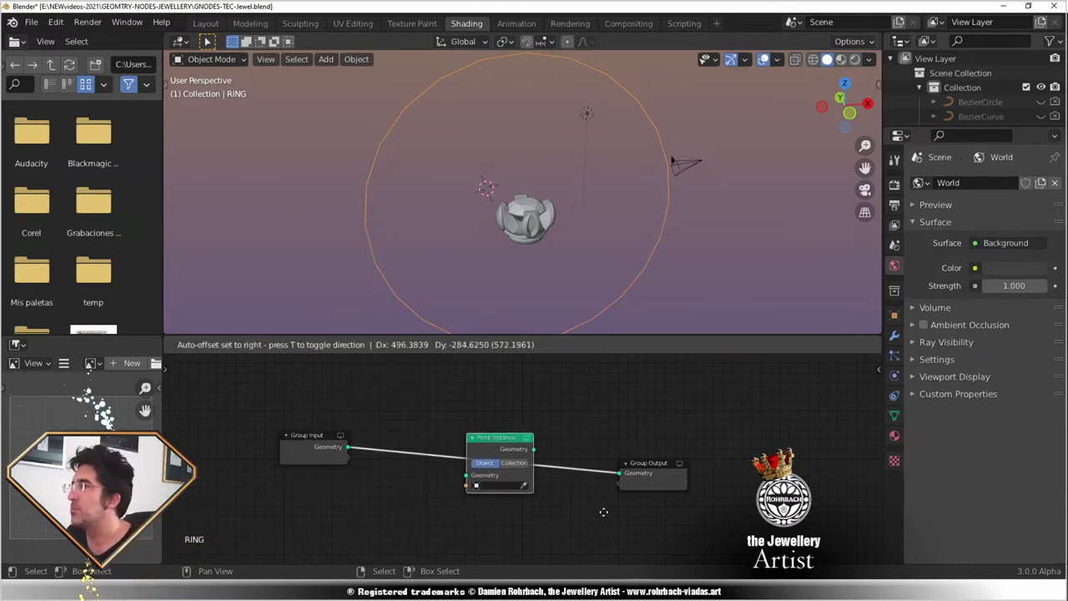
click(508, 486)
click(499, 486)
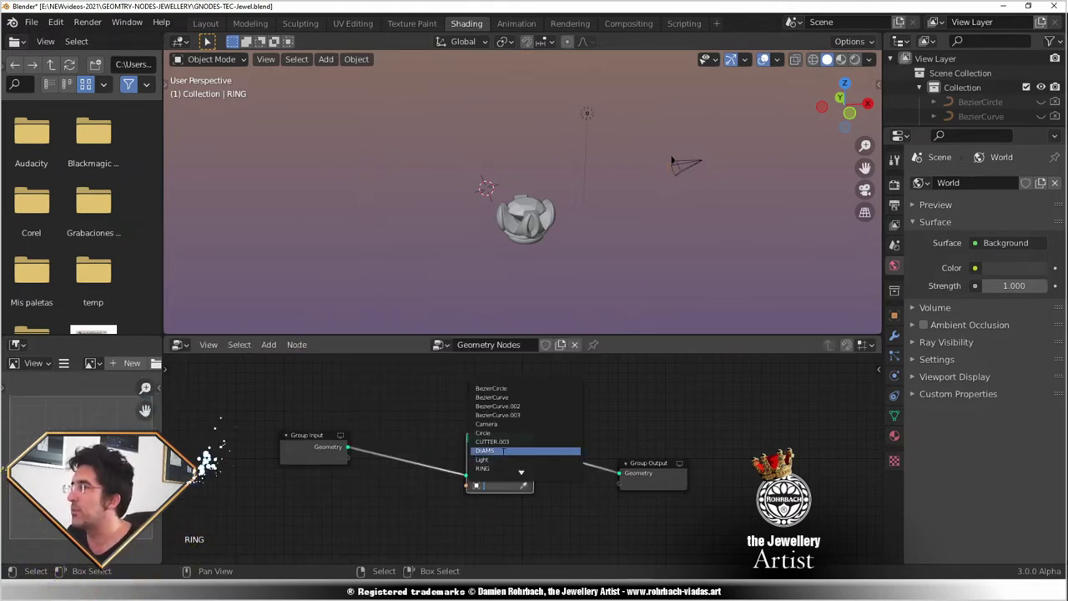
click(505, 451)
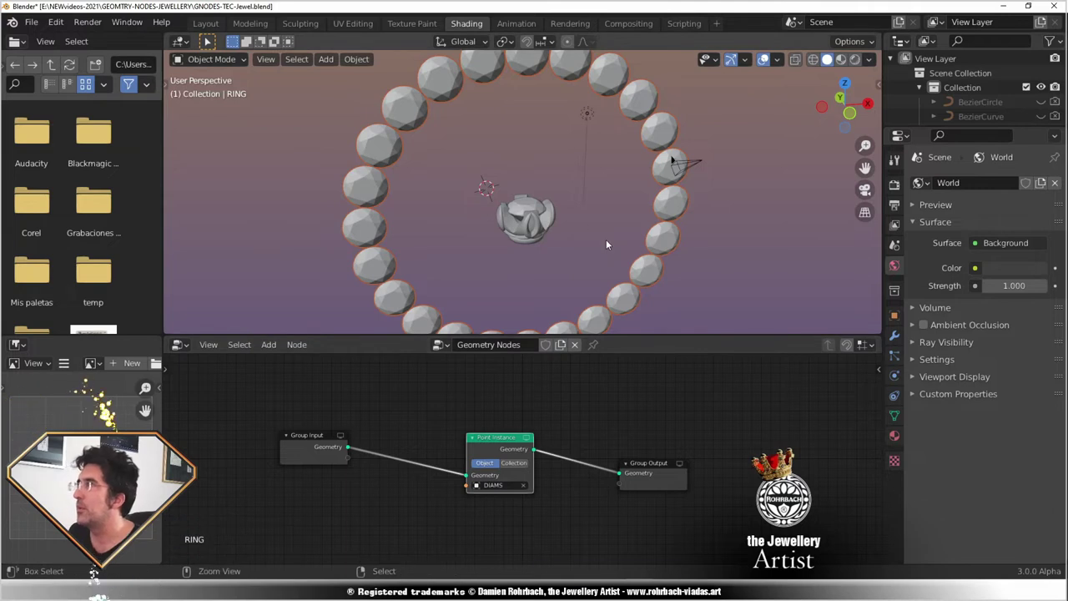
key(ctrl+s)
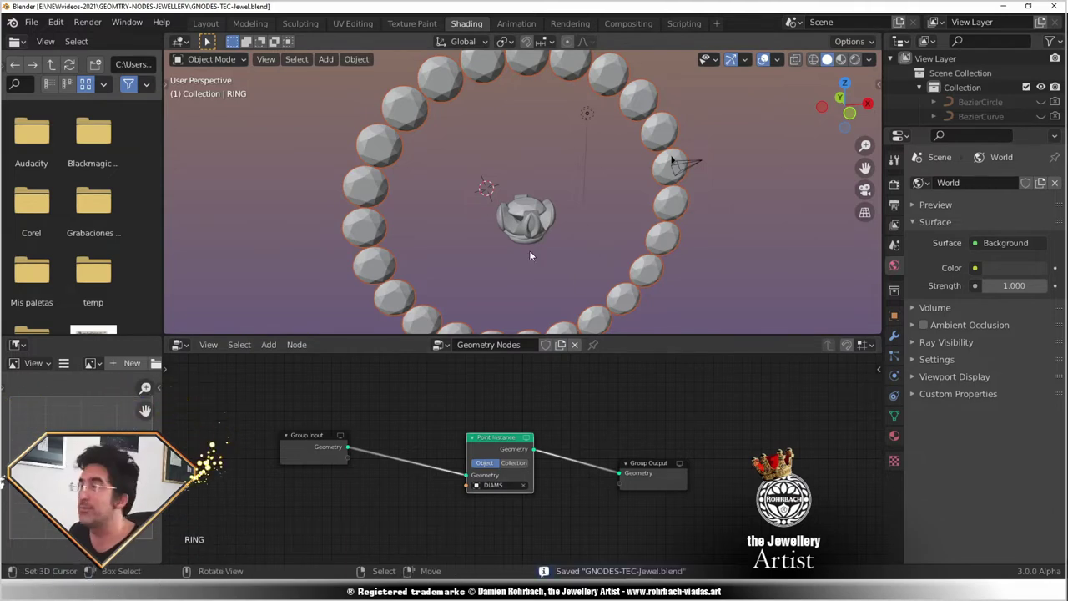
Step: Insert an Align Rotation to Vector node between the Group Input and the Point Instance node
right_click(531, 235)
key(r)
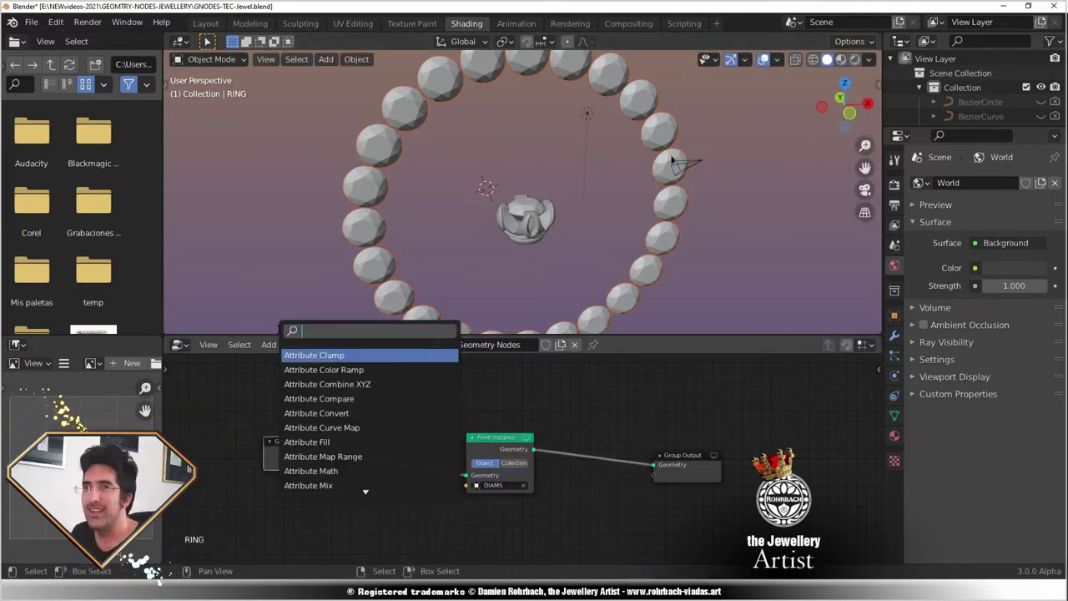
text(align)
click(334, 355)
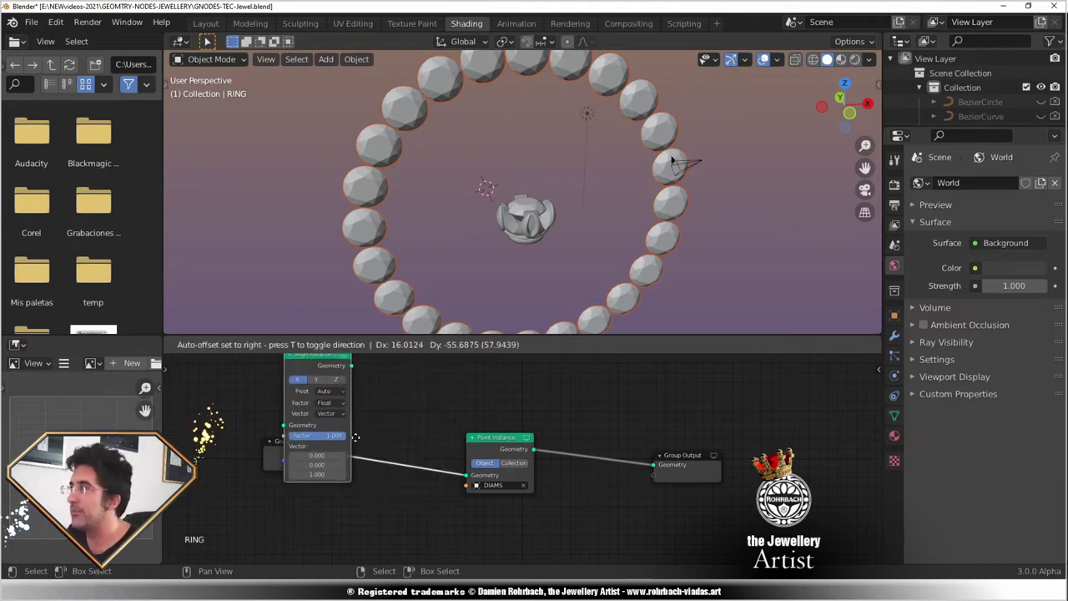
click(452, 489)
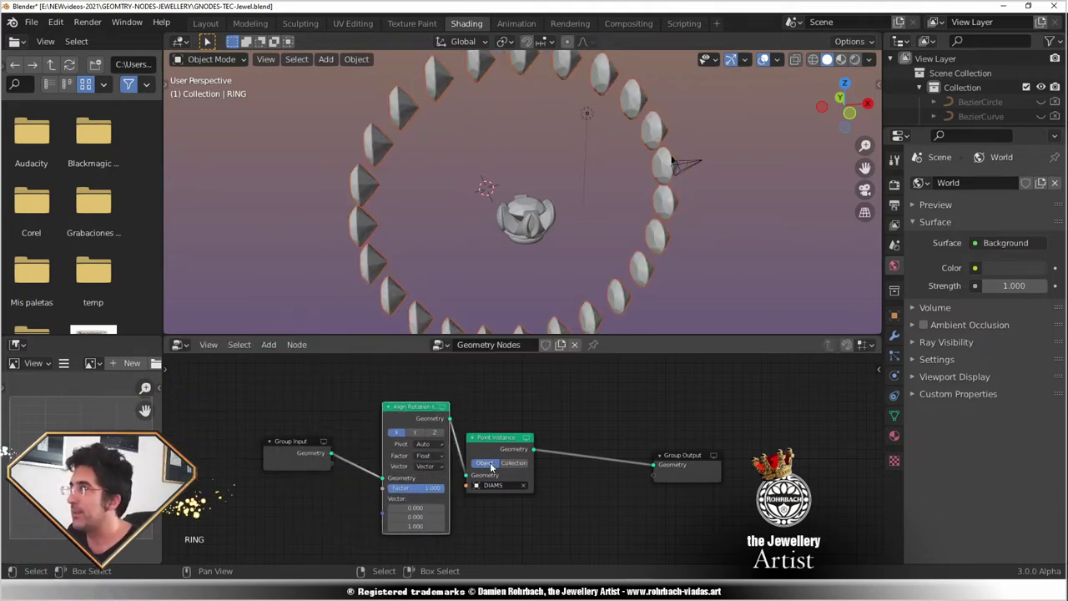
Step: Set the Align Rotation node to the Z axis and its vector input to the attribute "normal"
click(434, 432)
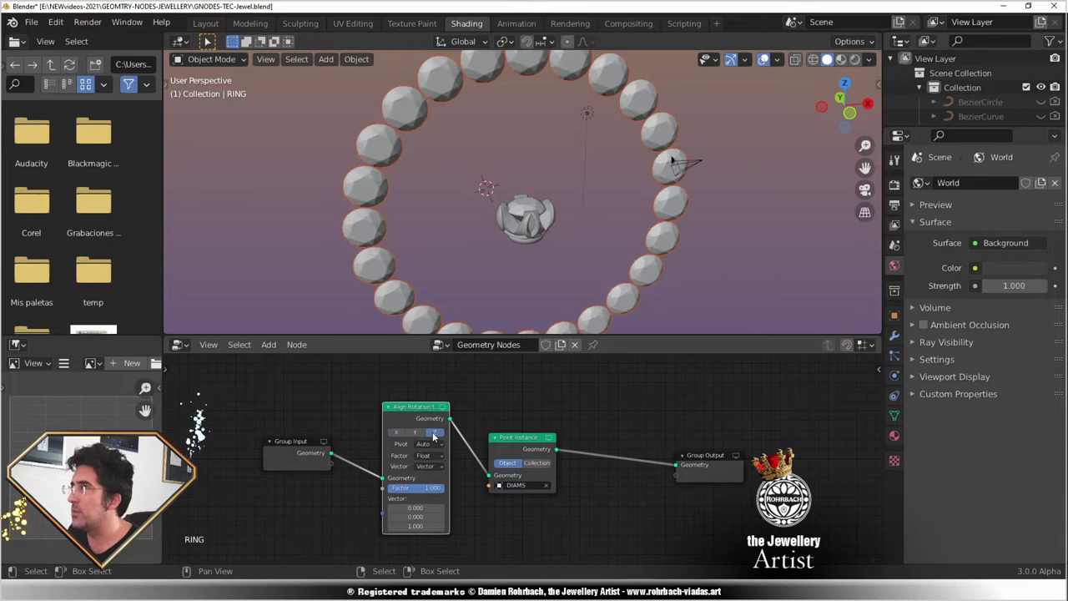
click(427, 465)
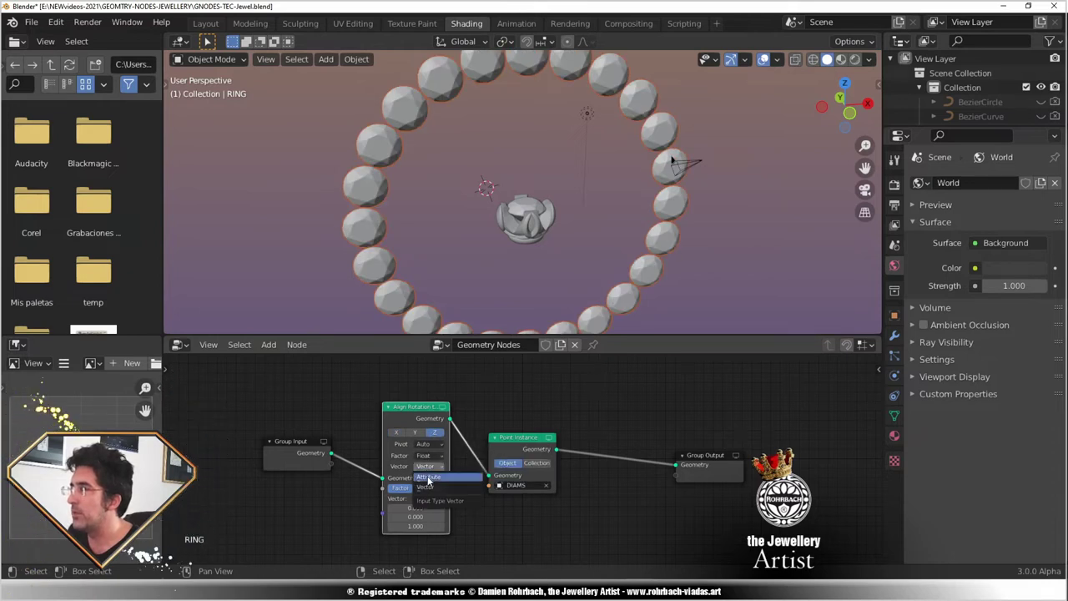
click(428, 477)
click(432, 498)
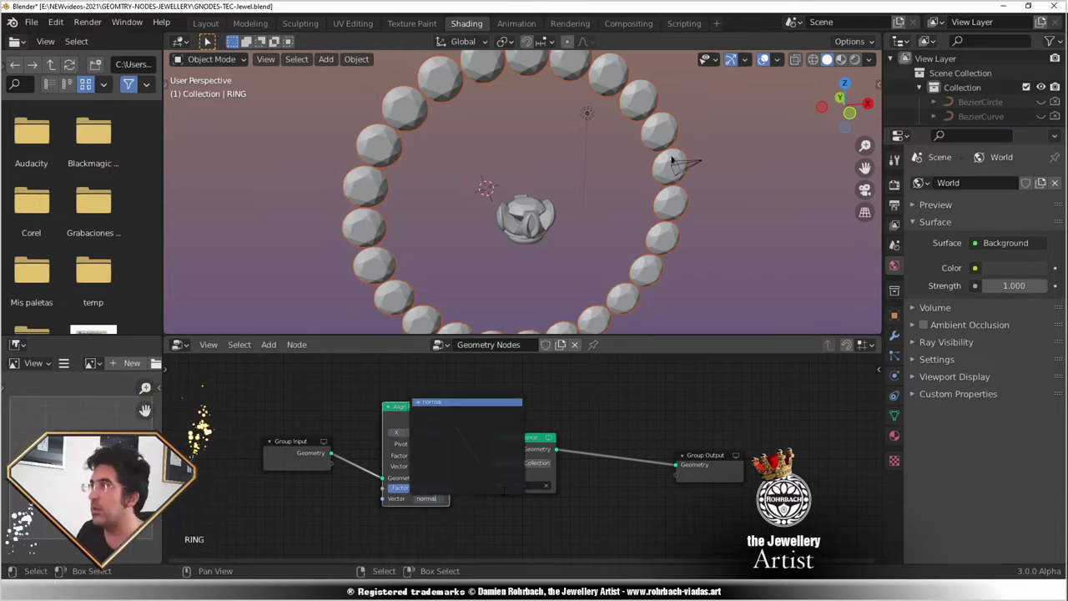
key(Return)
mouse_move(434, 409)
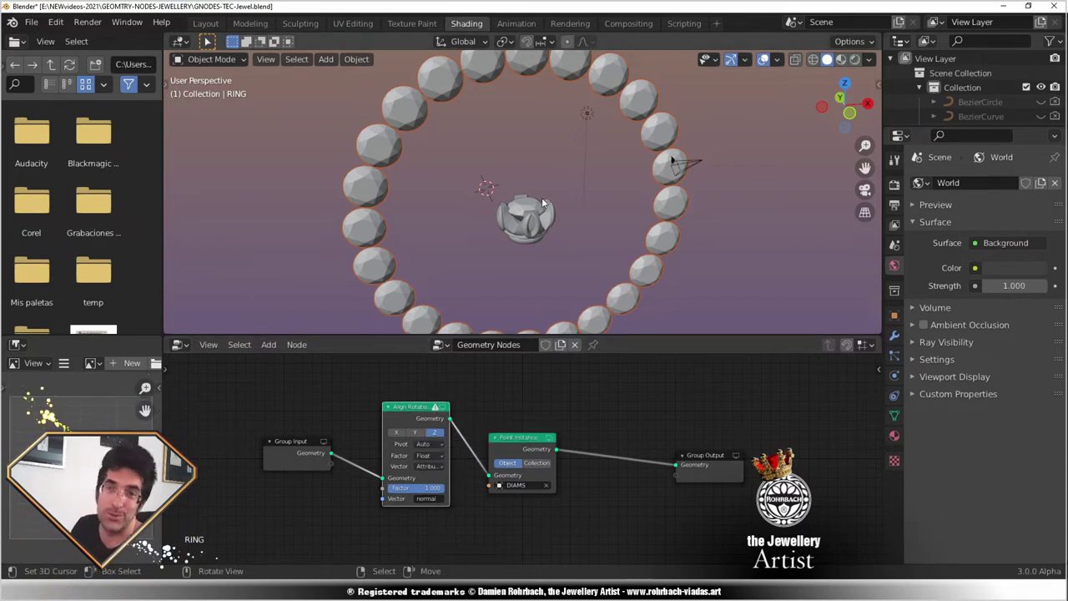
Step: Extrude the RING circle along the Y axis in Edit Mode to form a band with faces
drag(972, 126, 971, 292)
key(Tab)
scroll(527, 179, down, 2)
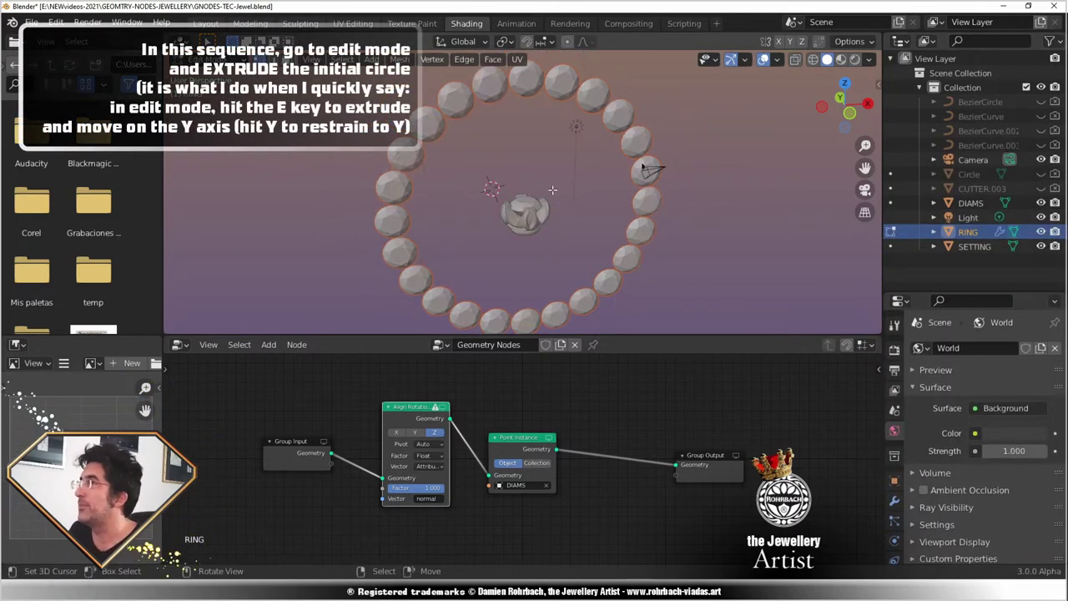
middle_drag(527, 178, 551, 190)
key(e)
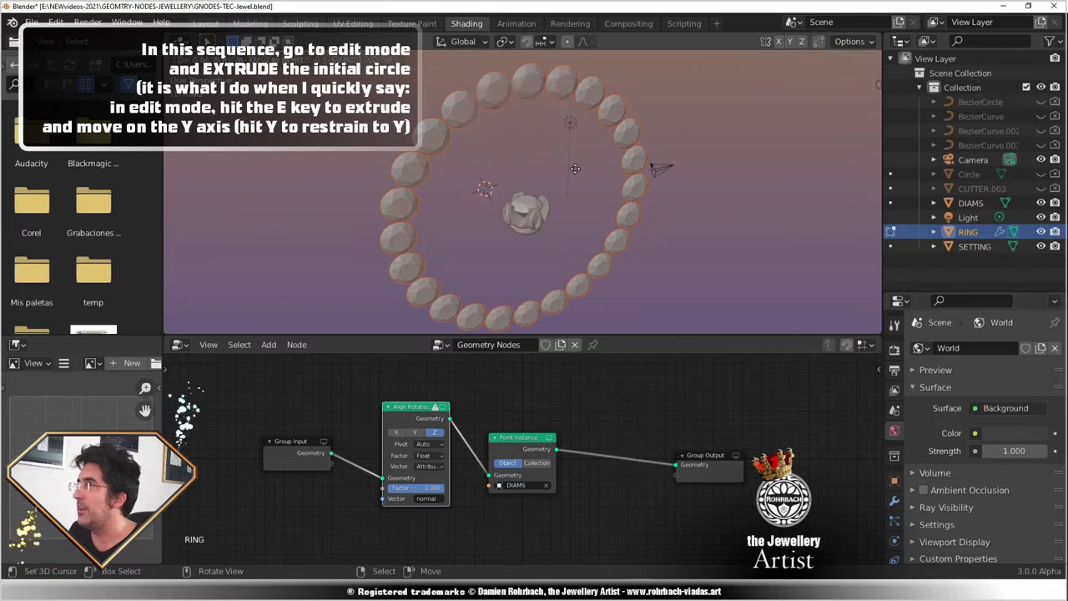
key(y)
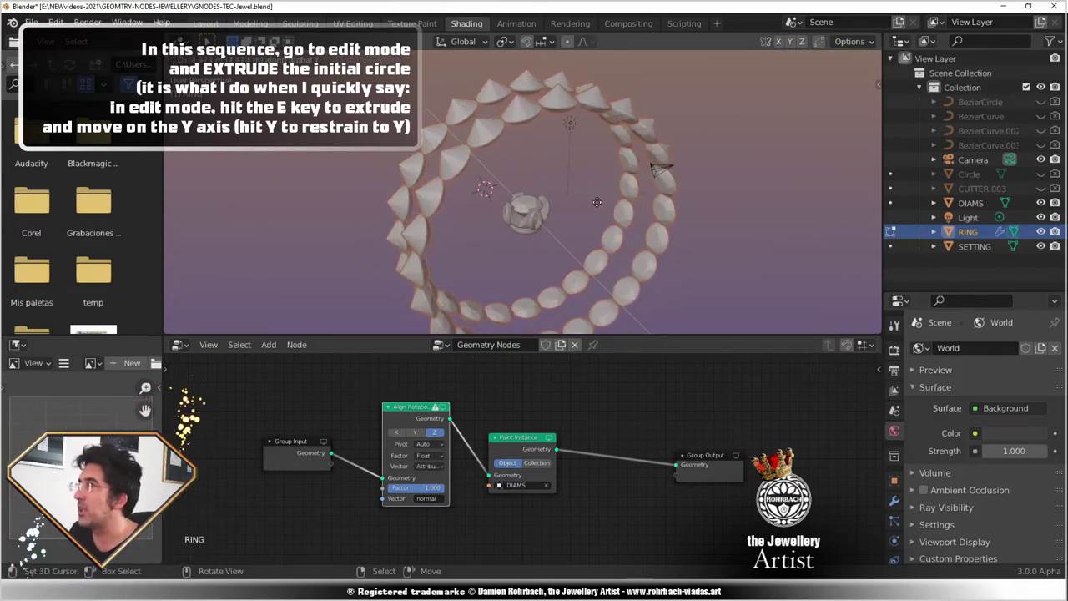
click(576, 163)
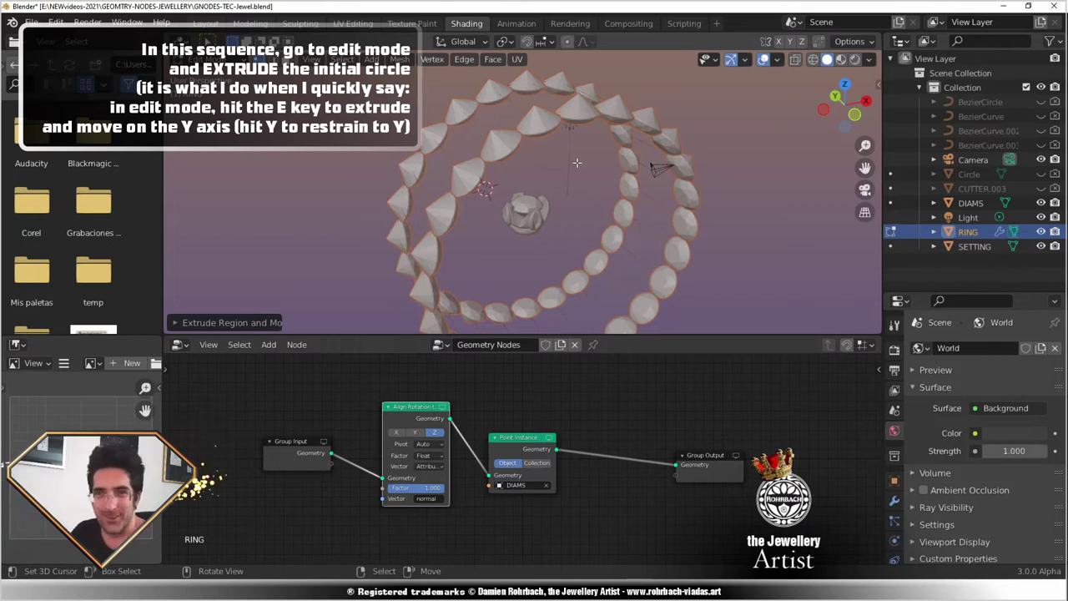
Step: Set the Align Rotation node's factor to -1 and save the file
click(416, 487)
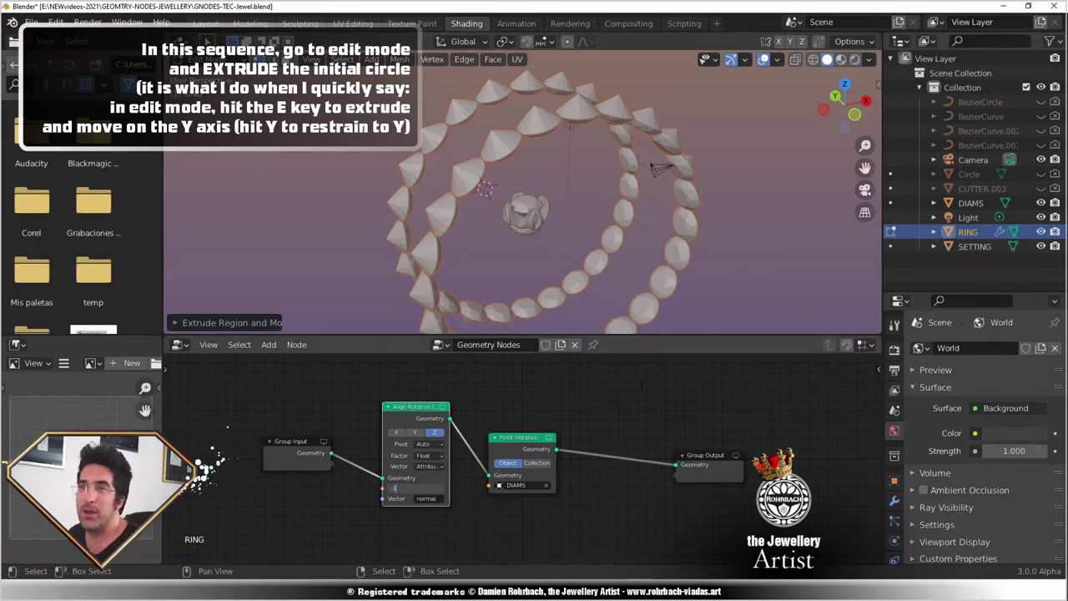
text(-1)
key(Return)
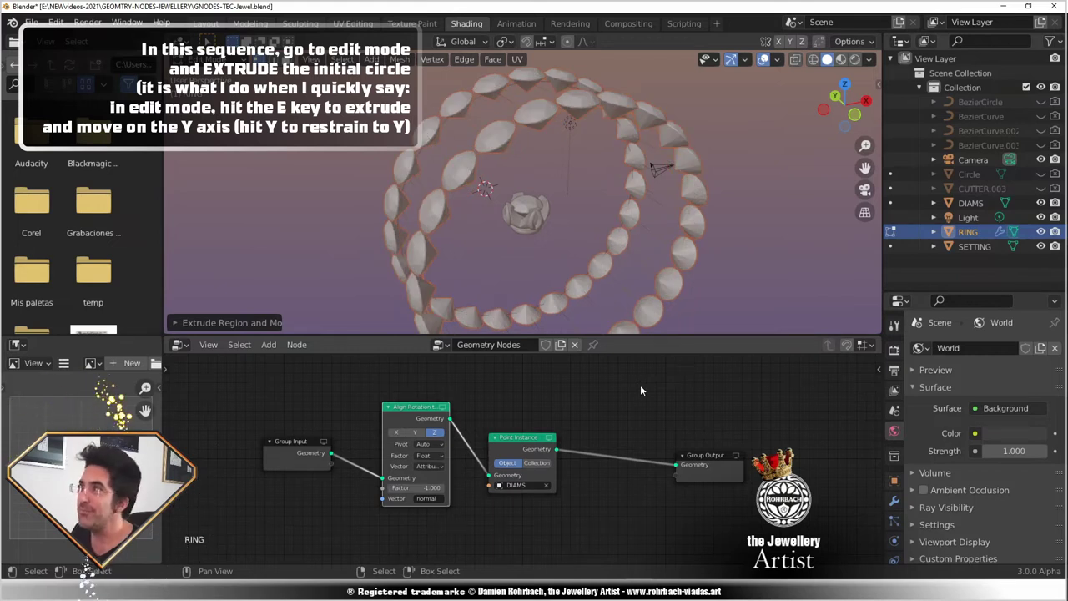
middle_drag(584, 215, 546, 209)
key(ctrl+s)
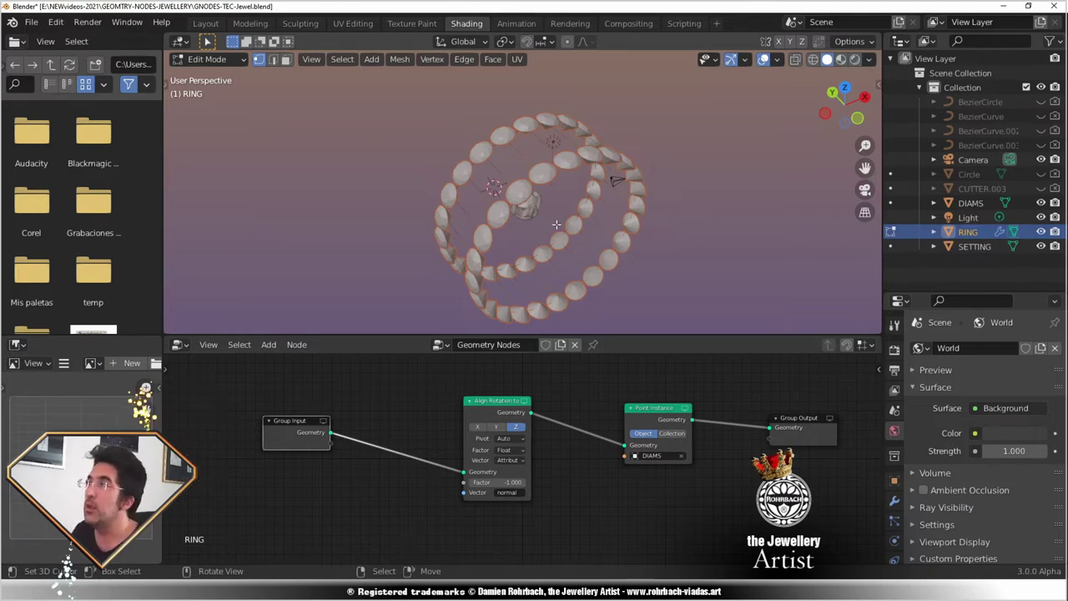
Step: Duplicate the Align Rotation and Point Instance nodes below the originals and set the copied instance object to SETTING
drag(505, 406, 475, 379)
drag(668, 414, 634, 392)
middle_drag(326, 434, 317, 406)
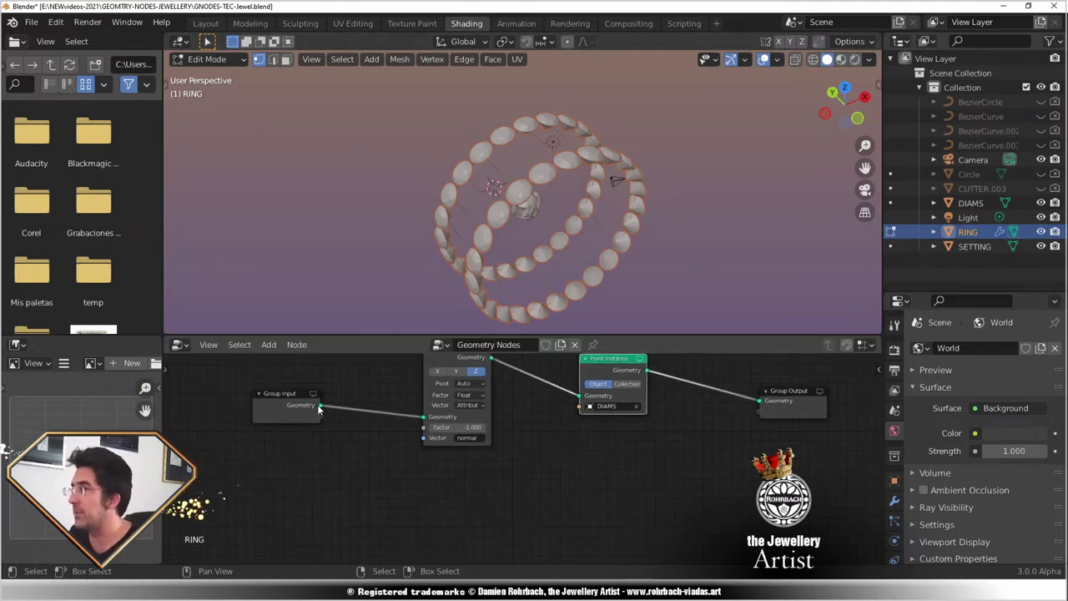
drag(304, 414, 300, 456)
middle_drag(486, 463, 461, 491)
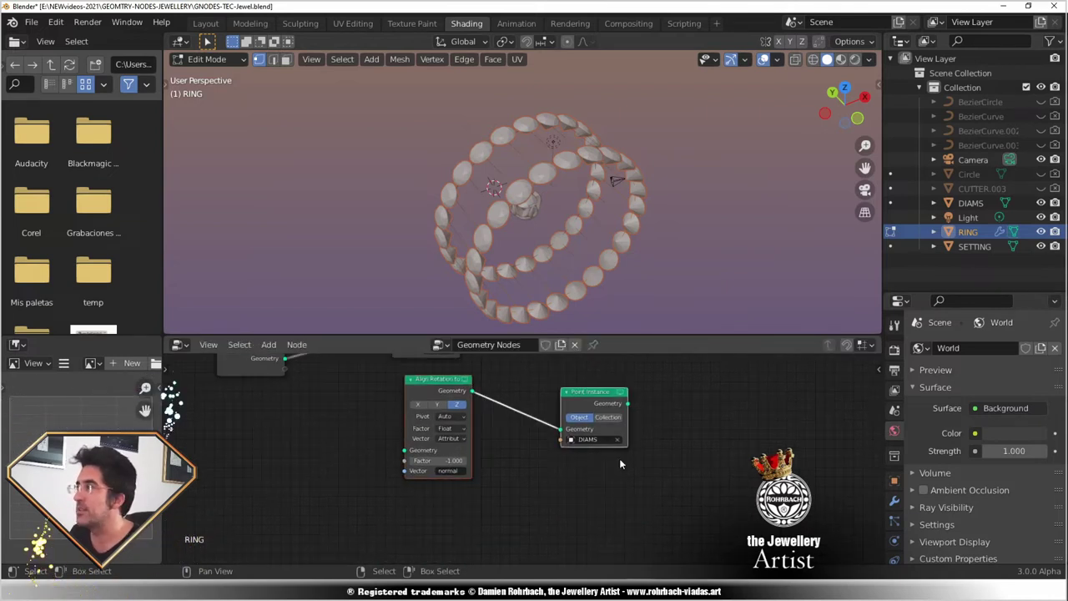
click(588, 439)
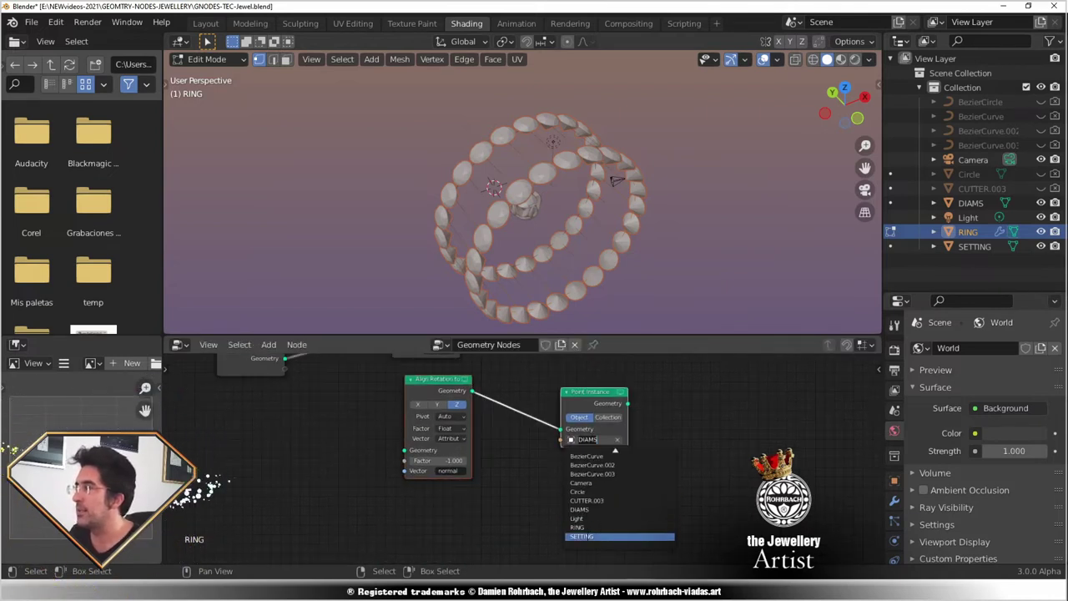
click(581, 536)
Step: Link Group Input to the duplicated Align Rotation node and the SETTING Point Instance to Group Output
middle_drag(511, 370, 541, 438)
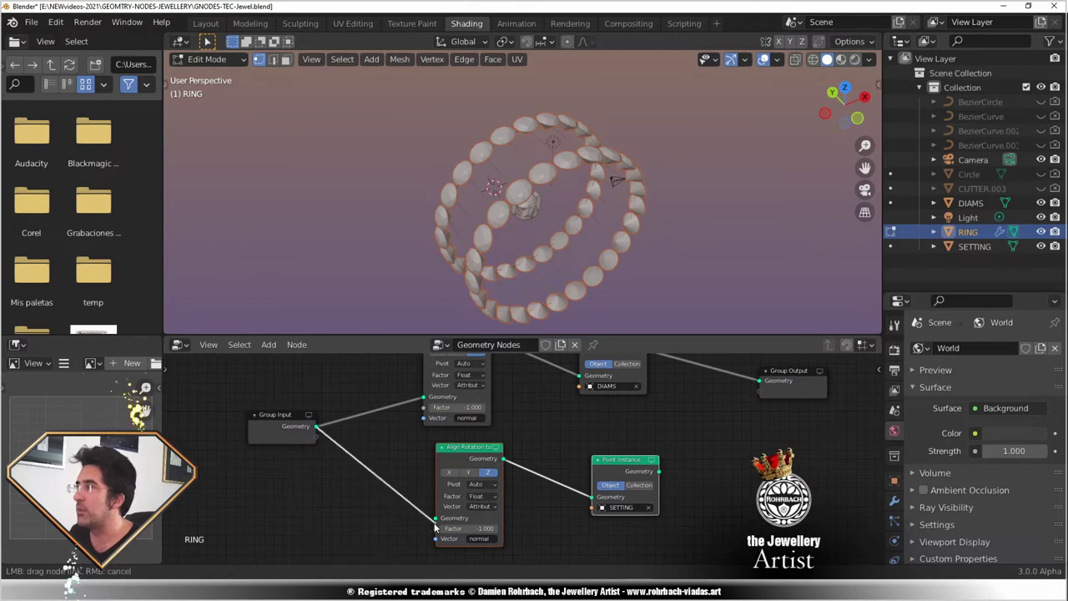
drag(435, 525, 435, 518)
drag(659, 471, 759, 380)
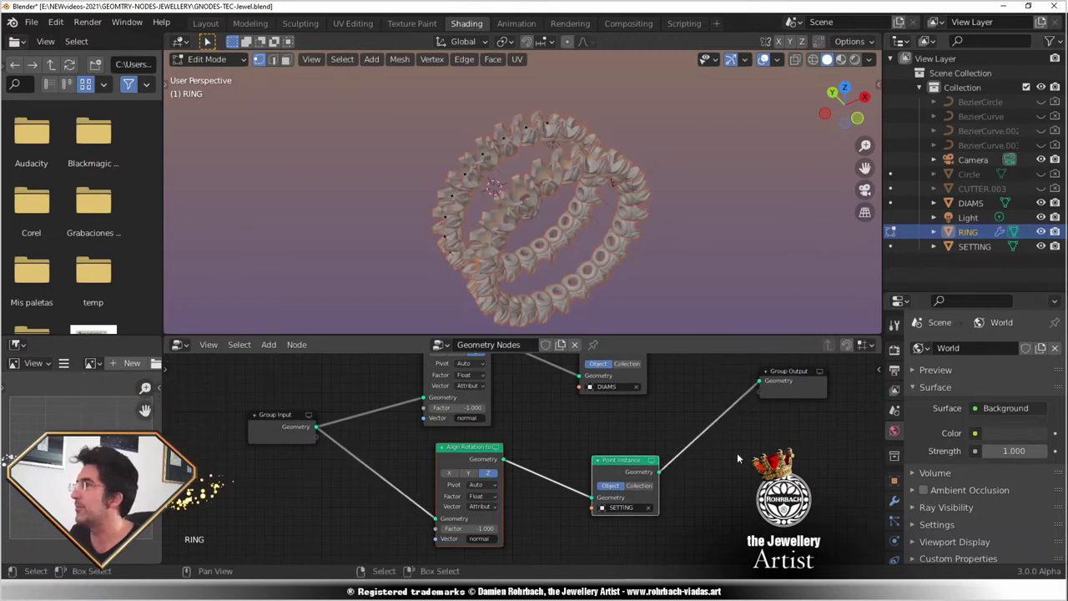
scroll(549, 165, up, 5)
middle_drag(548, 165, 588, 205)
Step: Try inserting a Point Scale node between Group Input and the setting's Align Rotation node
click(269, 345)
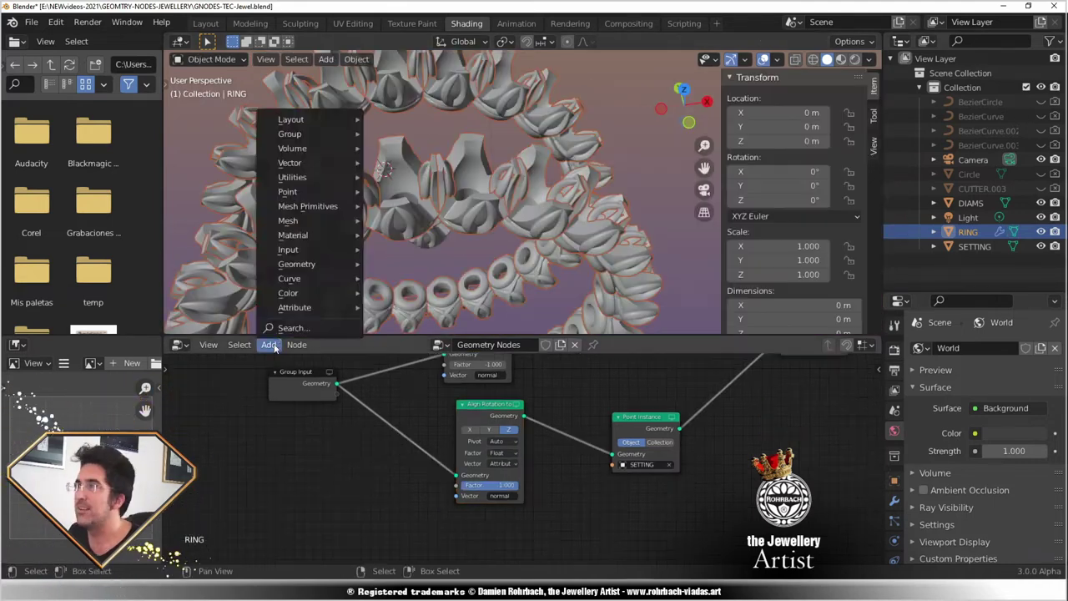
text(sc)
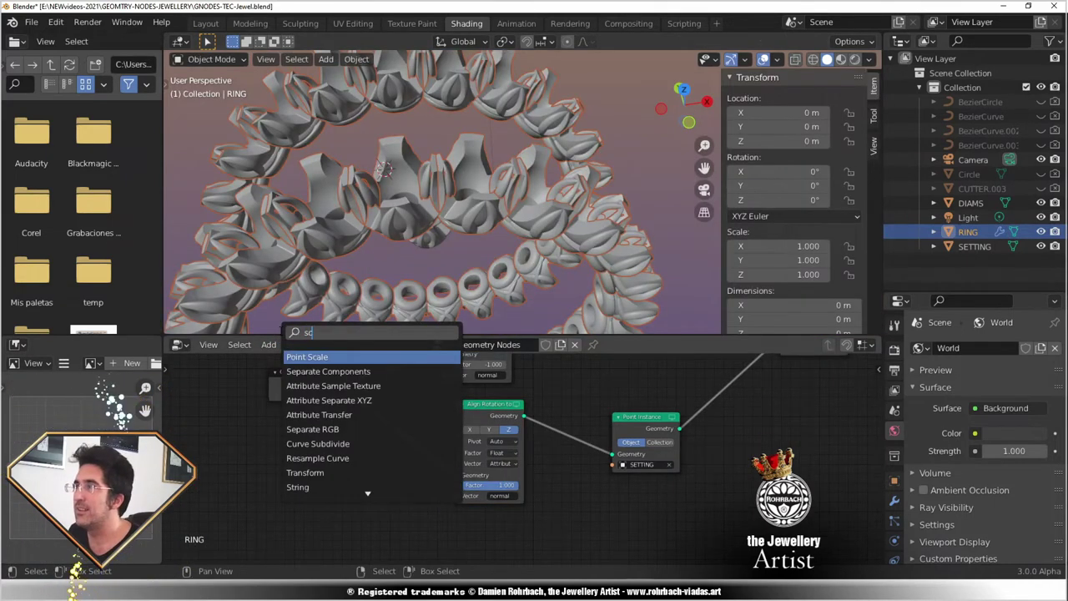
click(248, 456)
click(271, 346)
click(270, 346)
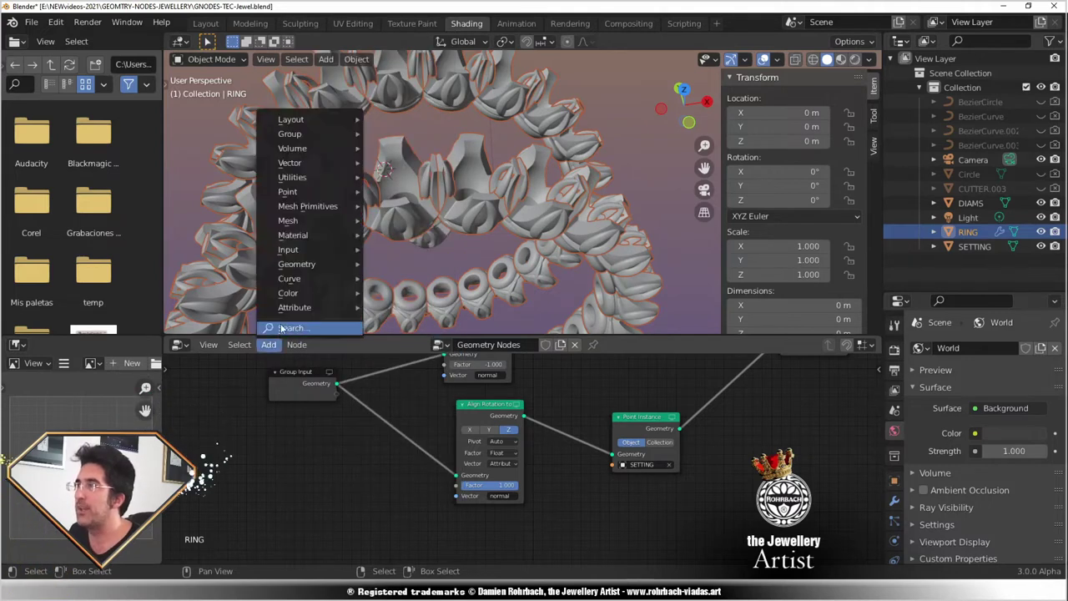
click(281, 328)
text(sc)
key(Return)
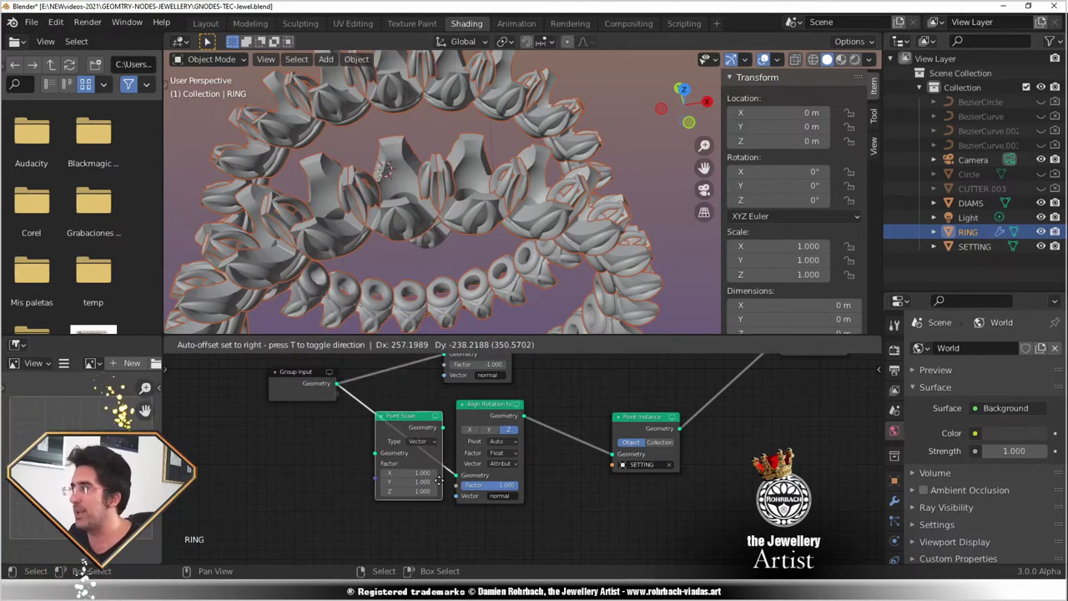
click(439, 482)
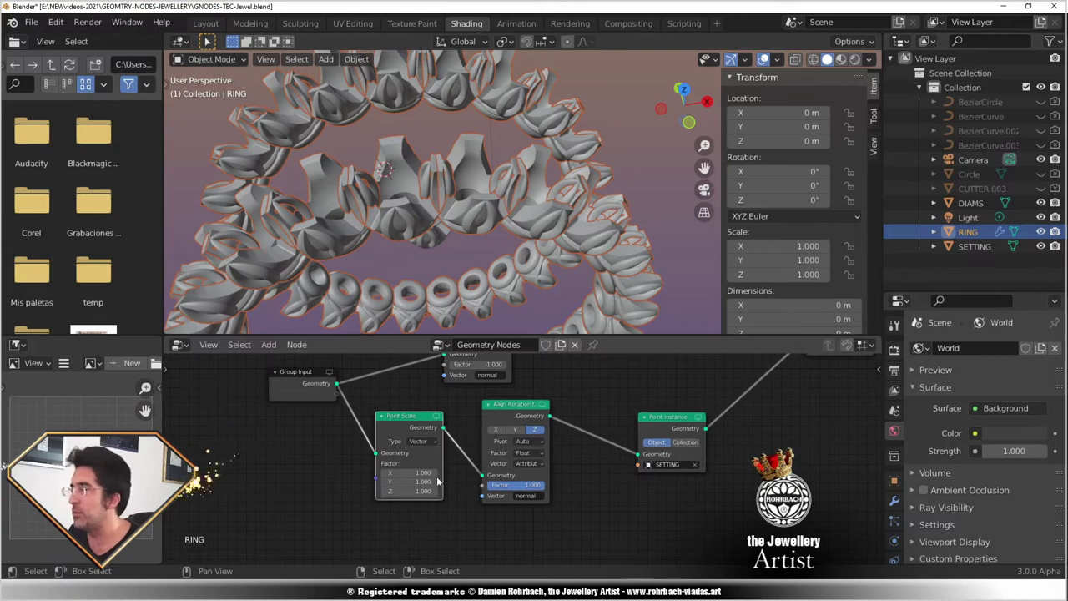
mouse_move(410, 473)
mouse_down()
mouse_move(407, 491)
mouse_move(407, 473)
mouse_move(403, 482)
mouse_up()
Step: Link Group Input straight to Group Output to show the bare band, and flip the normals of all its faces
middle_drag(392, 250, 481, 220)
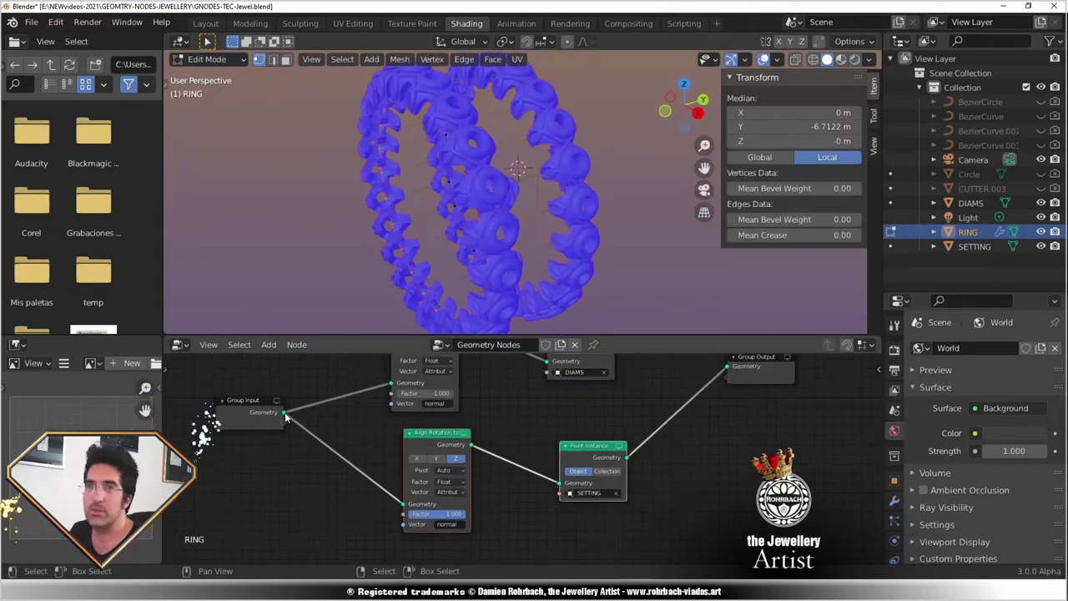
drag(285, 412, 732, 454)
middle_drag(500, 200, 514, 216)
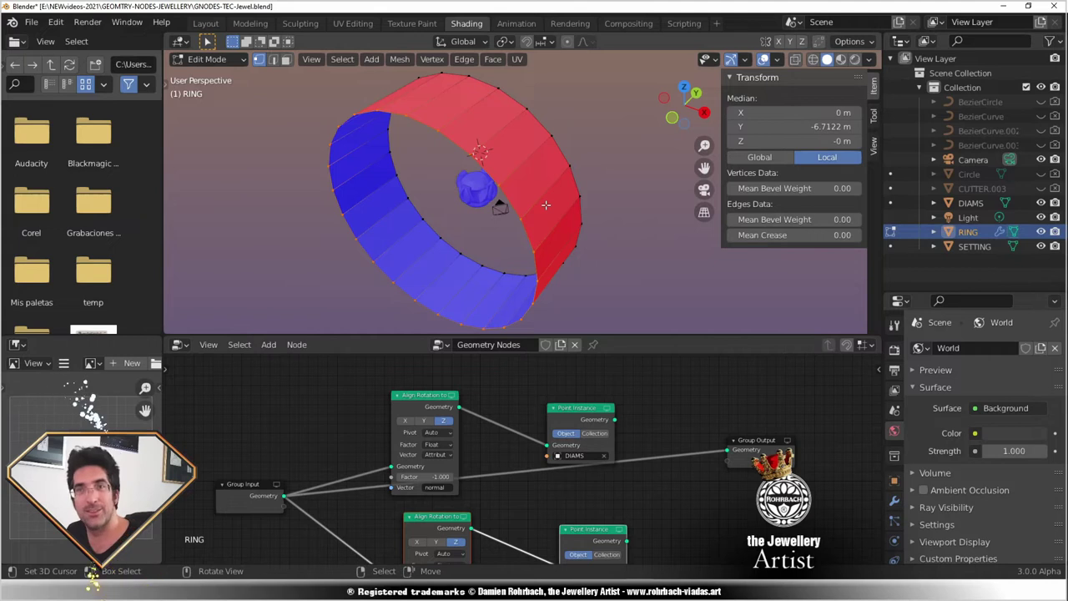
key(a)
click(389, 65)
mouse_move(421, 296)
click(462, 294)
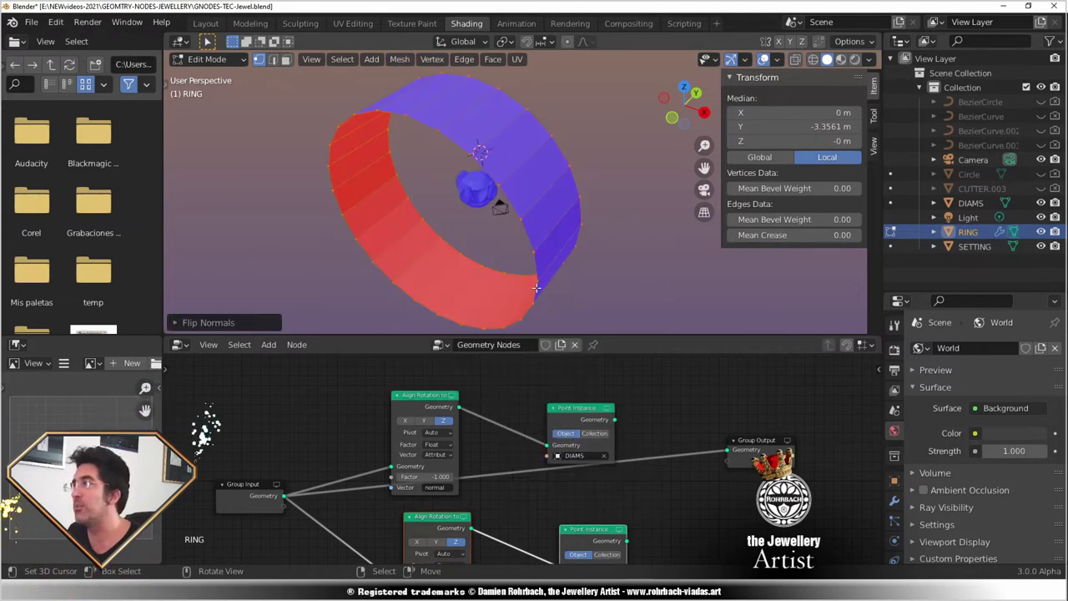
key(Tab)
Step: Turn off the Face Orientation overlay and relink the SETTING Point Instance to Group Output
click(776, 59)
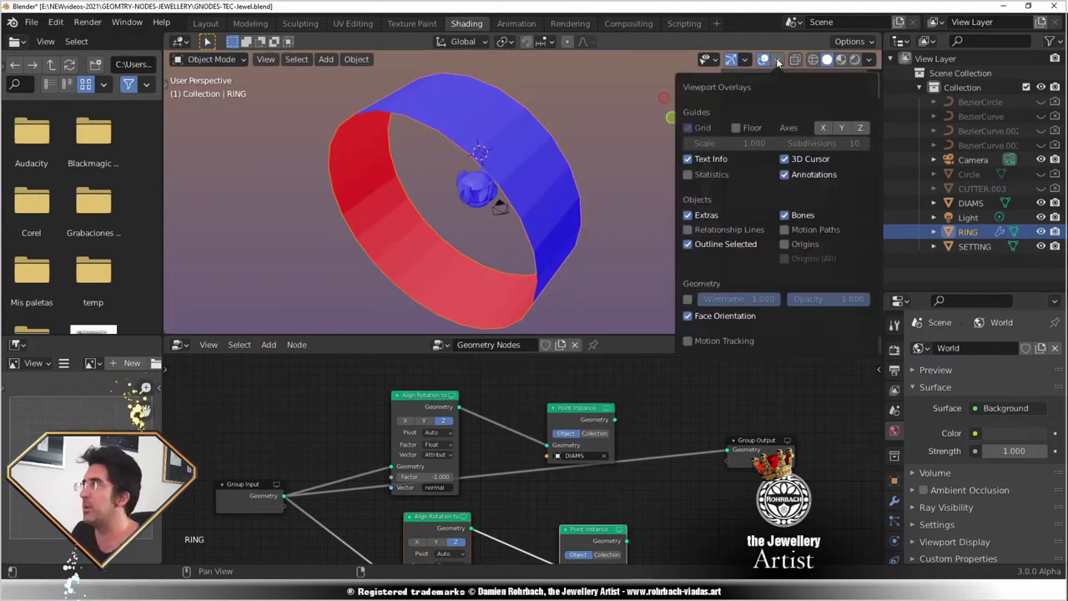
click(687, 316)
middle_drag(627, 546, 588, 507)
drag(588, 502, 687, 409)
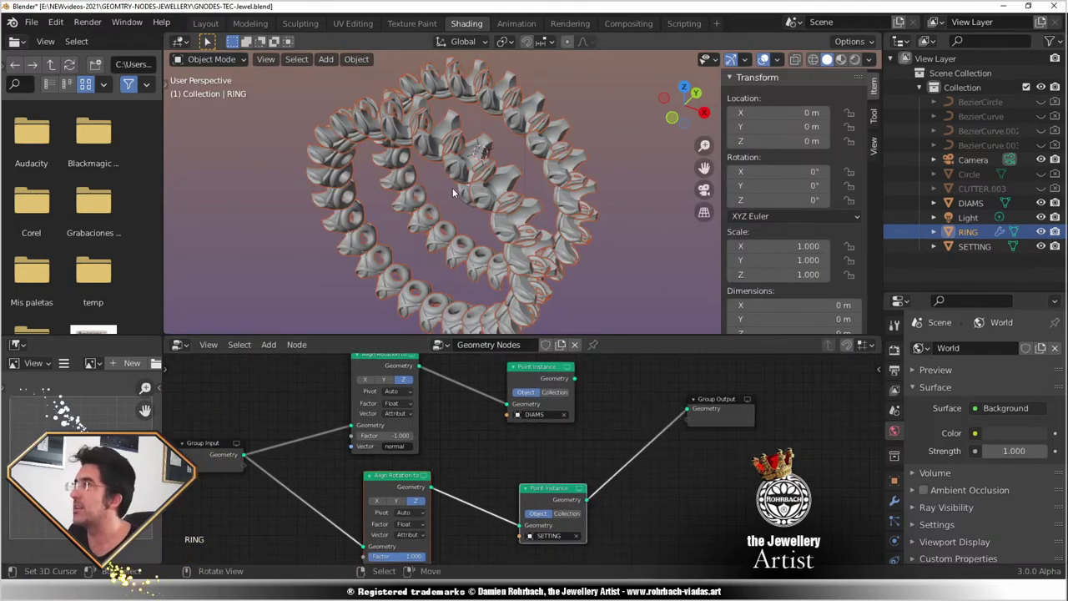
Step: Examine the outward-facing settings around the ring and save the file
mouse_move(473, 210)
middle_down()
mouse_move(546, 203)
mouse_move(481, 208)
mouse_move(514, 204)
mouse_move(550, 220)
mouse_move(480, 217)
middle_up()
scroll(481, 208, up, 4)
scroll(551, 220, down, 4)
key(ctrl+s)
scroll(416, 196, up, 4)
middle_drag(416, 196, 478, 238)
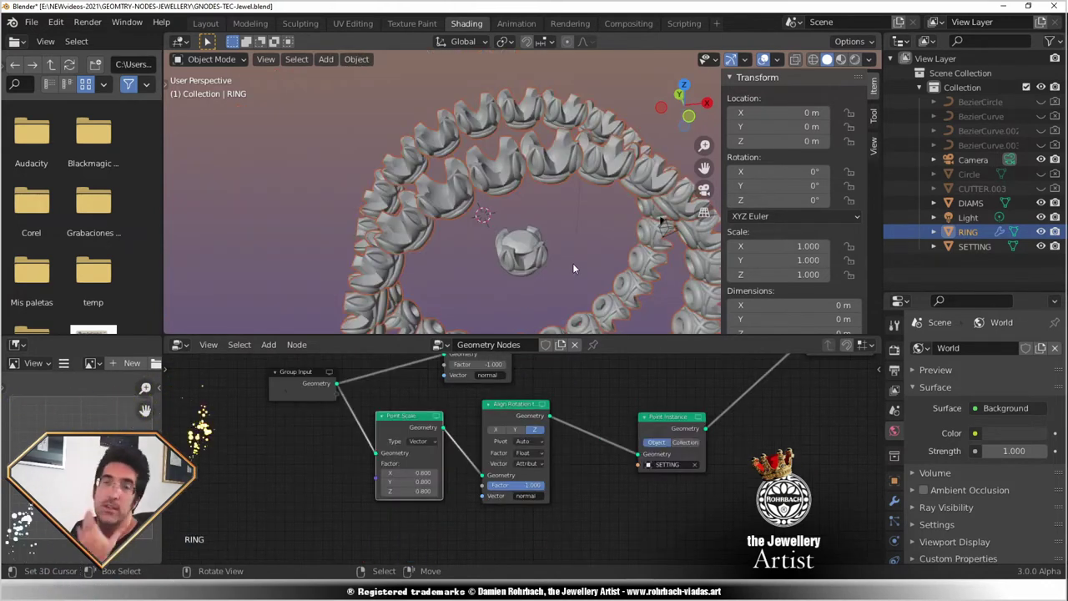
Step: Switch to the Layout workspace and add a cube mesh to the scene with the single setting
click(542, 269)
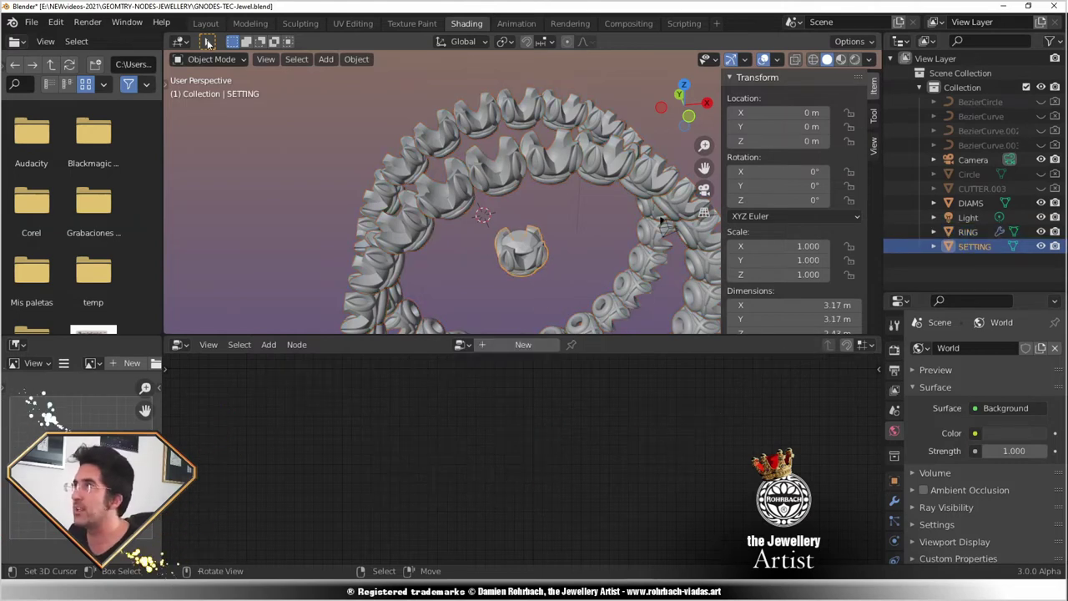
click(205, 23)
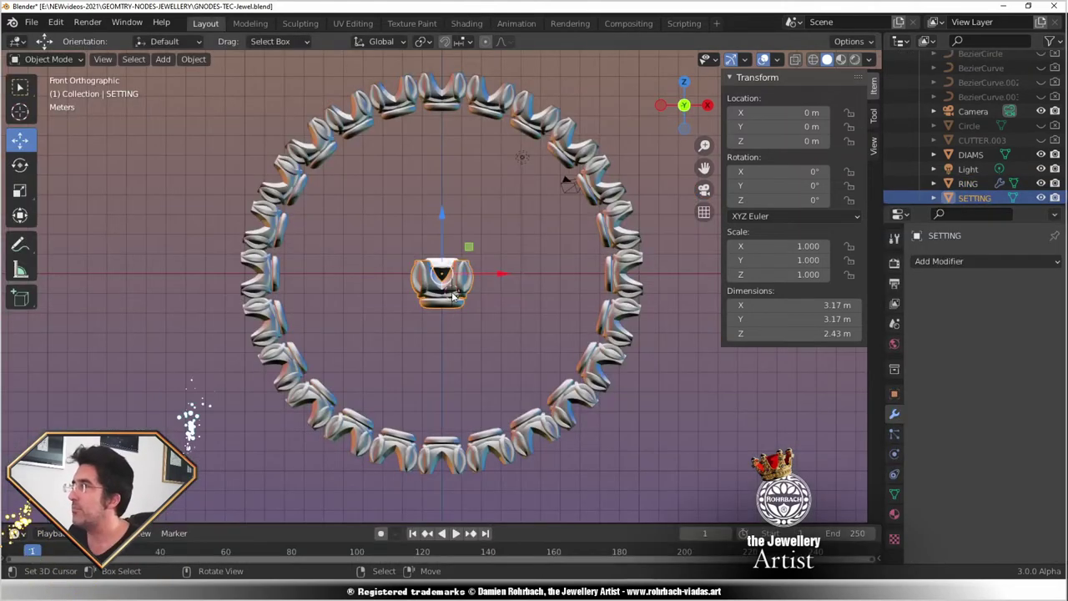
click(163, 59)
mouse_move(182, 73)
click(334, 86)
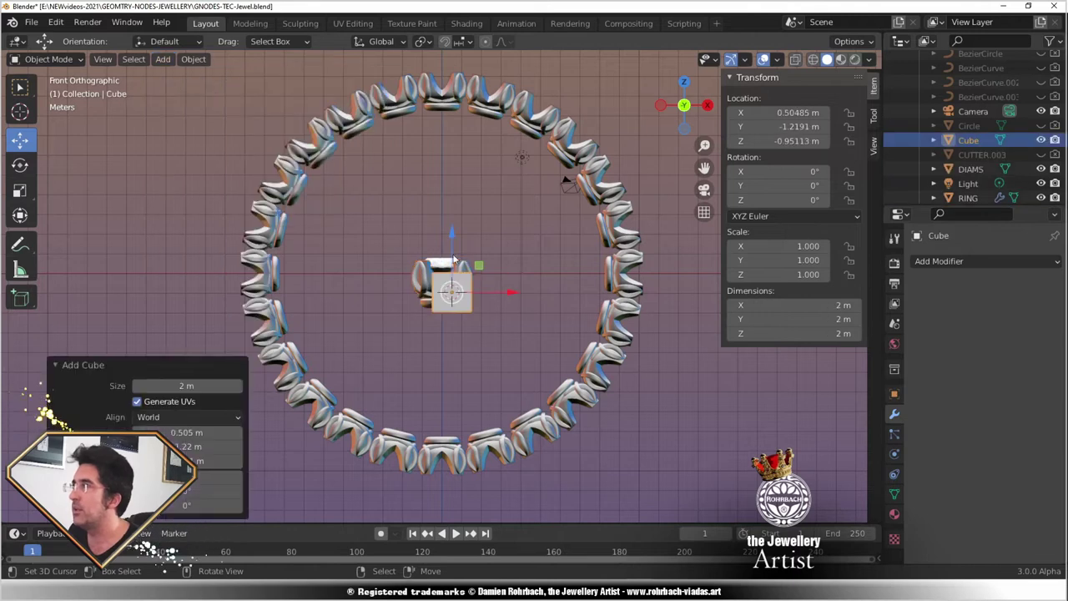
Step: Scale the cube to about 0.377 and move it to the outer edge of the setting's base ring
scroll(455, 261, up, 4)
key(s)
click(505, 305)
key(g)
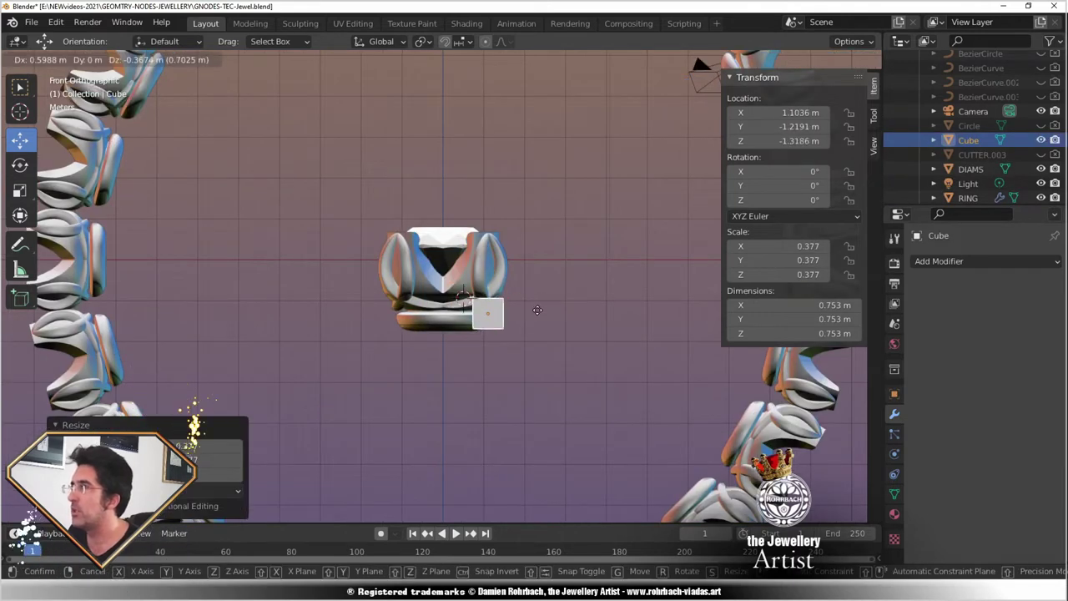
click(538, 310)
Step: Hide the RING object and reset the cube's Y location to 0 m so it centres on the setting
key(KP_3)
middle_drag(589, 239, 500, 251)
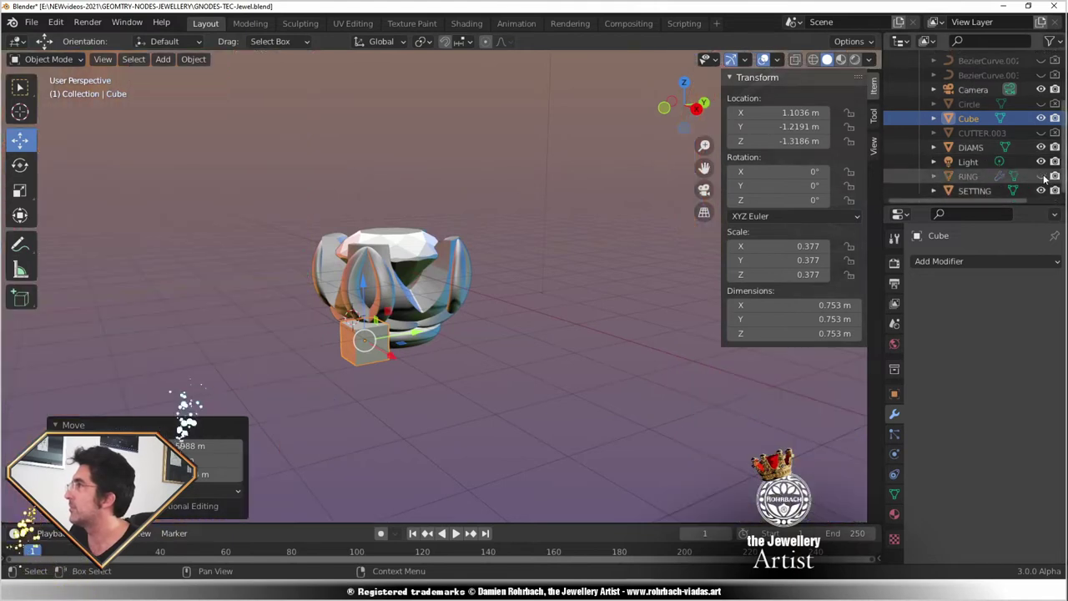
middle_drag(481, 412, 549, 280)
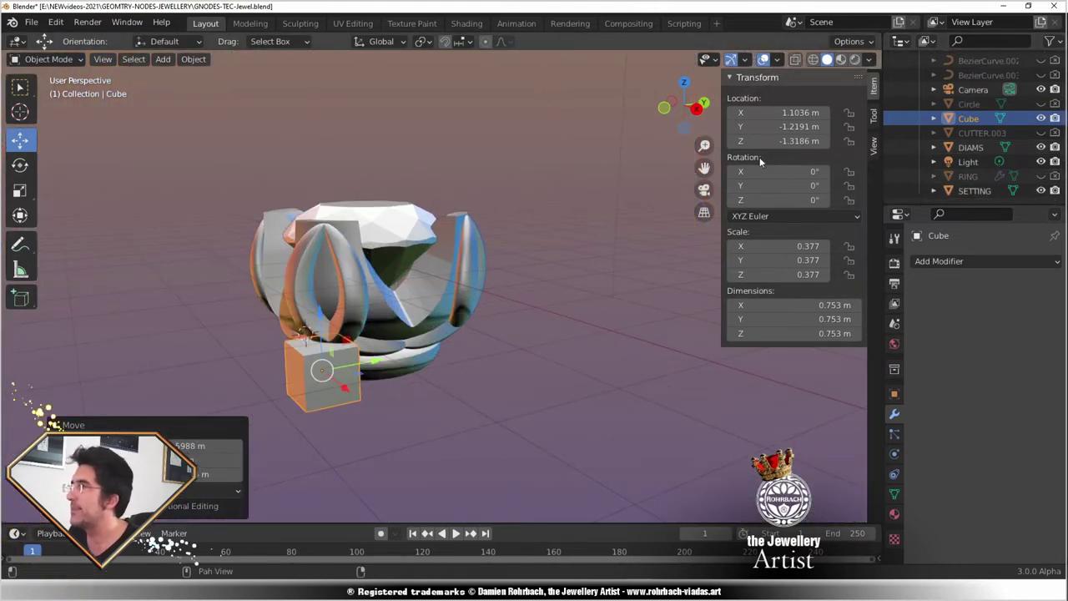
key(BackSpace)
key(KP_1)
scroll(567, 358, up, 2)
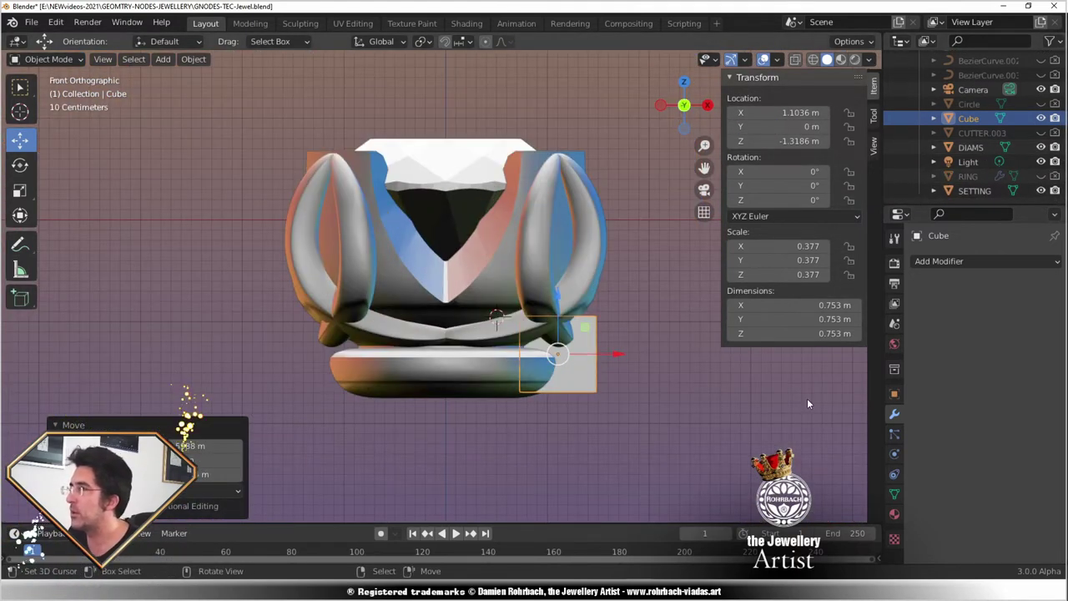
Step: Add a Subdivision Surface modifier to the cube with a viewport level of 2
click(938, 261)
click(743, 510)
click(1039, 343)
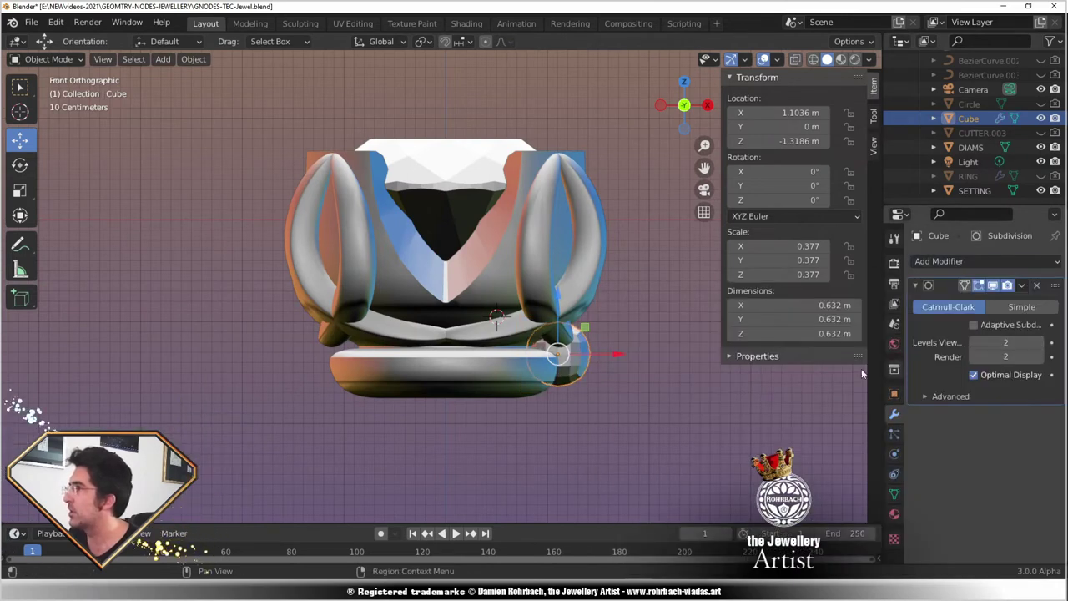
Step: Stretch the cube's mesh along X in Edit Mode to about 2.2 times its width
key(Tab)
scroll(517, 322, up, 4)
key(s)
key(x)
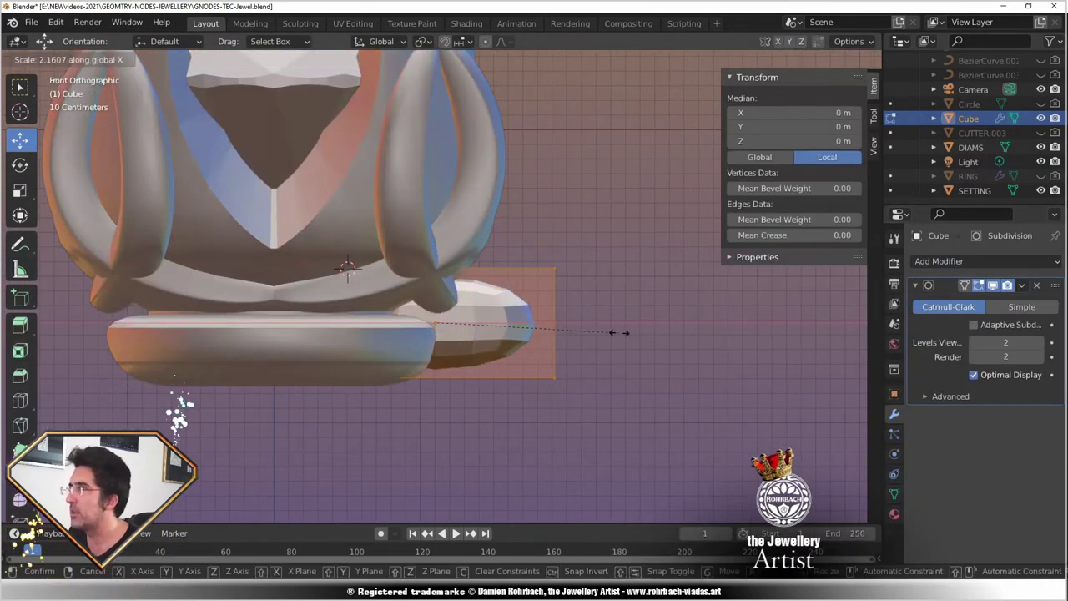
click(632, 333)
Step: Subdivide the whole mesh of the stretched cube
middle_drag(593, 341, 551, 336)
scroll(594, 233, down, 2)
key(KP_1)
scroll(506, 314, up, 3)
scroll(559, 322, down, 3)
key(w)
click(594, 233)
Step: Extrude the two outer top faces of the block upward and shift them outward along X
middle_drag(202, 75, 141, 85)
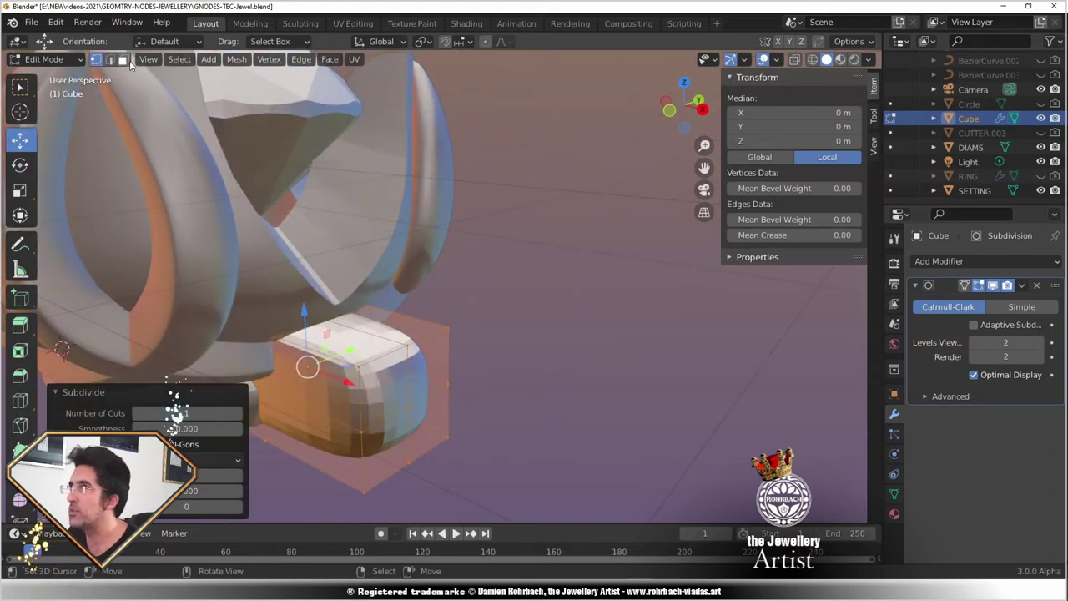
click(124, 60)
click(344, 345)
shift+click(393, 324)
key(e)
click(552, 316)
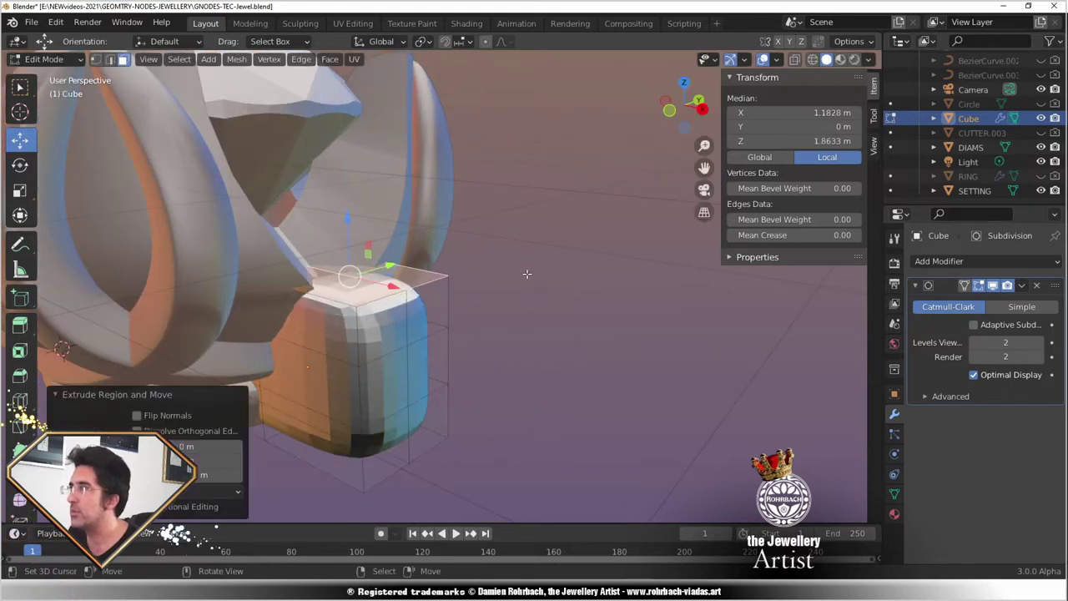
key(KP_1)
drag(547, 231, 587, 231)
Step: Select the six faces on the block's outer end and move them inward along X
middle_drag(587, 231, 487, 330)
click(272, 239)
shift+click(341, 241)
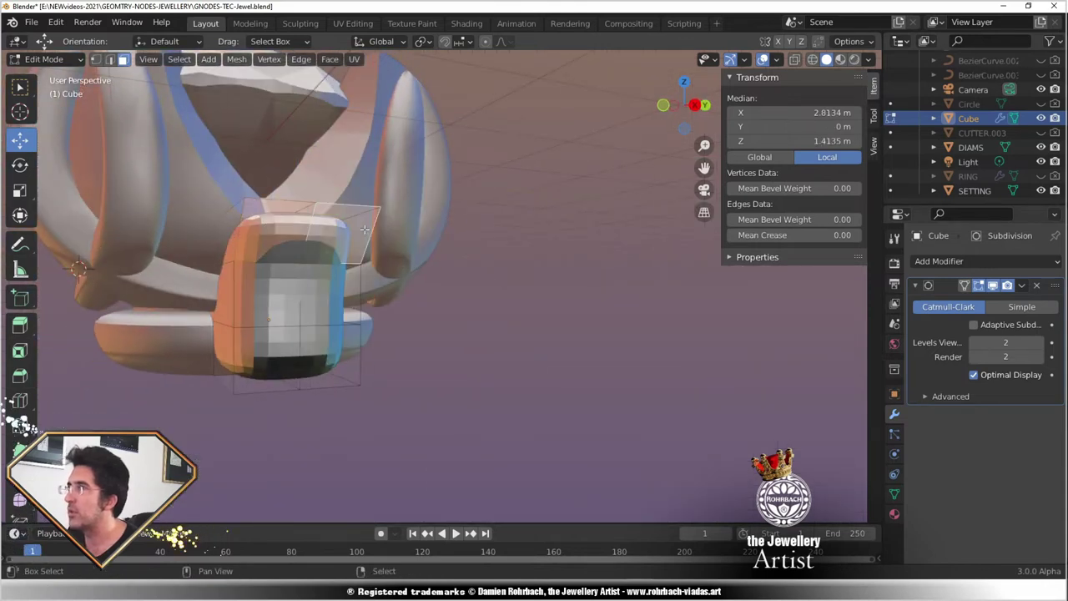
shift+click(331, 295)
shift+click(330, 353)
shift+click(273, 355)
shift+click(273, 298)
key(KP_1)
key(g)
key(x)
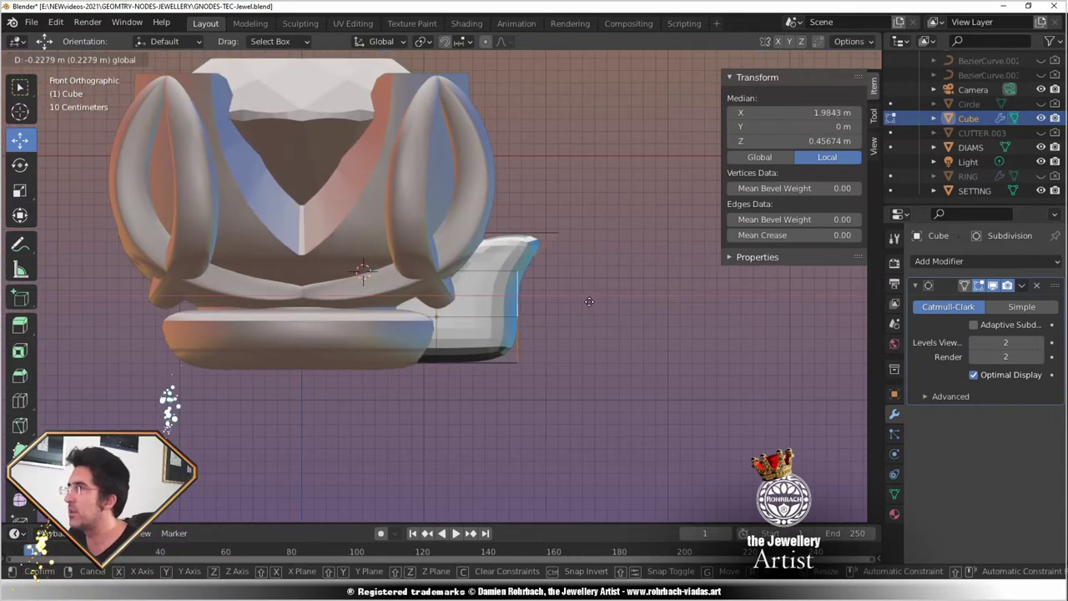
click(517, 368)
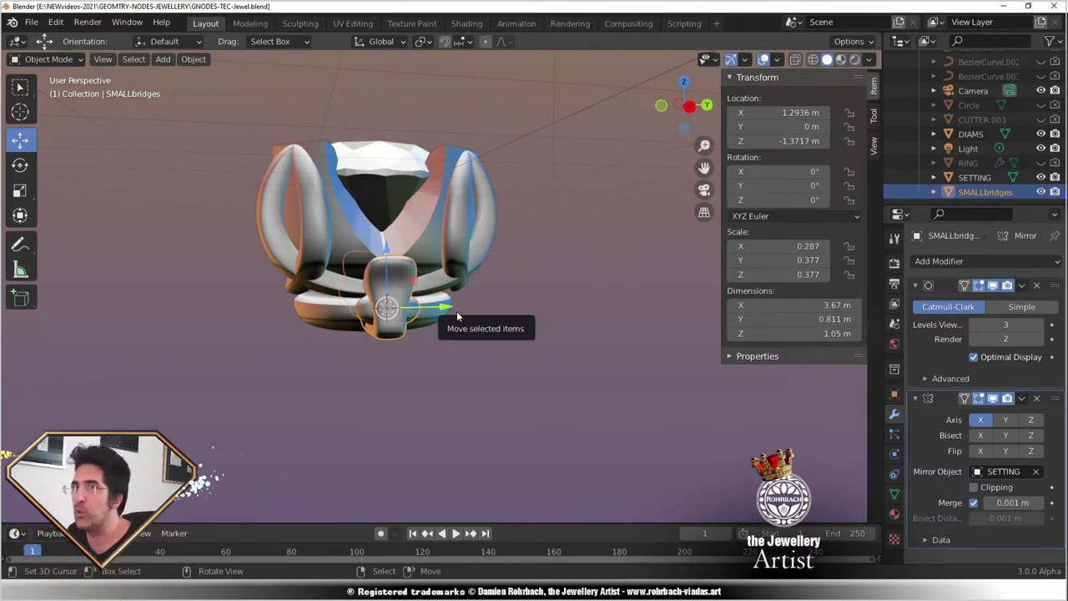
Step: Return to the Shading workspace with the Geometry Node Editor, unhide RING and select it
click(467, 22)
click(178, 343)
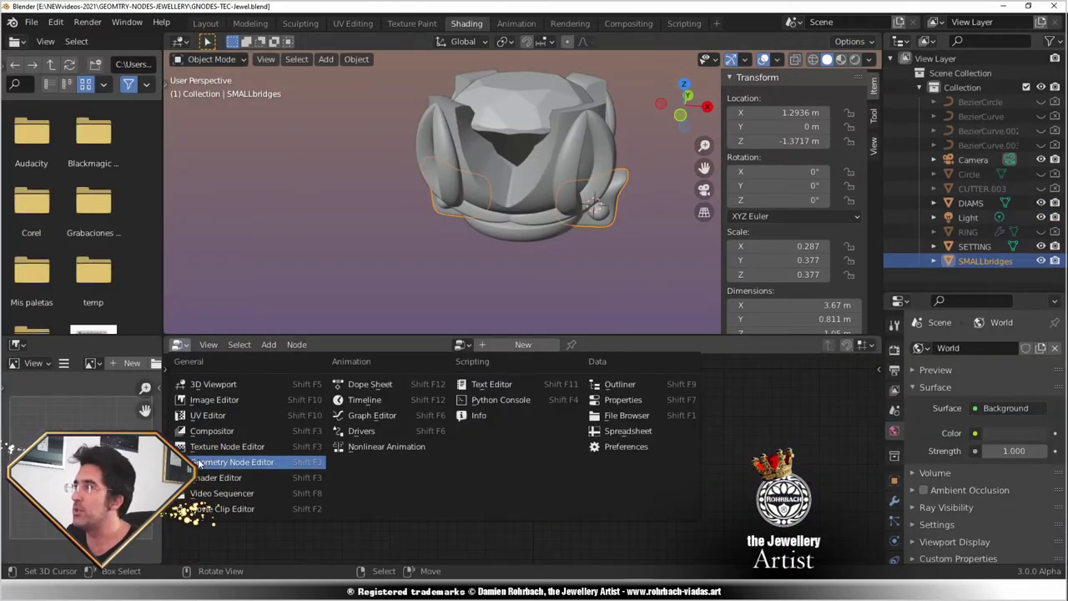
click(242, 472)
click(1040, 231)
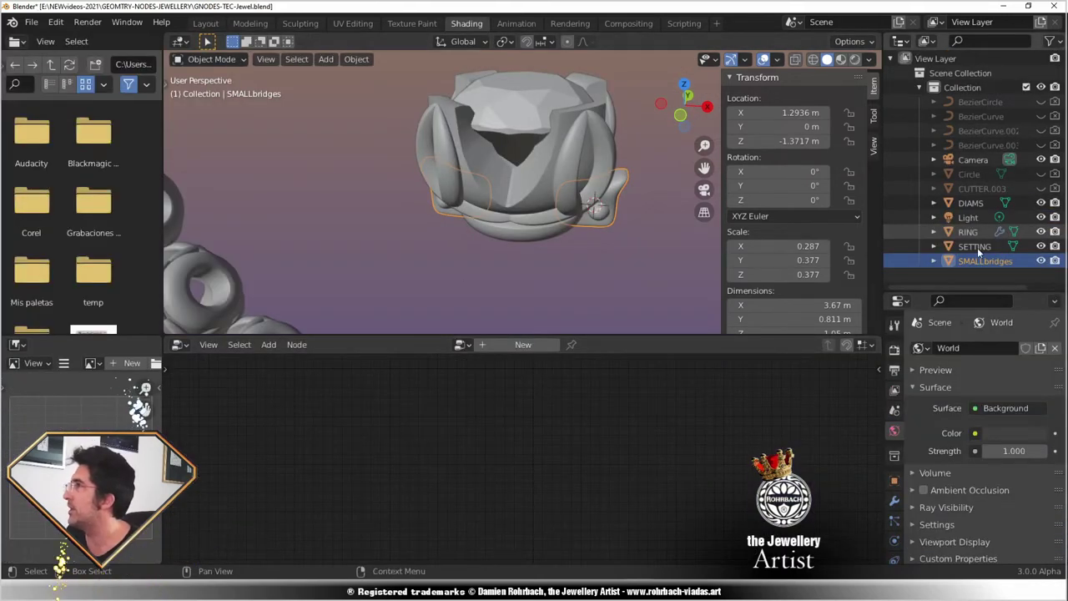
scroll(547, 240, down, 9)
middle_drag(525, 224, 491, 233)
click(491, 233)
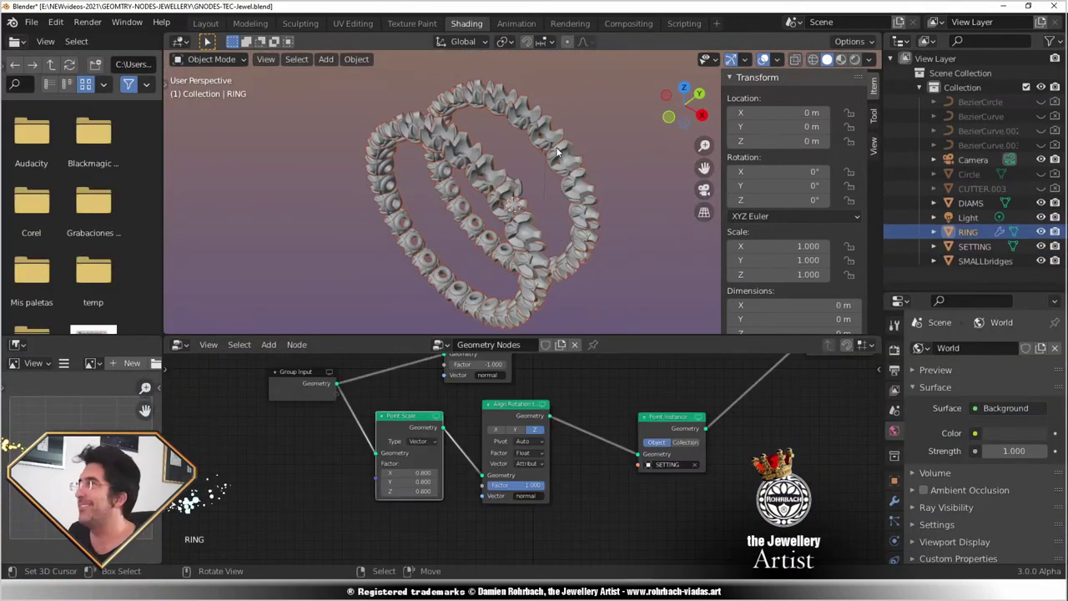
Step: Save the file and duplicate the setting's Point Scale, Align Rotation and Point Instance nodes below the originals
key(ctrl+s)
middle_drag(595, 391, 535, 385)
drag(352, 394, 604, 472)
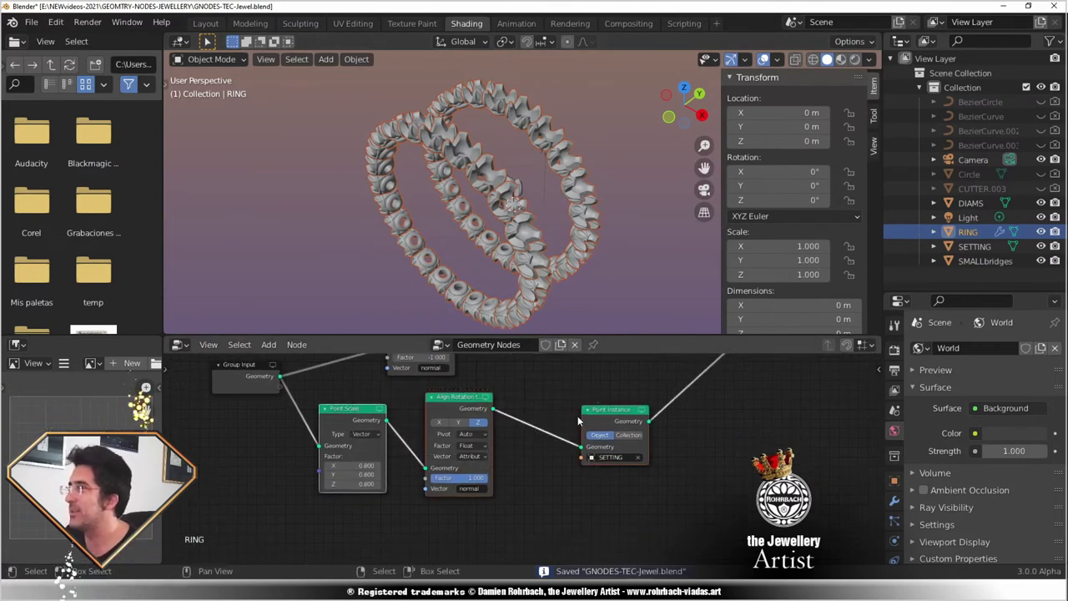
middle_drag(579, 419, 566, 423)
drag(468, 406, 510, 384)
key(shift+d)
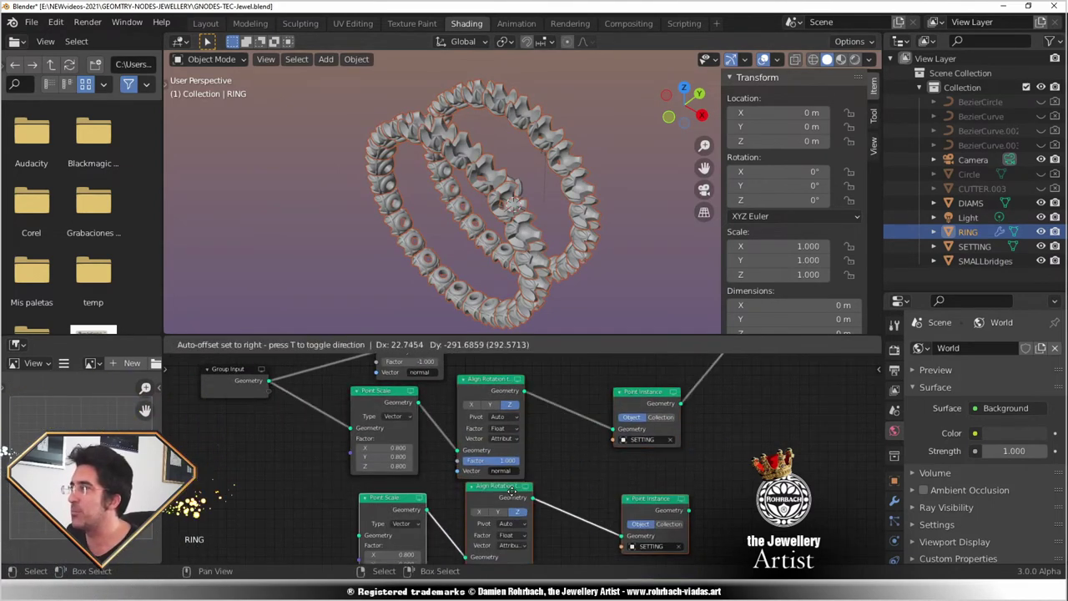
click(504, 501)
Step: Move Group Output beside the setting's node chain and set the duplicated Point Instance's object to SMALLbridges
scroll(647, 454, down, 1)
middle_drag(649, 454, 517, 499)
drag(598, 396, 682, 449)
middle_drag(662, 458, 685, 401)
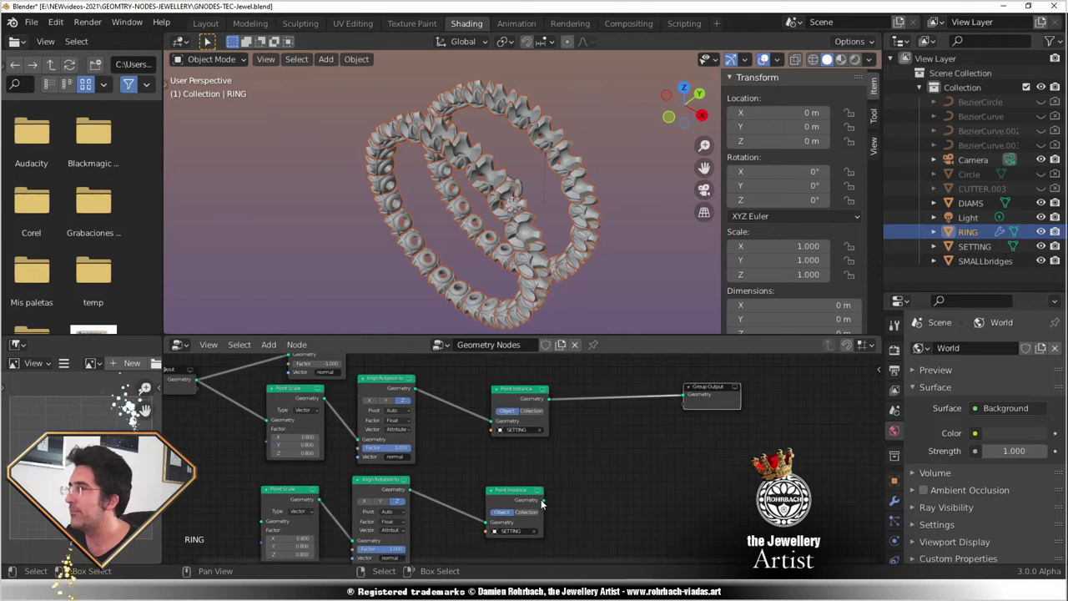
drag(542, 501, 575, 504)
middle_drag(571, 510, 698, 494)
click(561, 476)
click(569, 557)
Step: Link Group Input to the duplicated Point Scale and the SMALLbridges Point Instance to Group Output
drag(306, 377, 374, 516)
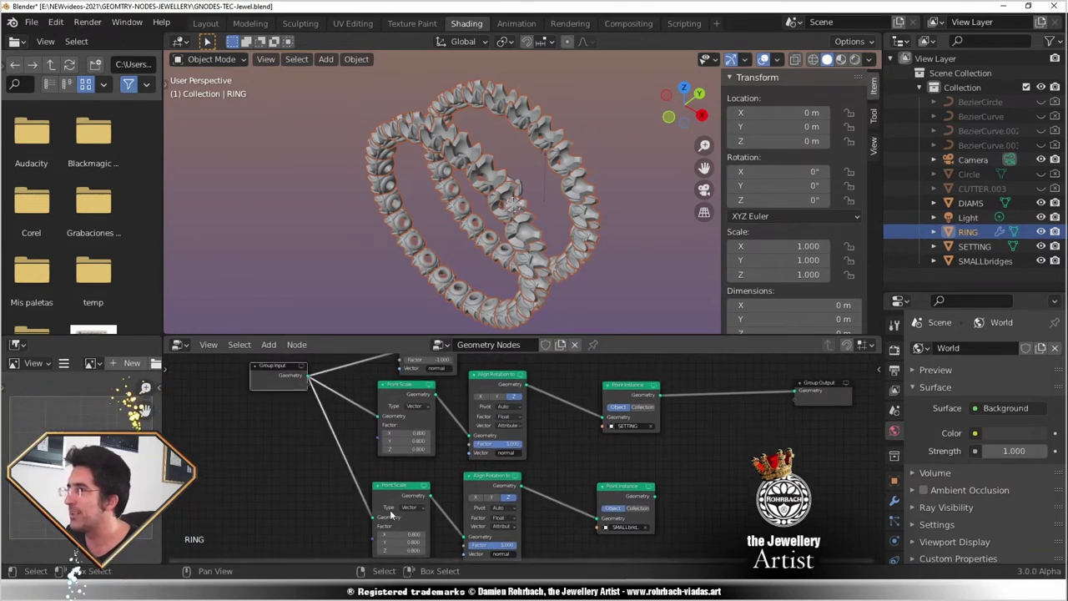
drag(653, 497, 795, 392)
middle_drag(528, 253, 564, 188)
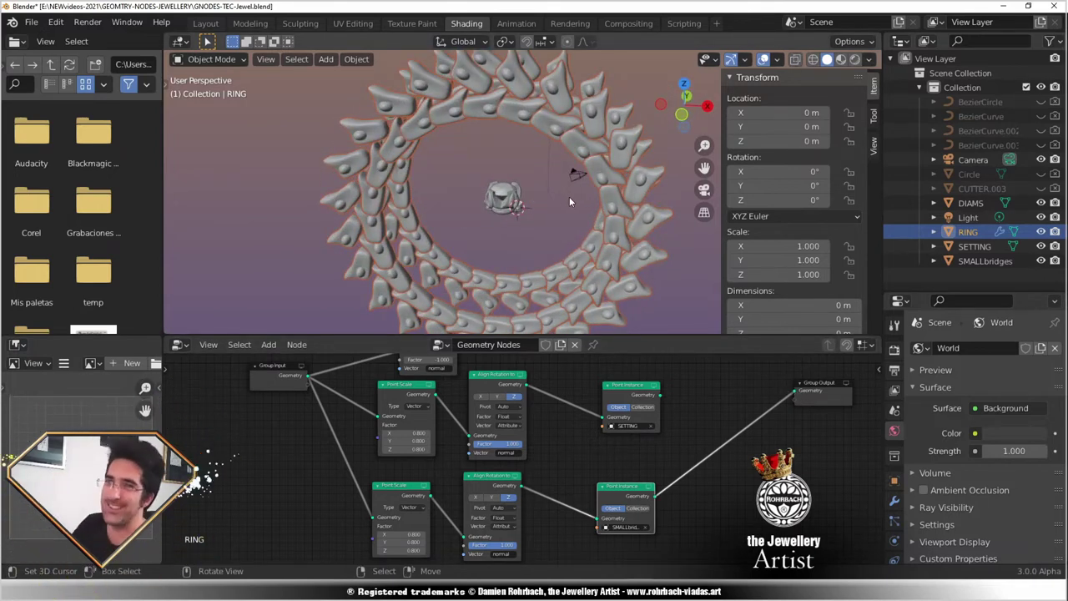
scroll(569, 196, down, 3)
middle_drag(505, 172, 529, 156)
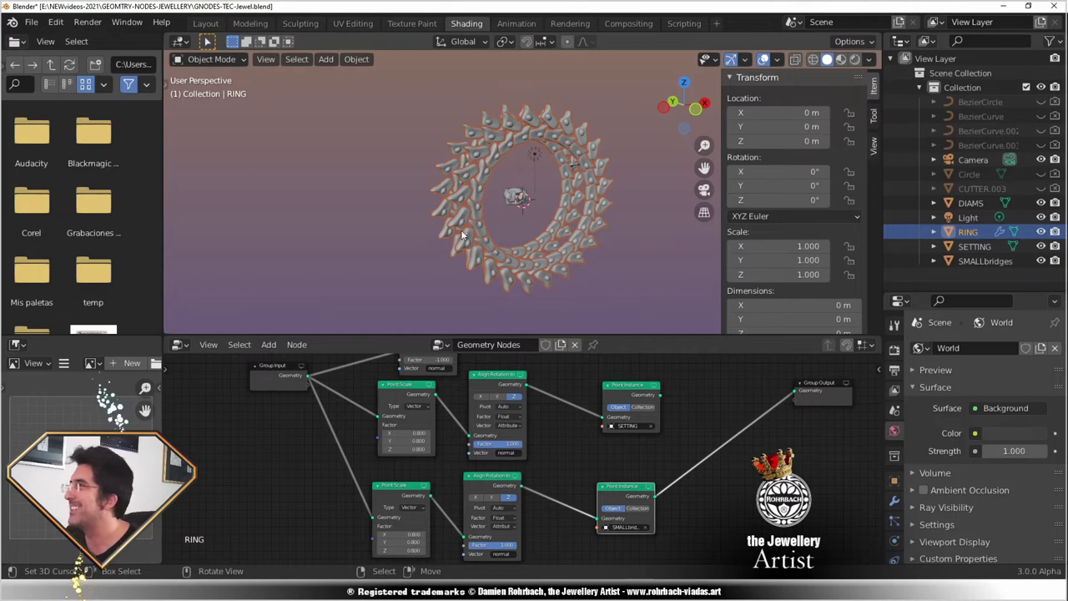
Step: Apply all transforms to the SMALLbridges object and save the file
click(978, 261)
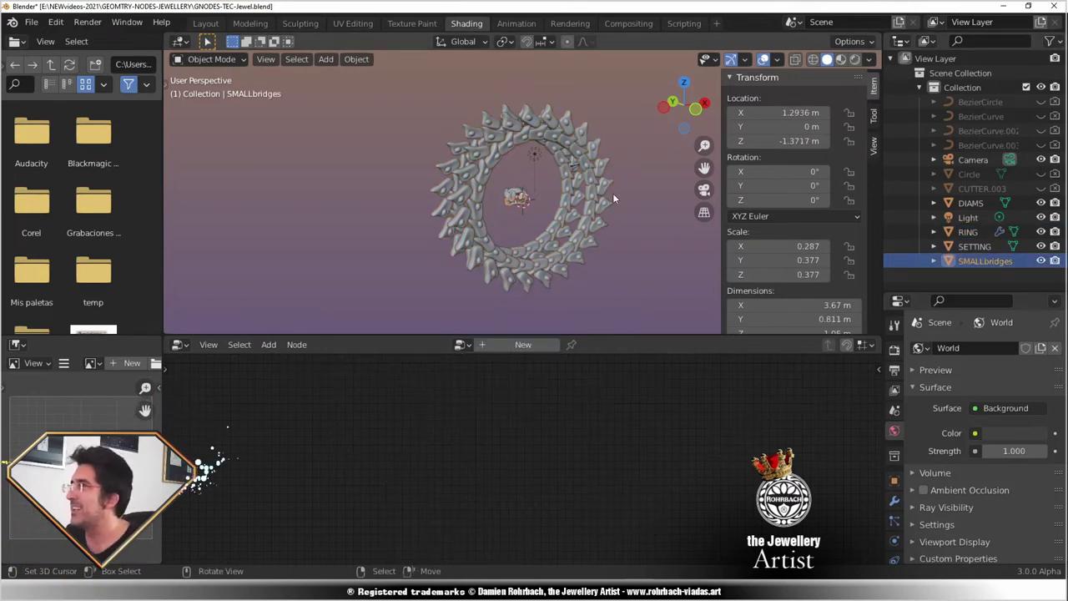
scroll(579, 201, up, 5)
key(ctrl+a)
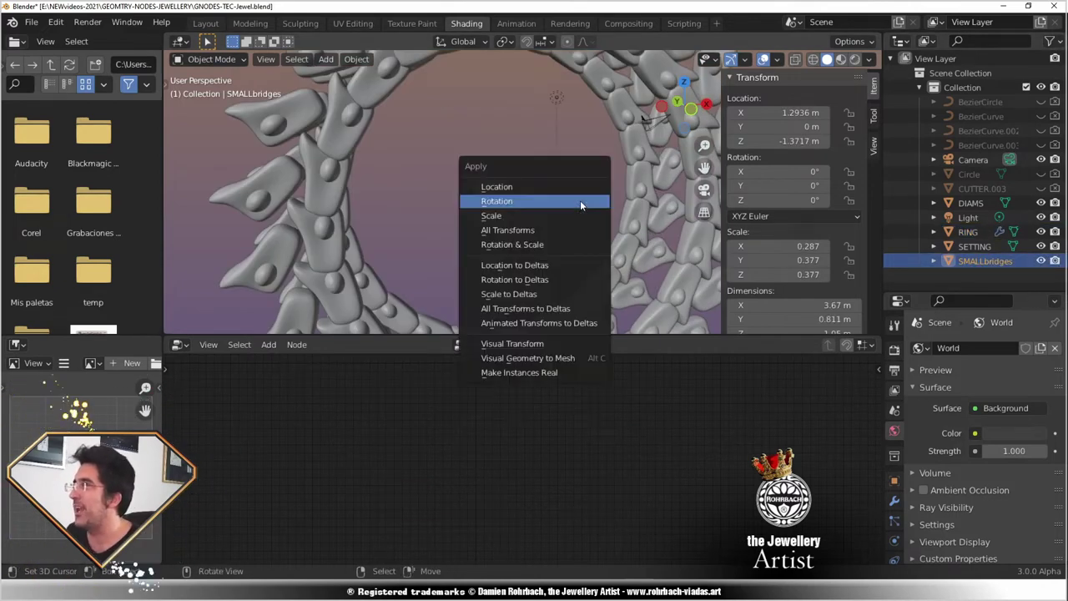
click(530, 233)
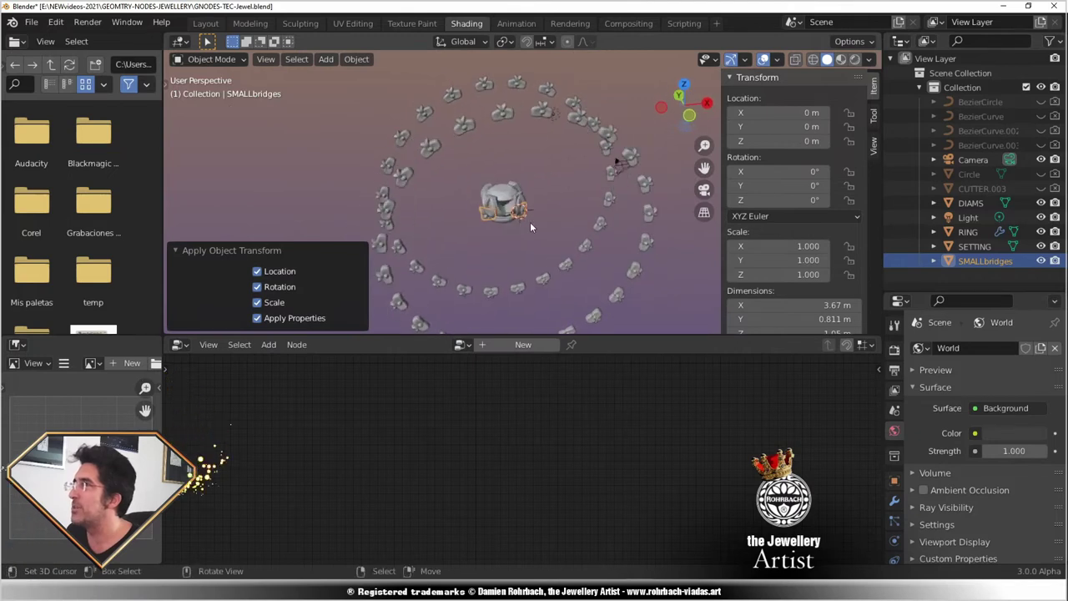
scroll(542, 171, down, 2)
key(ctrl+s)
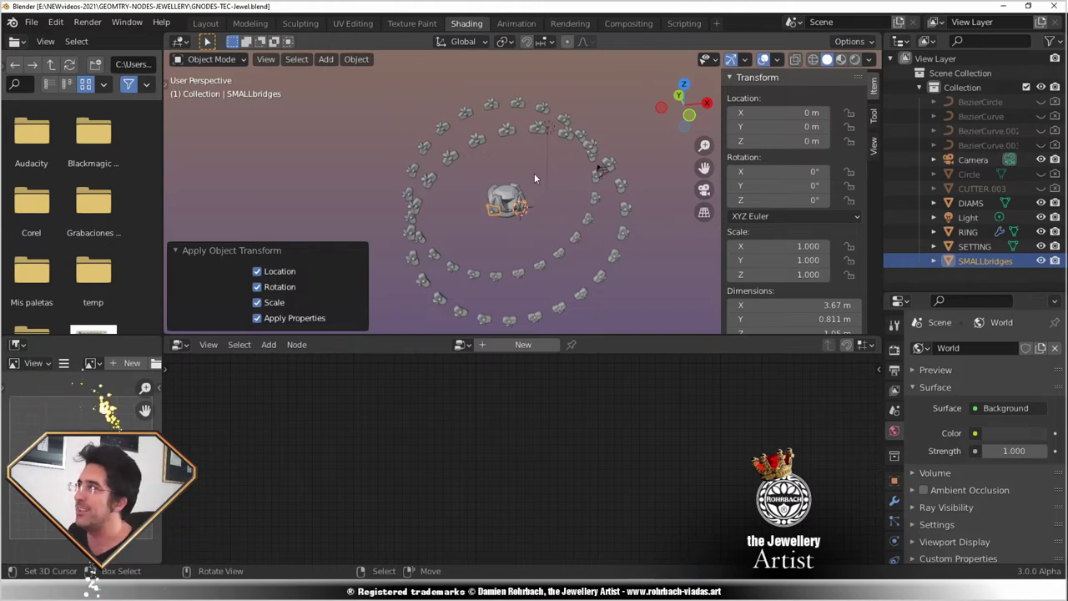
Step: Insert a Join Geometry node before RING's Group Output and link the SETTING Point Instance into it
click(969, 231)
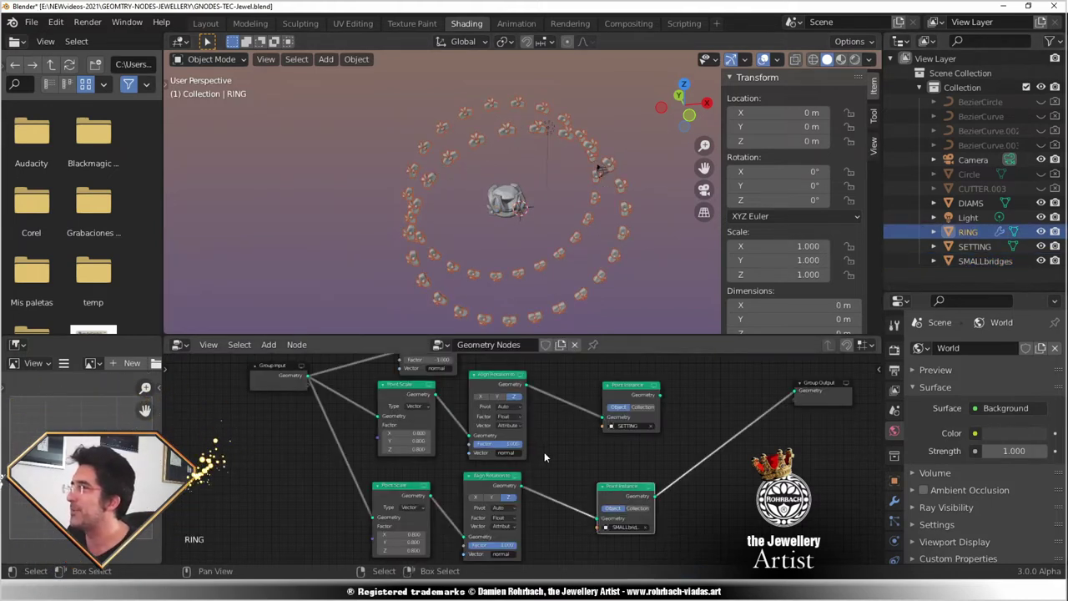
scroll(501, 467, up, 2)
click(268, 344)
click(294, 297)
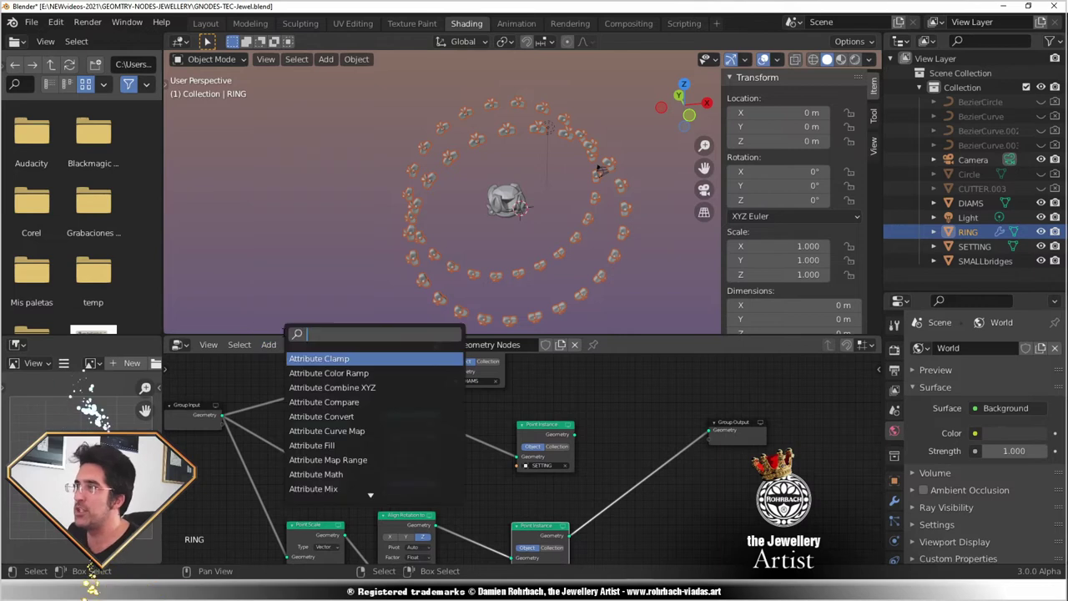
text(jo)
key(Return)
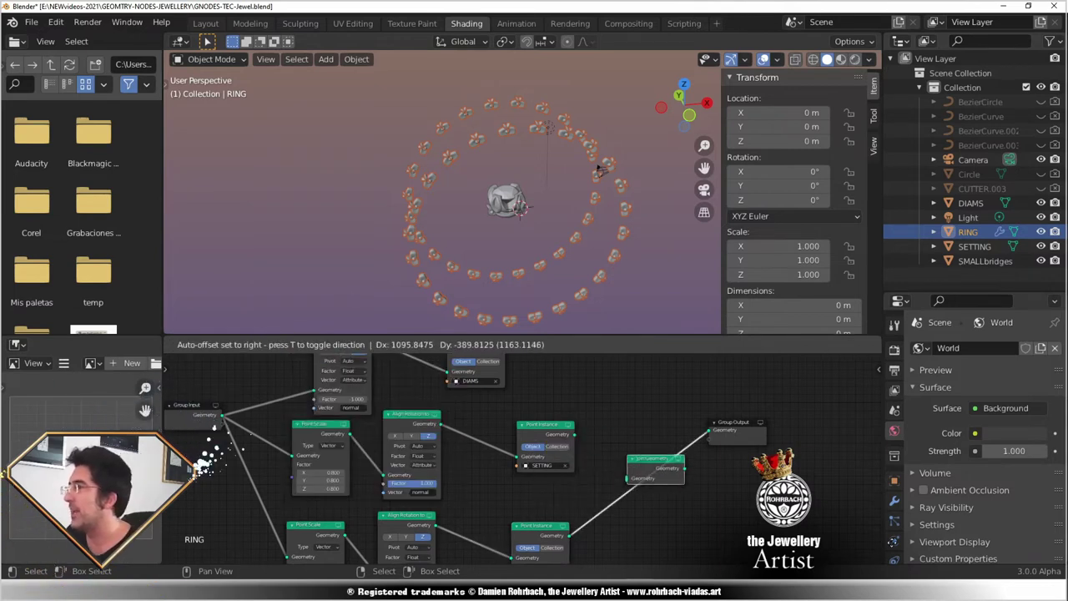
click(584, 436)
drag(575, 434, 618, 478)
Step: Inspect the small bridges joining the settings up close and save the file
scroll(531, 199, up, 3)
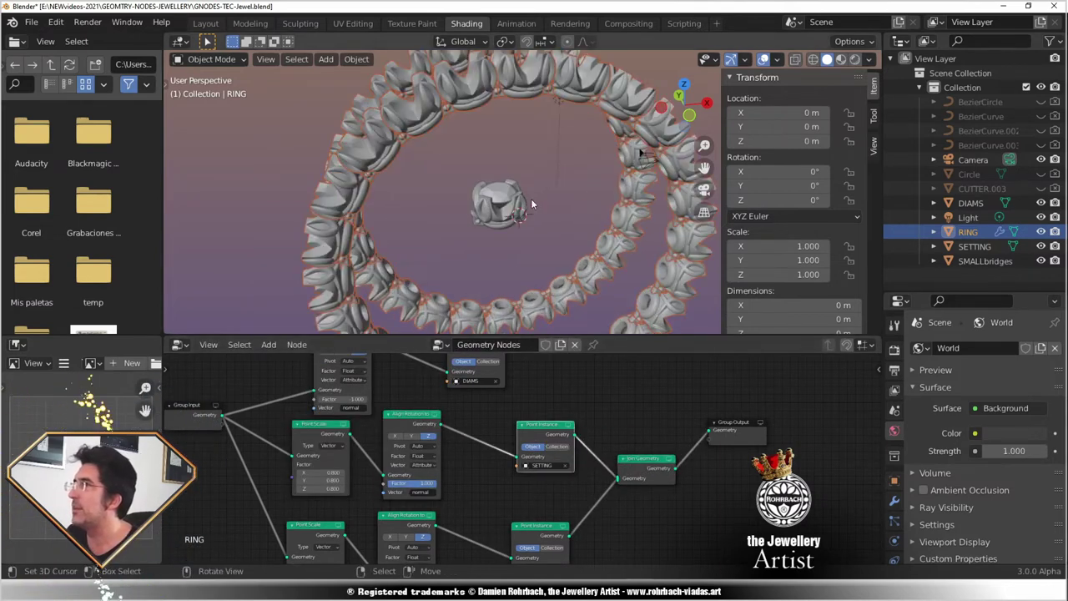
shift+middle_drag(519, 189, 488, 148)
scroll(537, 254, up, 3)
scroll(469, 144, up, 3)
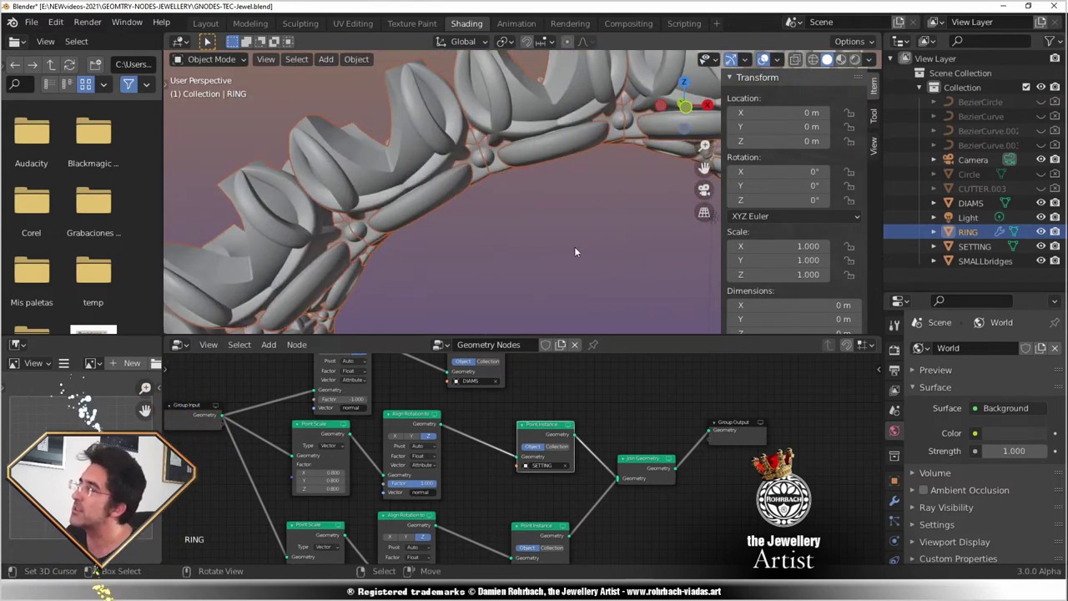
scroll(575, 241, down, 6)
key(ctrl+s)
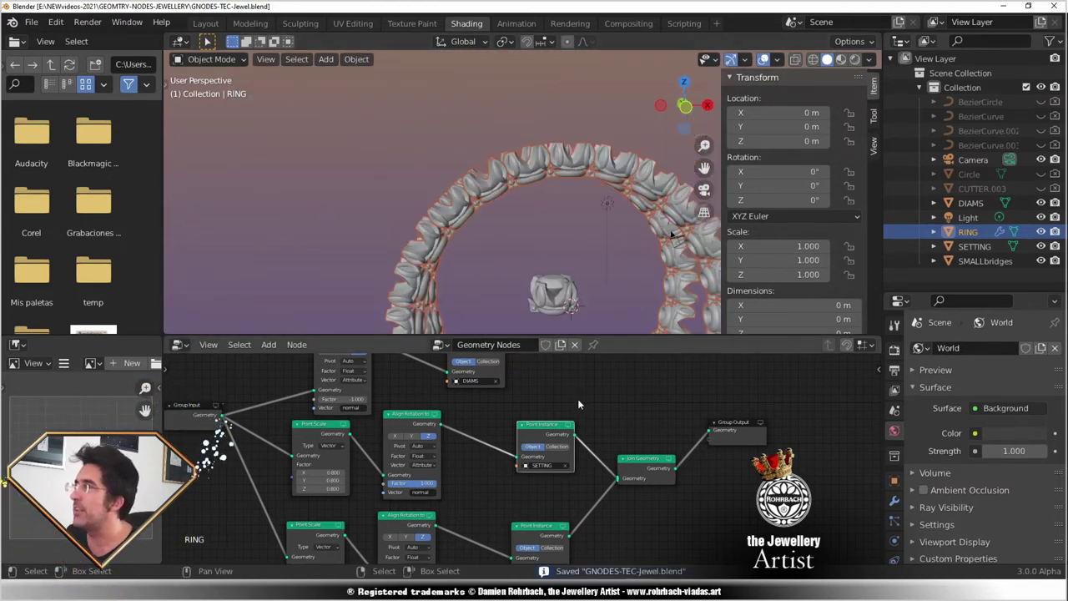
middle_drag(568, 359, 566, 395)
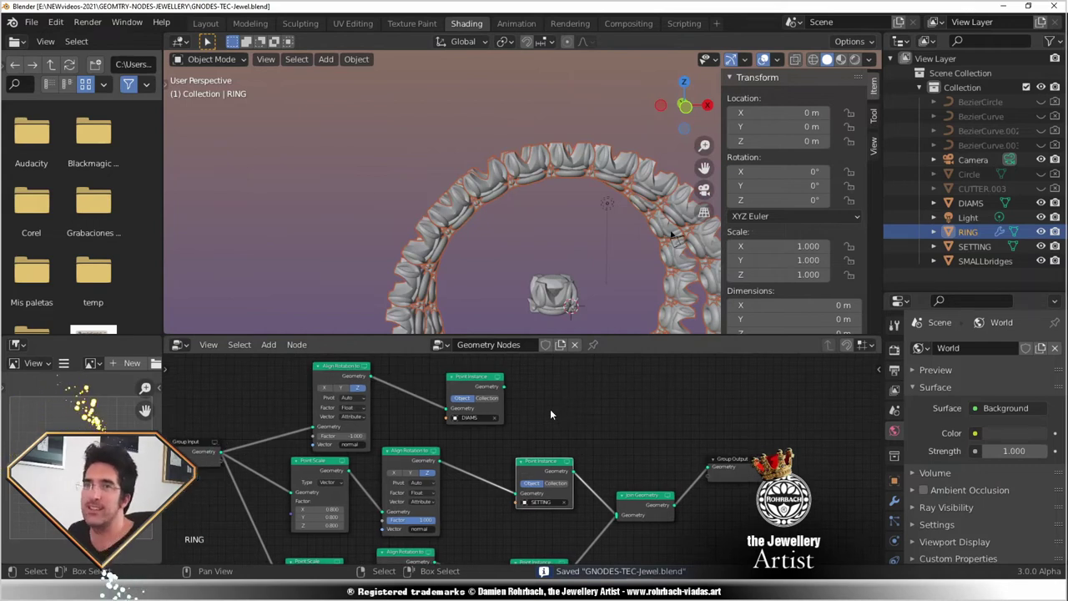
Step: Move the whole SMALLbridges mesh along the negative Y axis in Edit Mode, towards one side of the setting
scroll(551, 265, up, 1)
middle_drag(535, 233, 489, 253)
scroll(534, 216, down, 3)
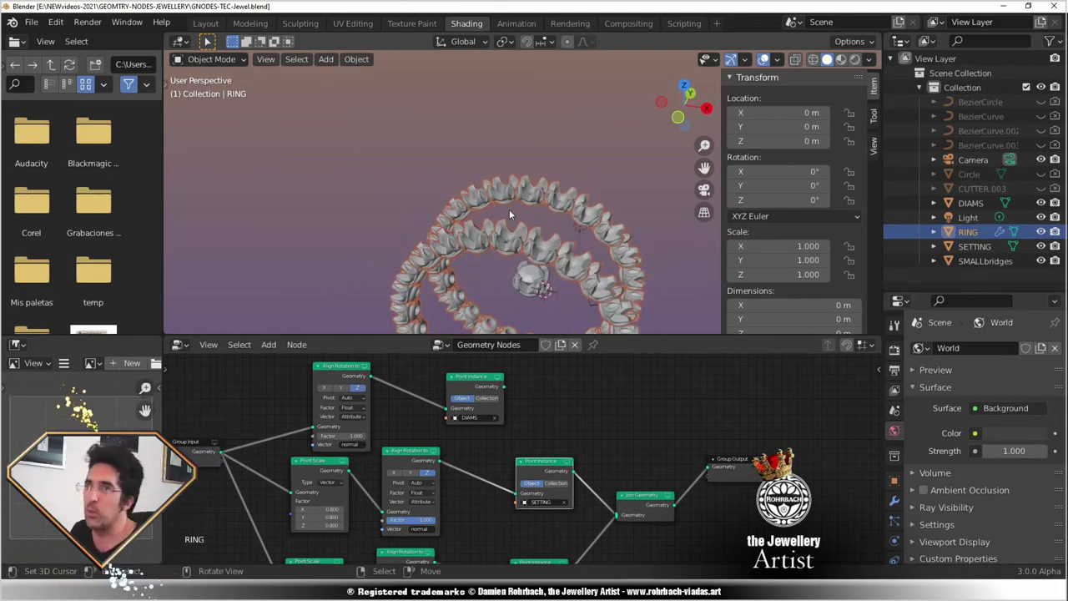
scroll(531, 240, up, 1)
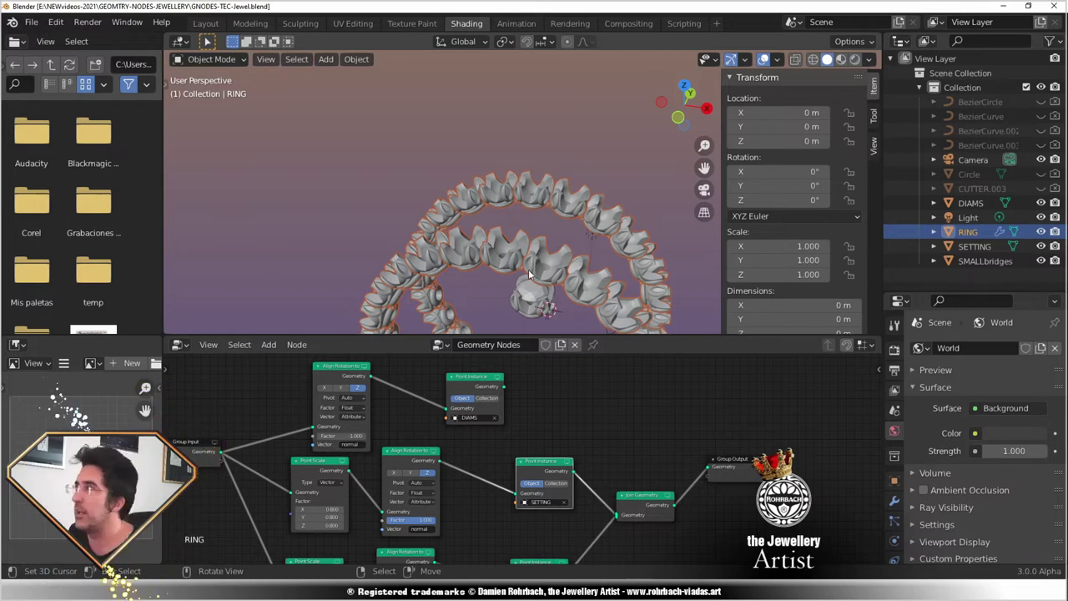
middle_drag(528, 269, 527, 187)
scroll(538, 236, up, 2)
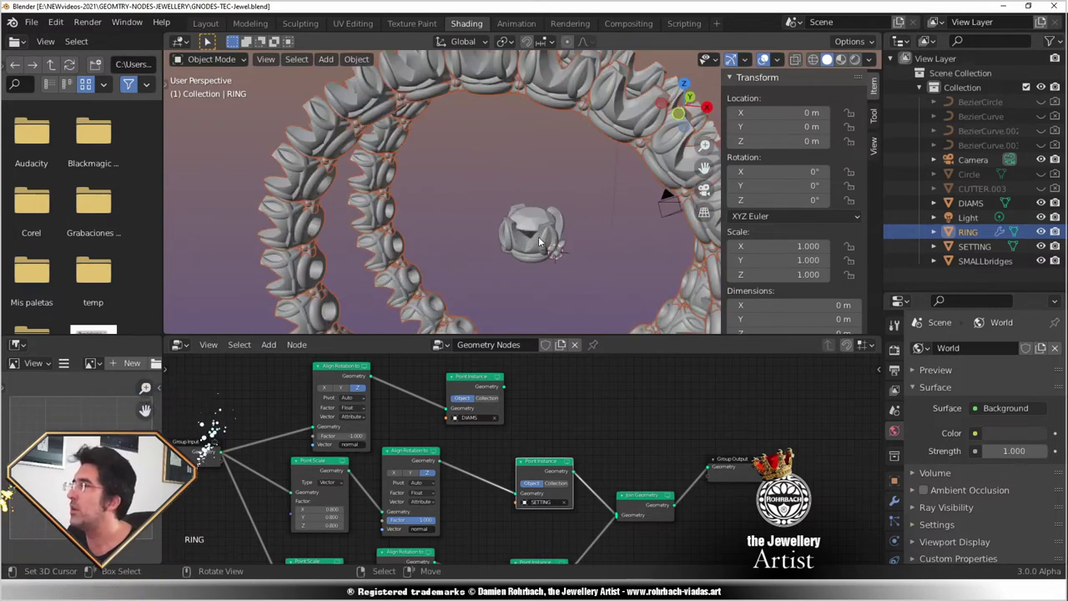
click(560, 248)
key(KP_Decimal)
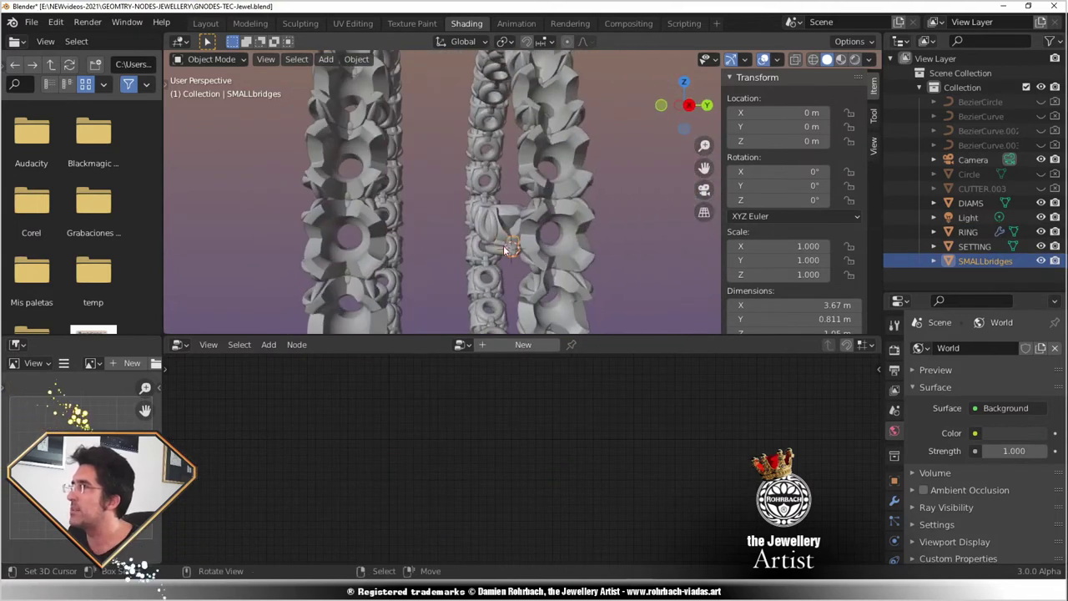
key(Tab)
key(Tab)
key(Tab)
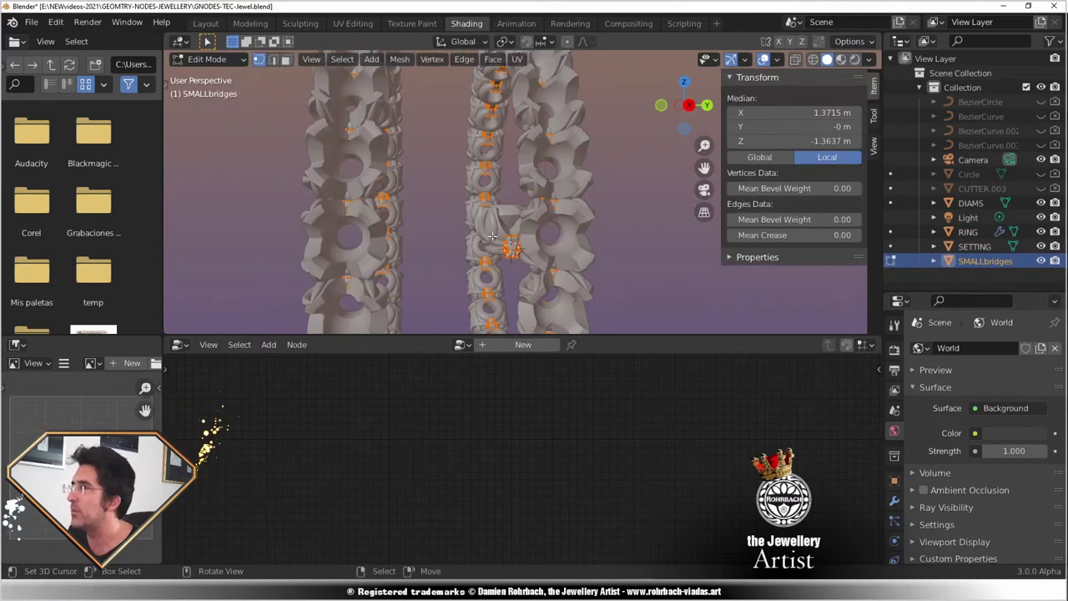
key(g)
key(y)
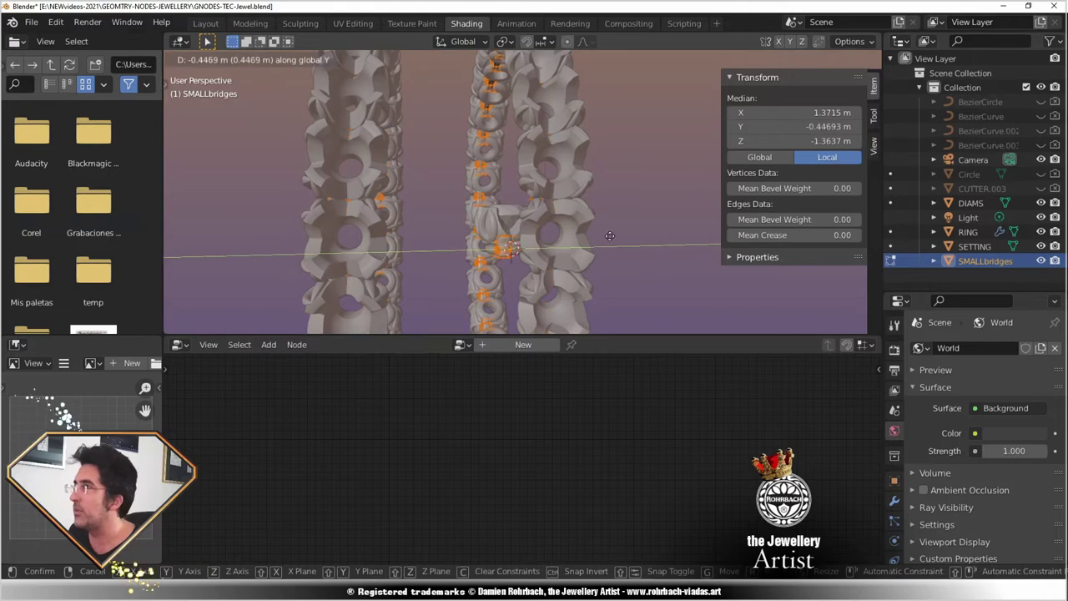
click(623, 233)
middle_drag(622, 233, 595, 262)
key(Tab)
Step: Enable the Y axis on the SMALLbridges Mirror modifier, check the bridges around the ring, and save the file
click(894, 500)
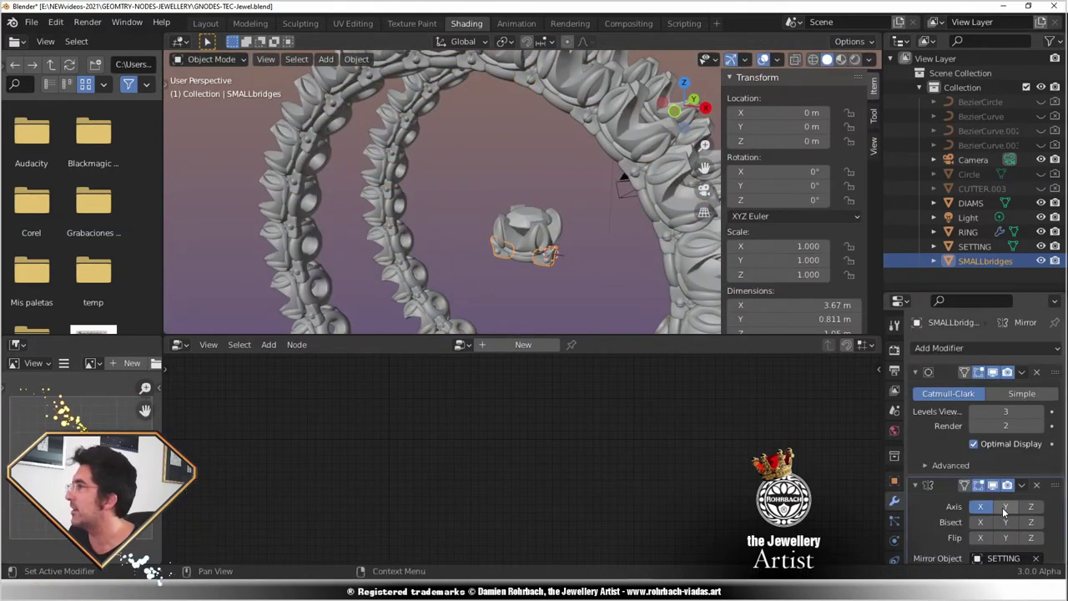
middle_drag(517, 297, 564, 174)
scroll(537, 232, up, 3)
mouse_move(538, 237)
middle_down()
mouse_move(572, 259)
mouse_move(511, 130)
mouse_move(485, 175)
mouse_move(463, 132)
mouse_move(517, 151)
mouse_move(482, 210)
mouse_move(514, 210)
mouse_move(486, 199)
mouse_move(428, 243)
mouse_move(523, 236)
middle_up()
scroll(504, 105, up, 3)
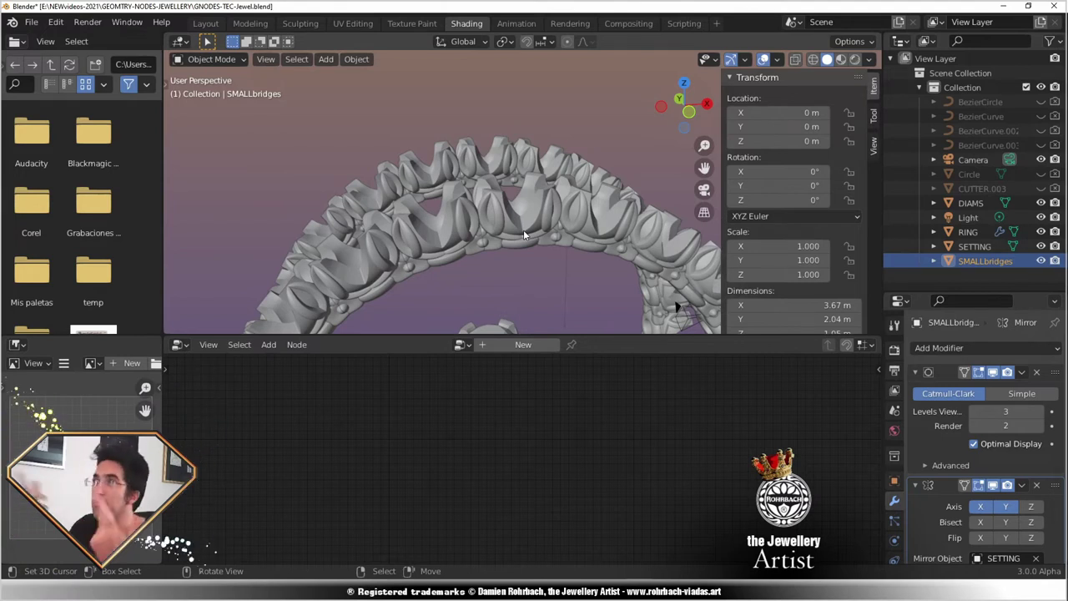
scroll(512, 244, down, 5)
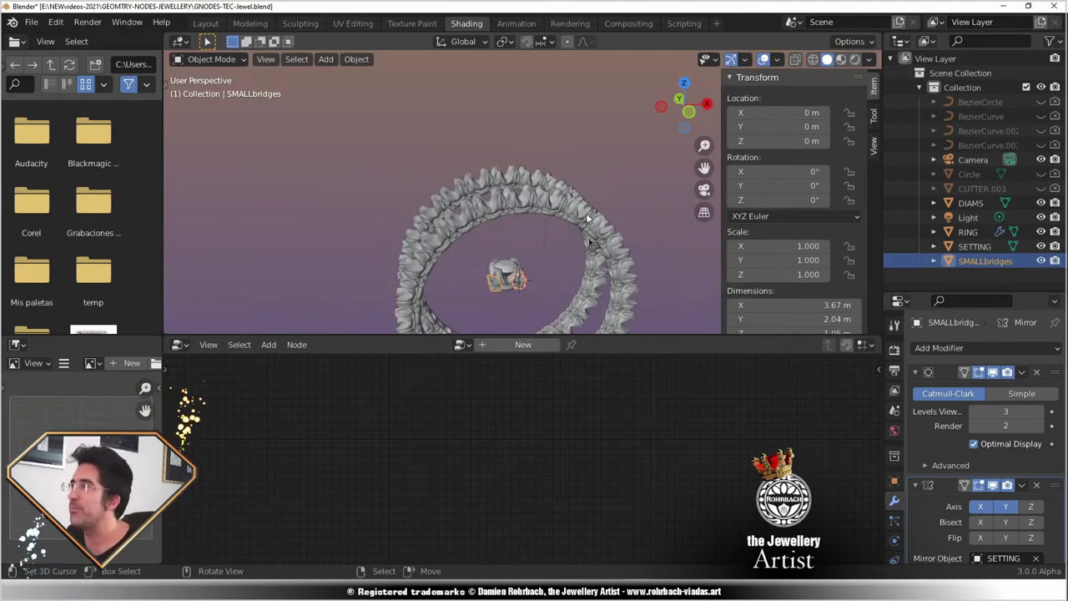
middle_drag(586, 212, 500, 191)
scroll(553, 274, up, 5)
scroll(516, 192, down, 2)
key(ctrl+s)
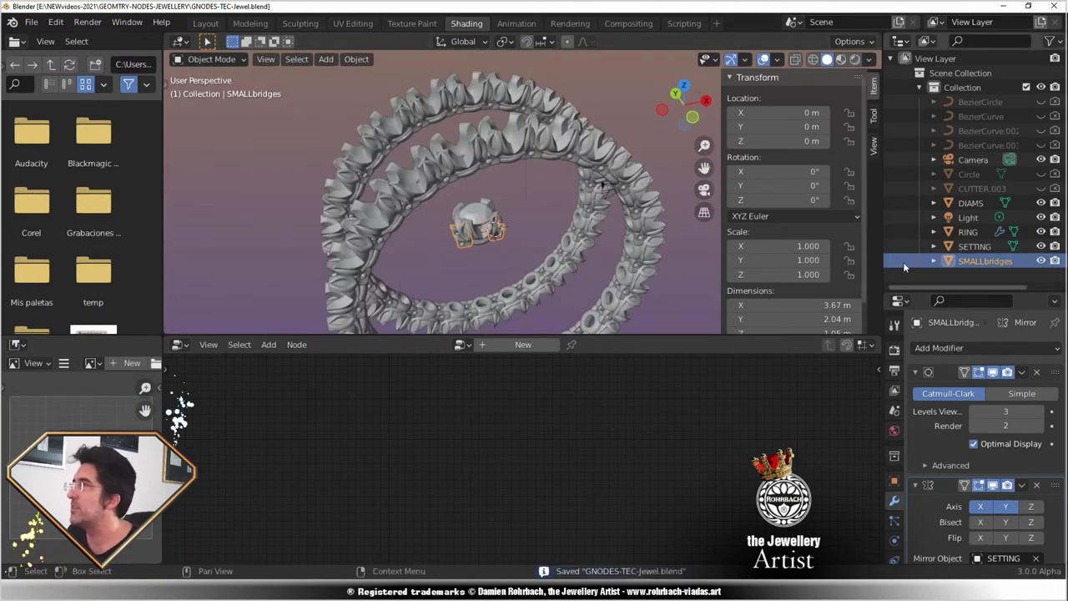
Step: Link RING's DIAMS Point Instance into Join Geometry and set the factor of its Align Rotation node to 1
click(967, 233)
middle_drag(504, 410, 508, 405)
drag(477, 368, 593, 498)
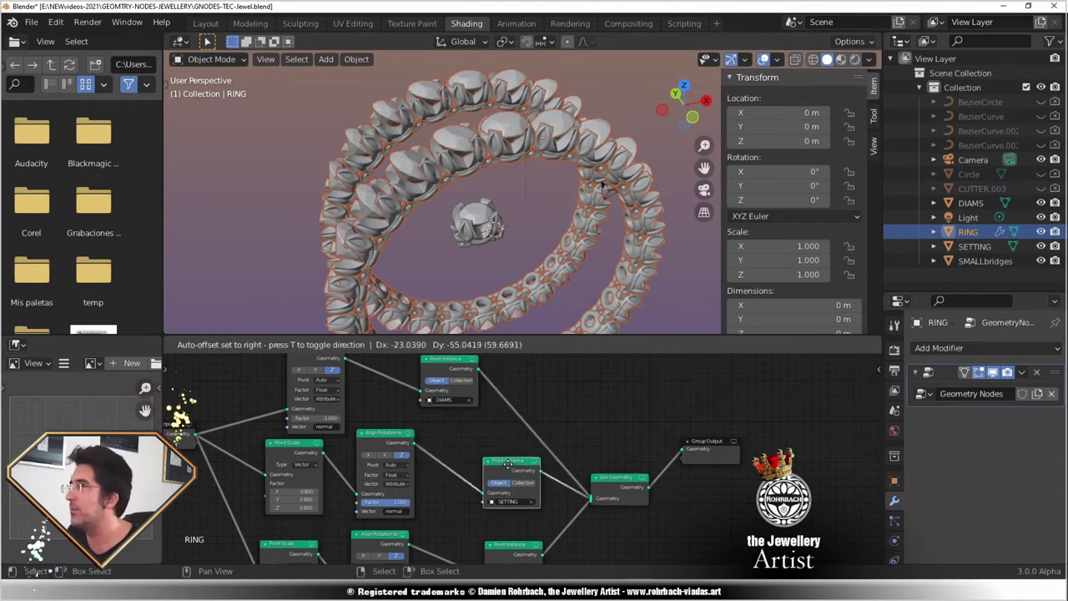
middle_drag(481, 449, 605, 409)
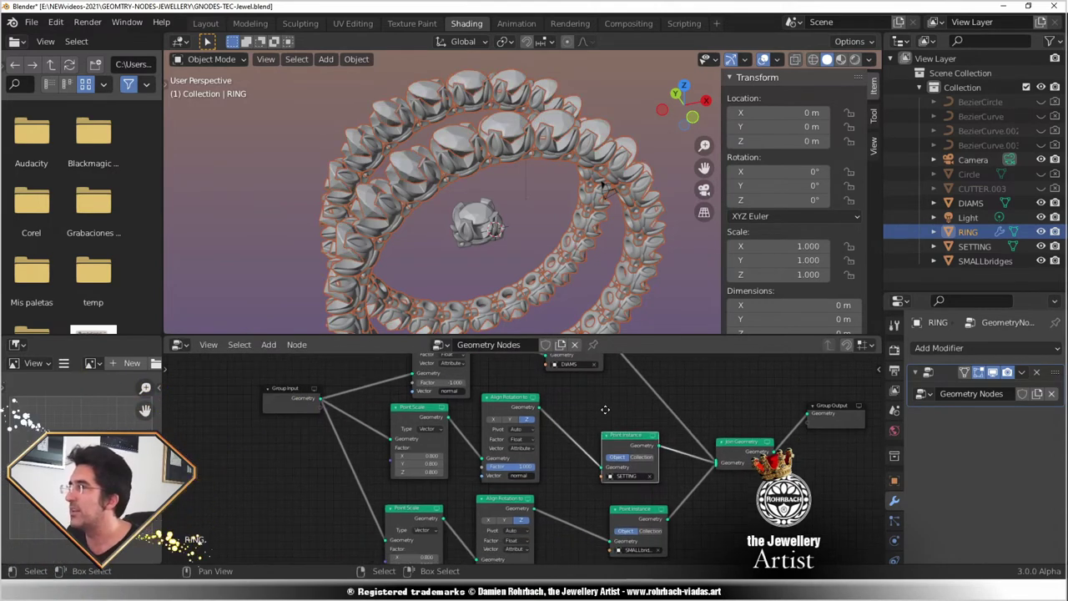
key(Return)
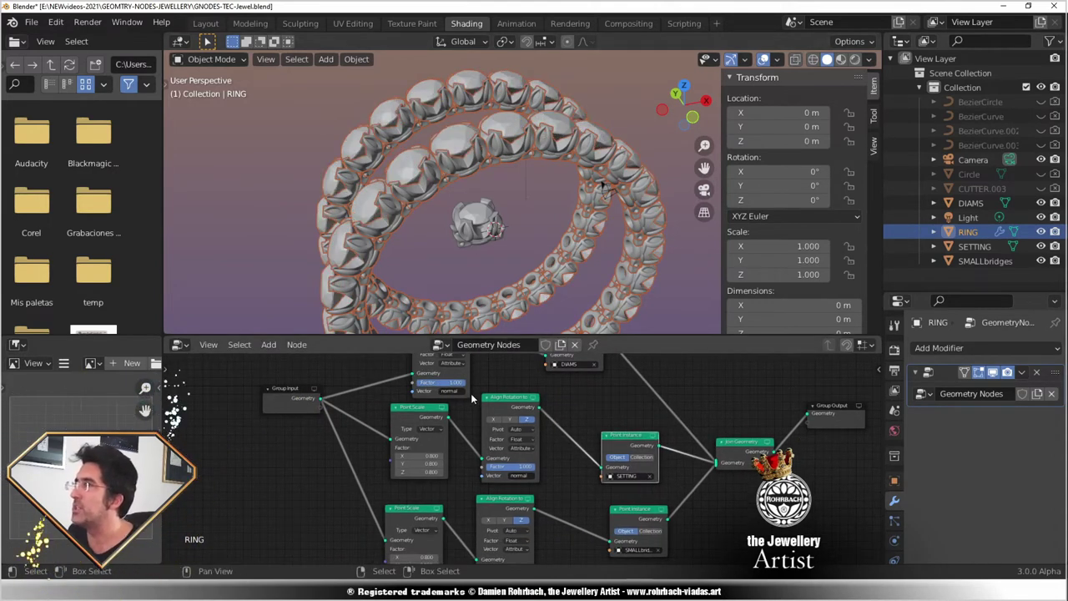
Step: Duplicate the Point Scale node, insert the copy between Group Input and the DIAMS Align Rotation node, and save the file
middle_drag(471, 393, 568, 424)
click(526, 479)
key(shift+d)
click(491, 419)
mouse_move(525, 471)
mouse_down()
mouse_move(531, 494)
mouse_move(525, 488)
mouse_up()
drag(401, 432, 391, 456)
drag(487, 377, 500, 405)
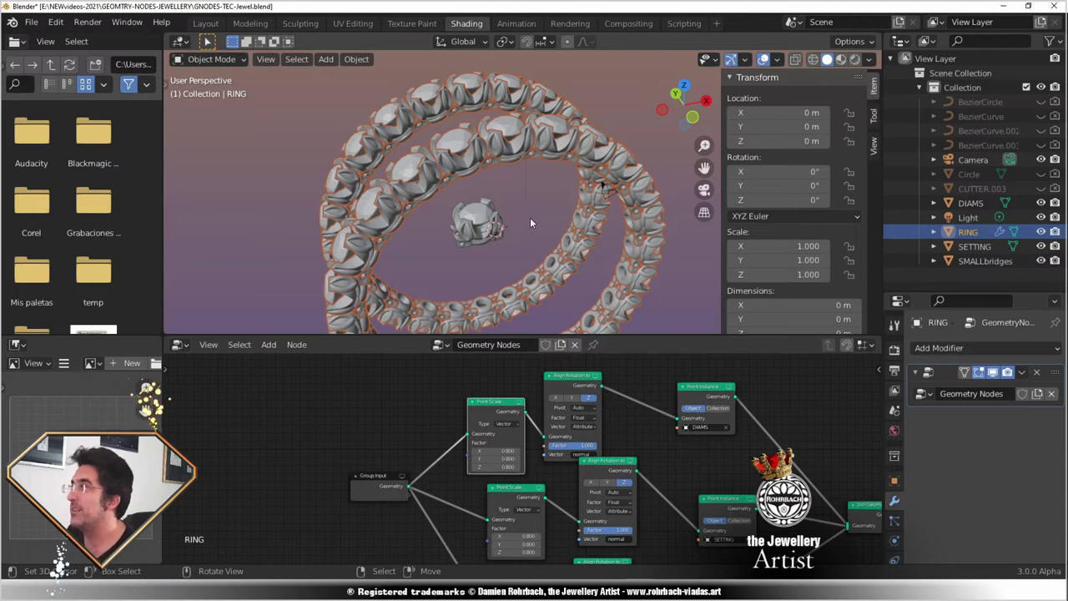
mouse_move(530, 218)
middle_down()
mouse_move(477, 229)
mouse_move(588, 246)
mouse_move(544, 233)
middle_up()
key(ctrl+s)
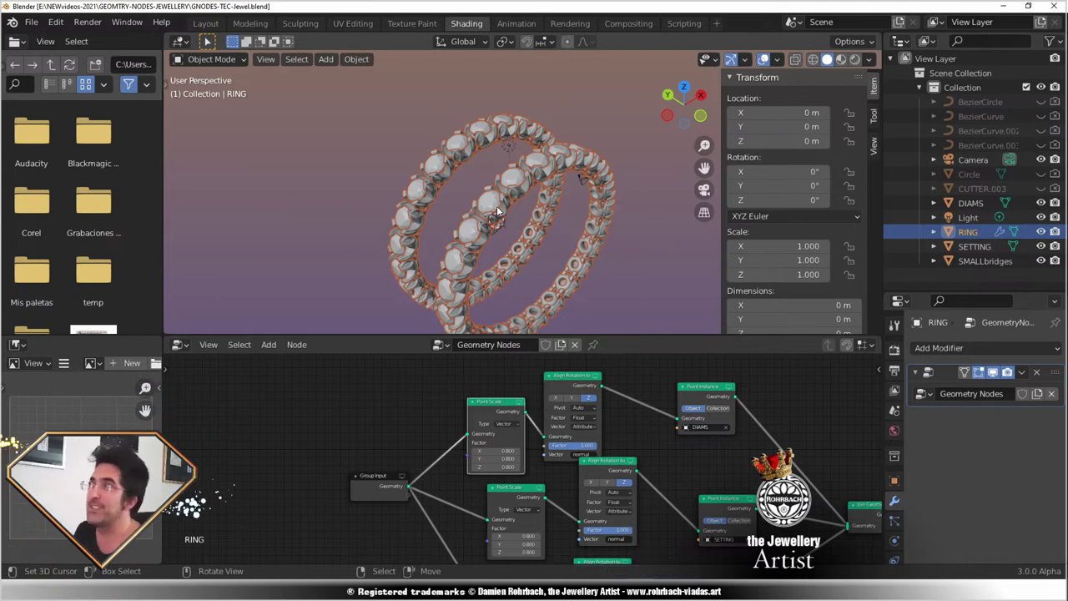
Step: Set the X and Y dimensions of the FINGER-size-5 circle to 17.3 m
scroll(544, 221, up, 2)
middle_drag(545, 221, 550, 191)
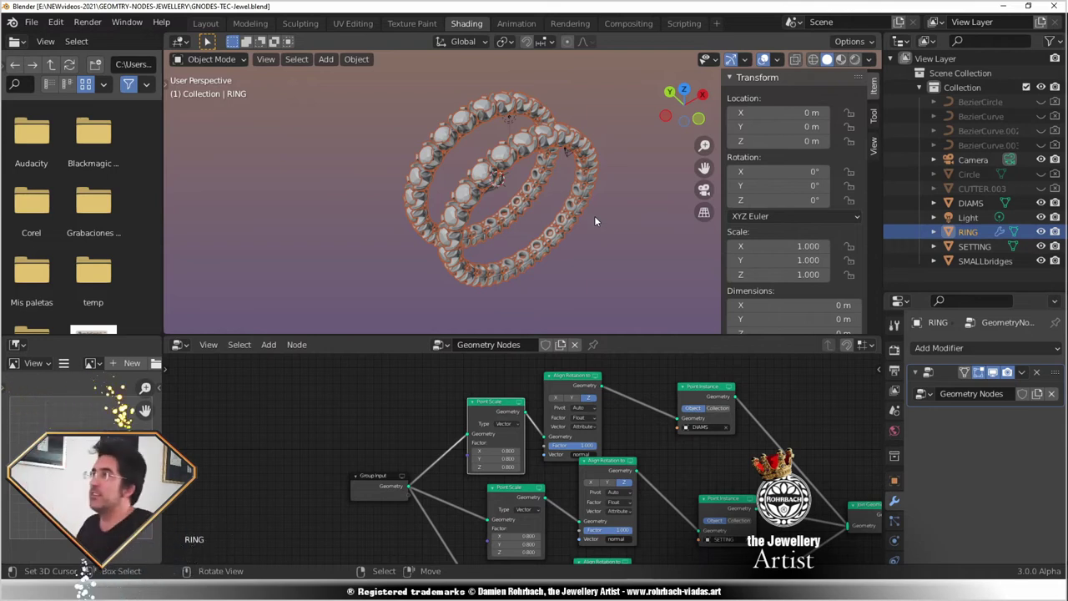
scroll(592, 226, up, 2)
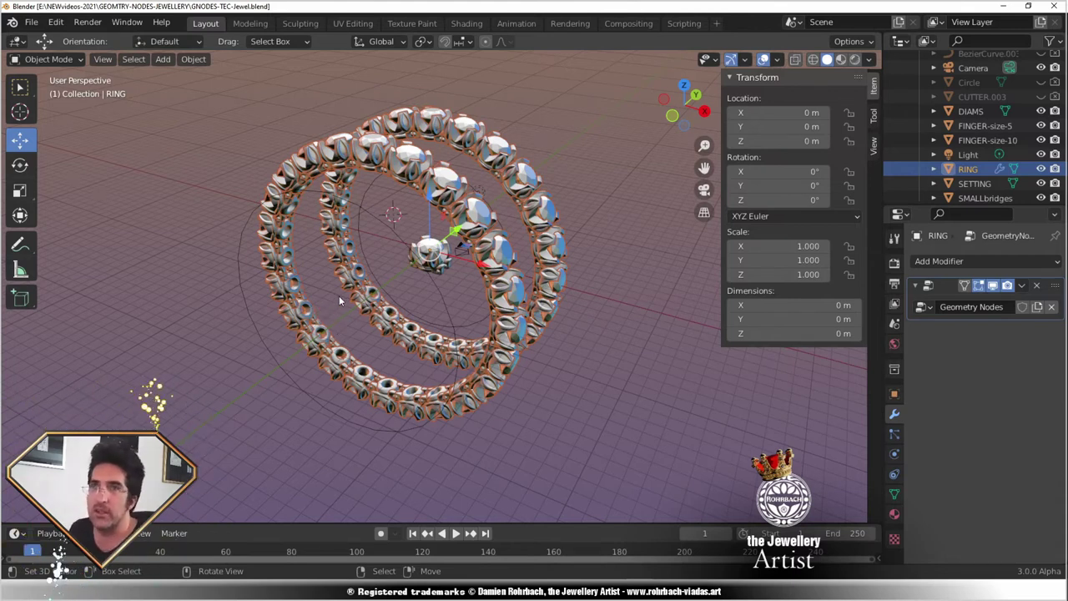
middle_drag(339, 295, 438, 177)
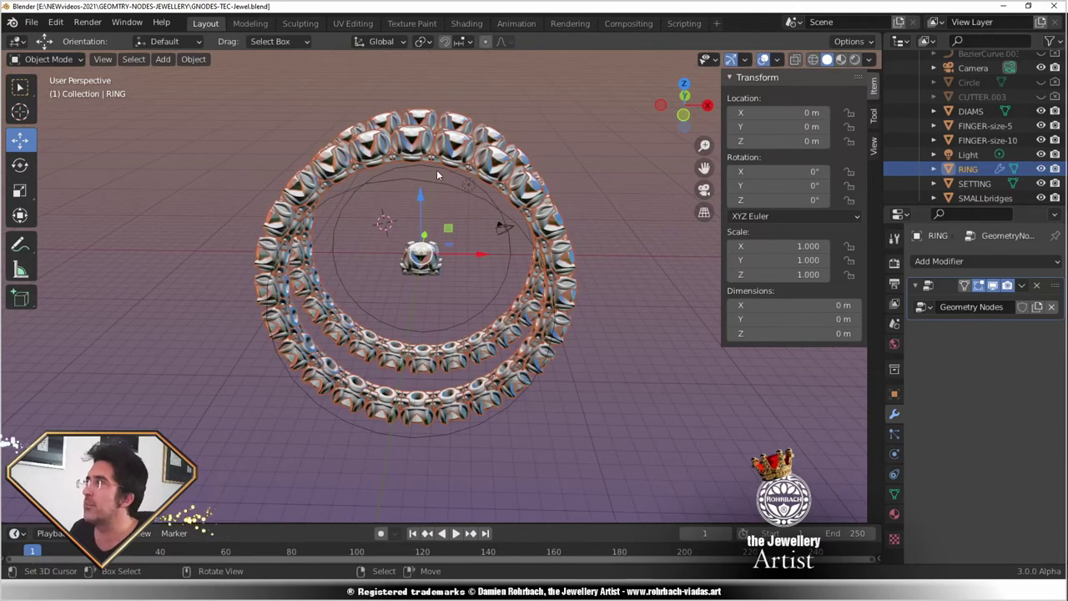
right_click(436, 170)
click(772, 308)
text(17.3)
key(Tab)
text(17.3)
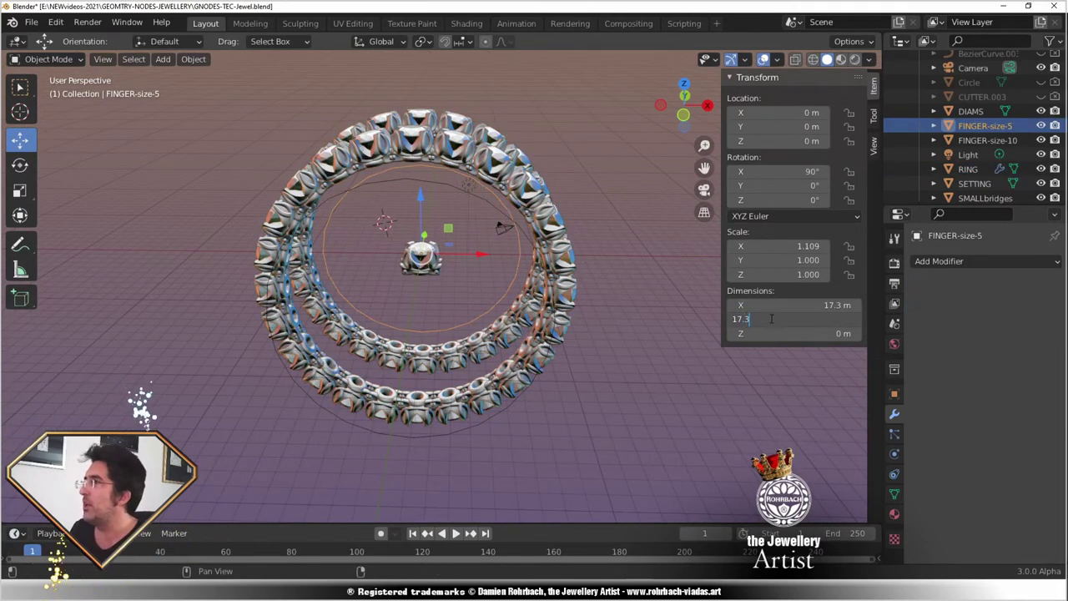
key(Return)
Step: Delete the FINGER-size-10 circle
middle_drag(530, 260, 517, 242)
right_click(429, 153)
key(Delete)
Step: Scale the RING mesh by about 0.91 in Edit Mode to fit around the finger circle, and save the file
right_click(530, 202)
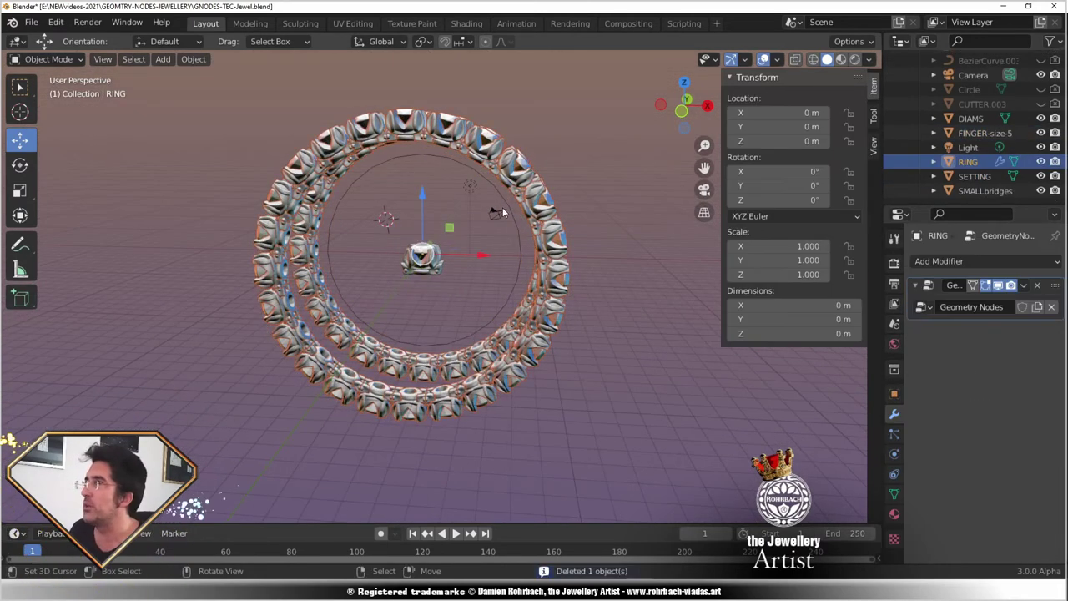
key(Tab)
key(KP_1)
scroll(568, 177, up, 2)
key(s)
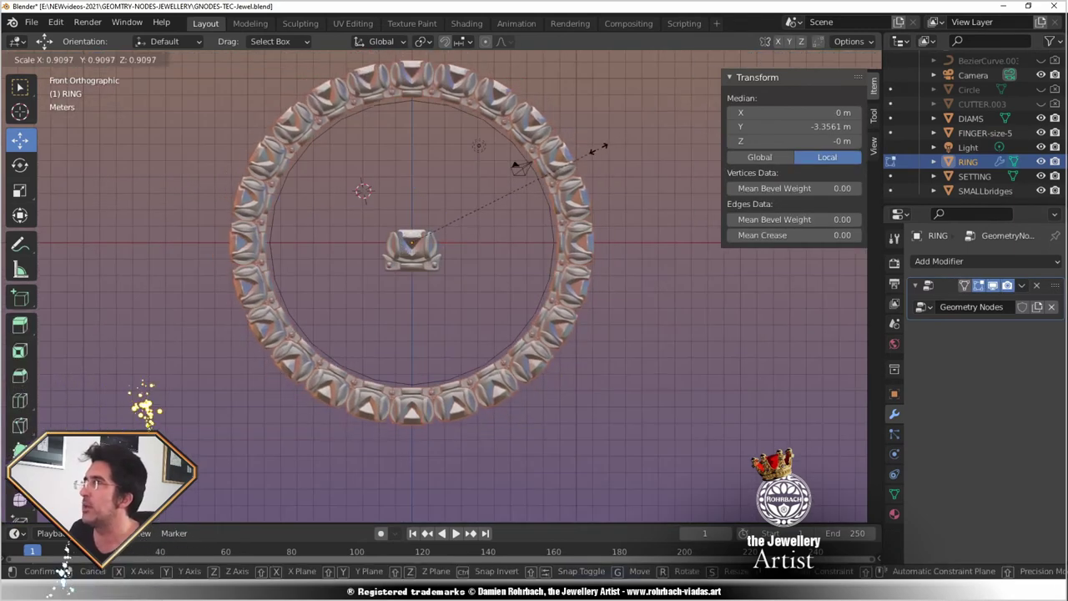
click(593, 150)
mouse_move(593, 150)
middle_down()
mouse_move(470, 267)
mouse_move(422, 240)
mouse_move(442, 198)
mouse_move(453, 214)
middle_up()
key(Tab)
key(ctrl+s)
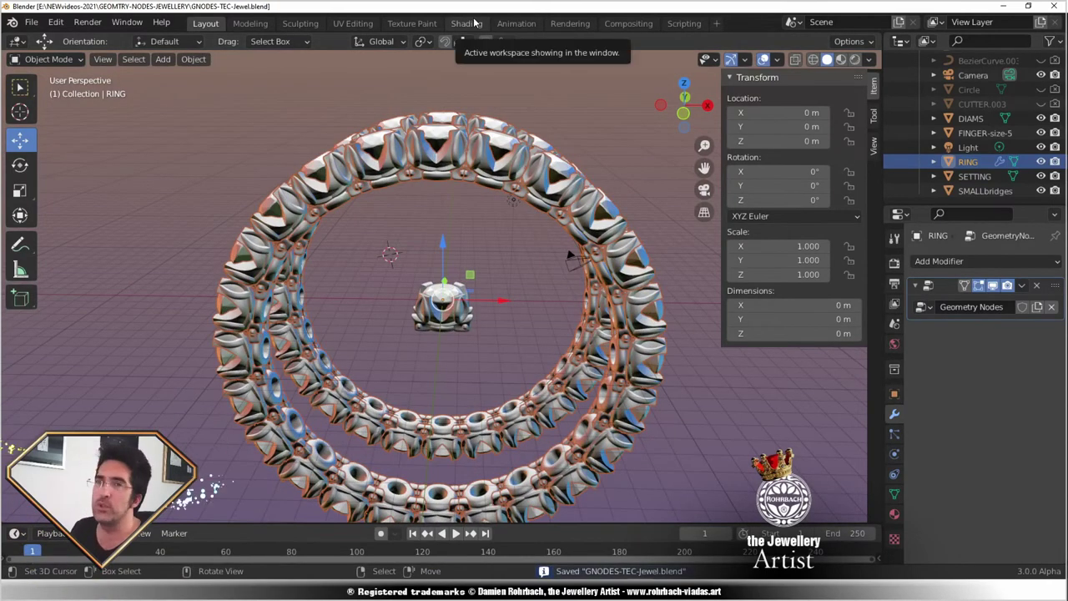
Step: Set the X, Y and Z factors of the DIAMS branch's Point Scale node to 0.85
click(467, 22)
scroll(359, 434, up, 6)
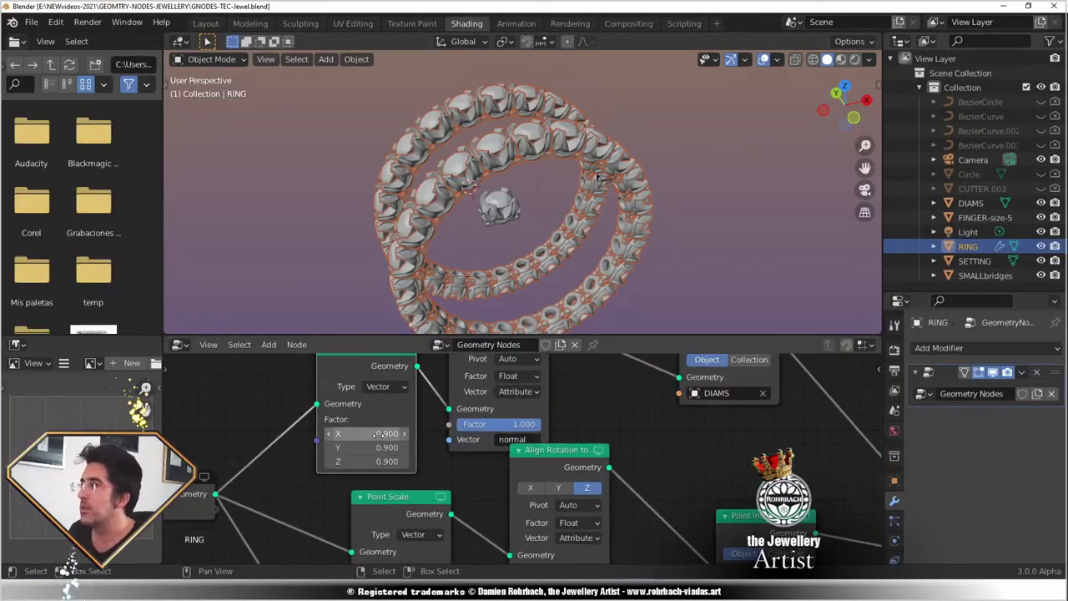
click(379, 434)
text(.85)
key(Tab)
text(.85)
key(Tab)
text(.85)
key(Return)
Step: Set the X, Y and Z factors of the SETTING branch's Point Scale node to 0.85
middle_drag(467, 499, 451, 402)
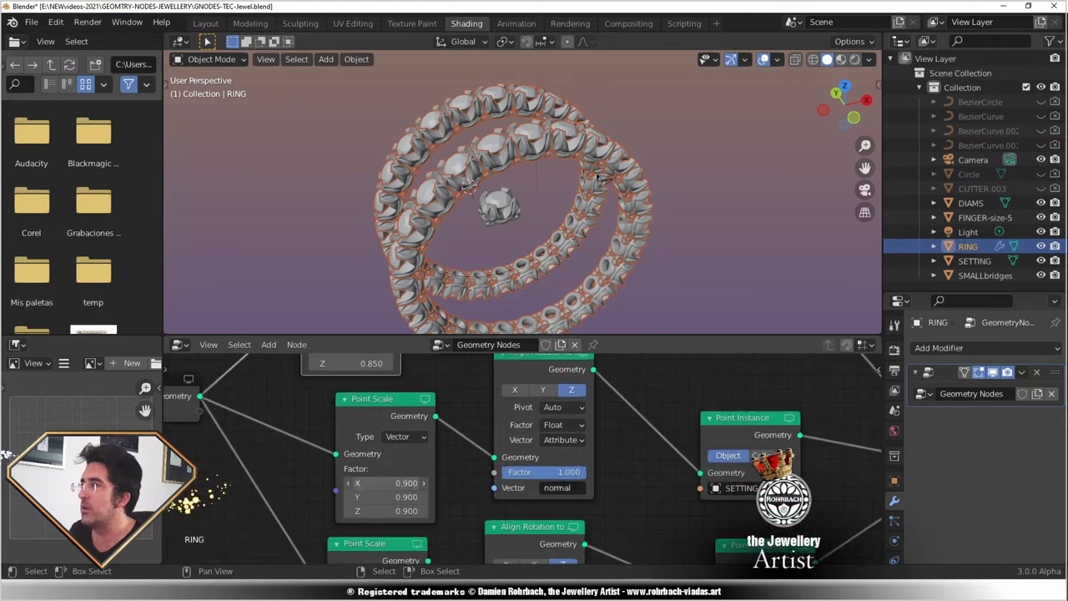
click(384, 483)
text(.85)
key(Tab)
text(.85)
key(Tab)
text(.85)
key(Return)
Step: Set the X, Y and Z factors of the SMALLbridges branch's Point Scale node to 0.85 and save the file
middle_drag(460, 462, 452, 300)
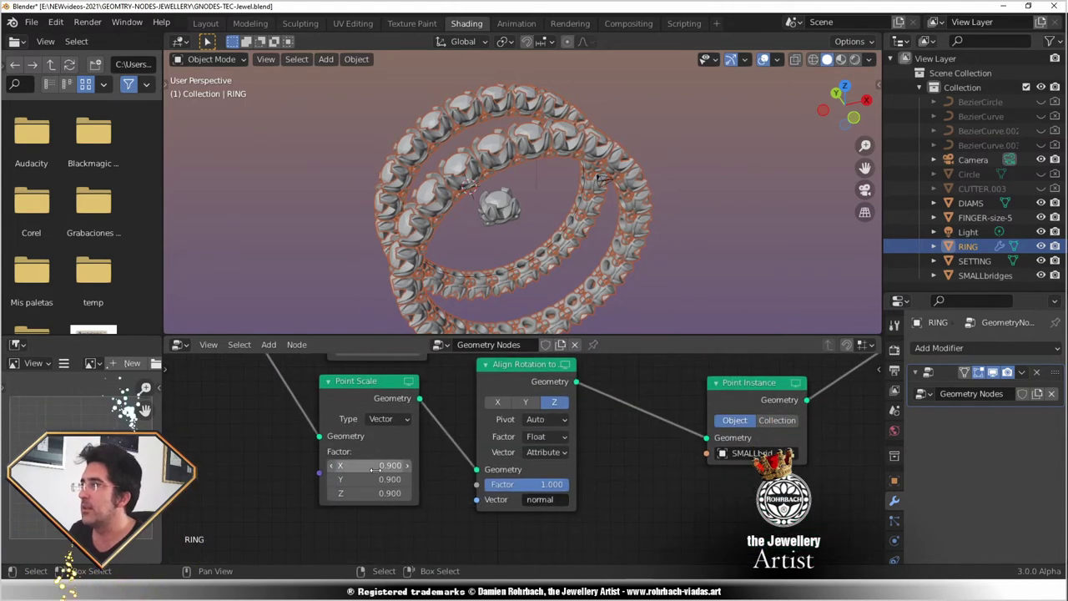
click(375, 469)
text(.85)
key(Tab)
text(.85)
key(Tab)
text(.85)
key(Return)
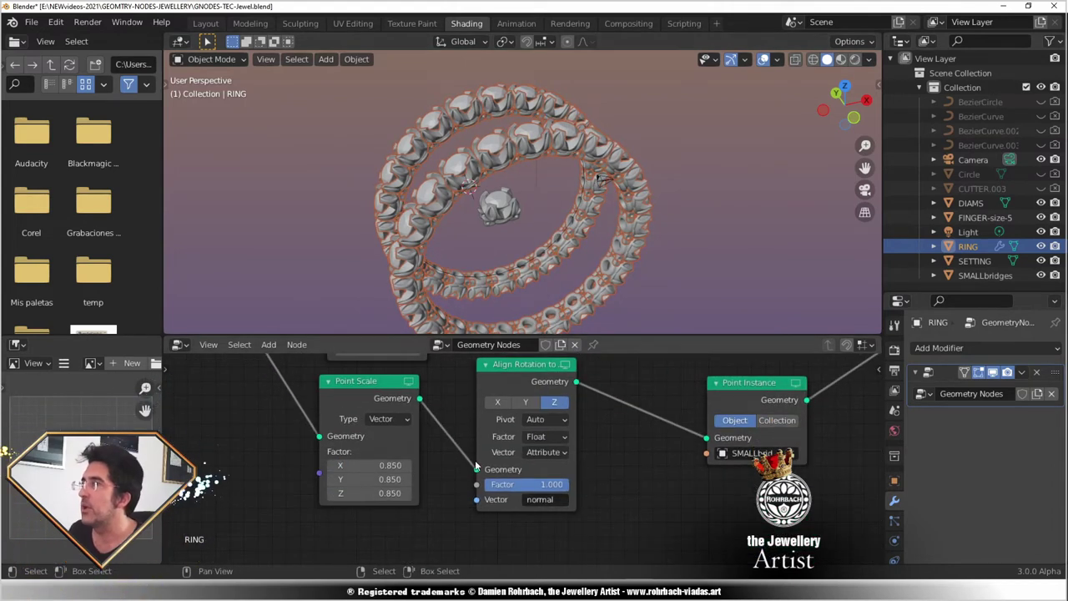
key(ctrl+s)
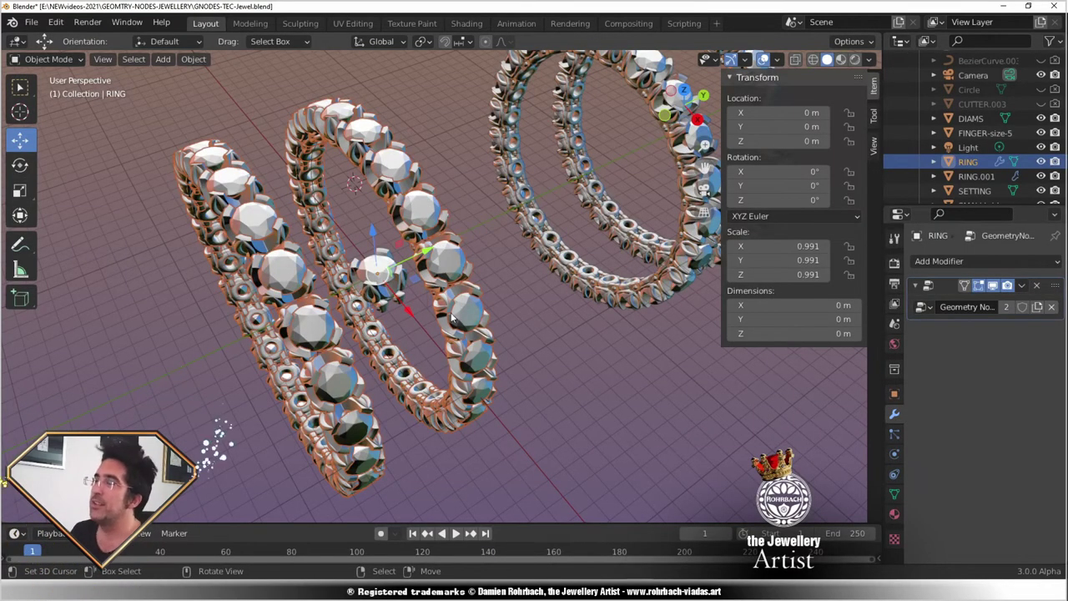
Step: Rename the RING object's geometry node tree to FORstl and save the file
middle_drag(463, 272, 567, 246)
scroll(569, 246, down, 1)
scroll(532, 261, up, 1)
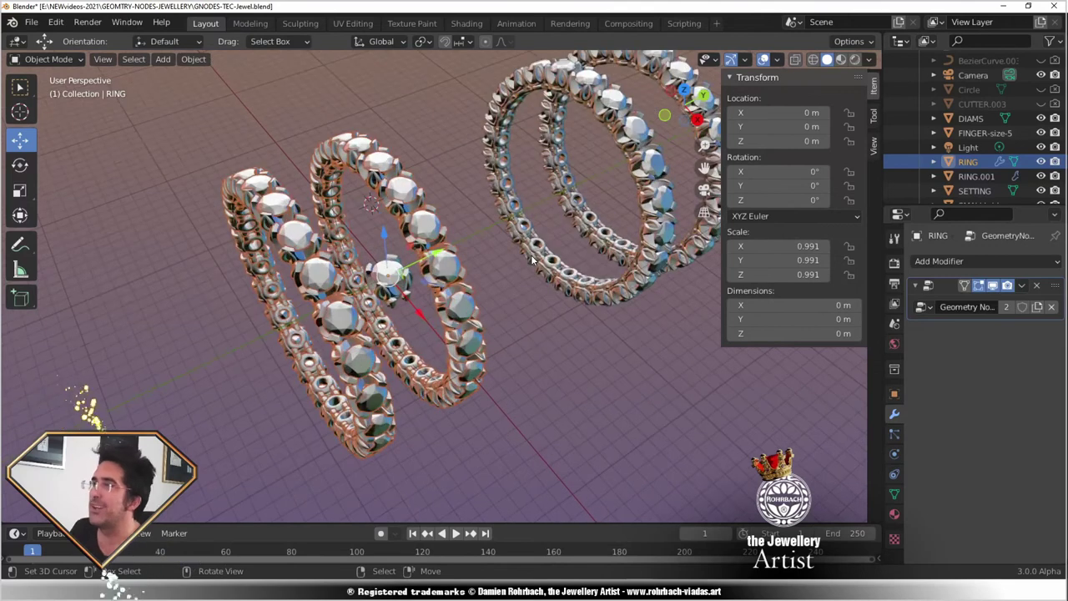
click(466, 22)
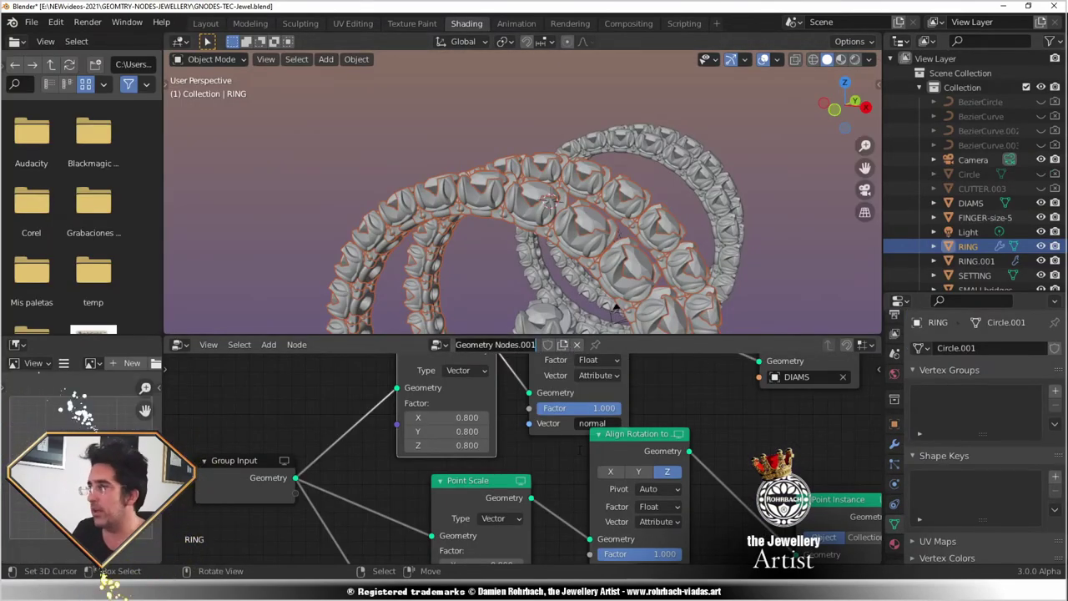
double_click(495, 345)
text(FORstl)
key(Return)
key(ctrl+s)
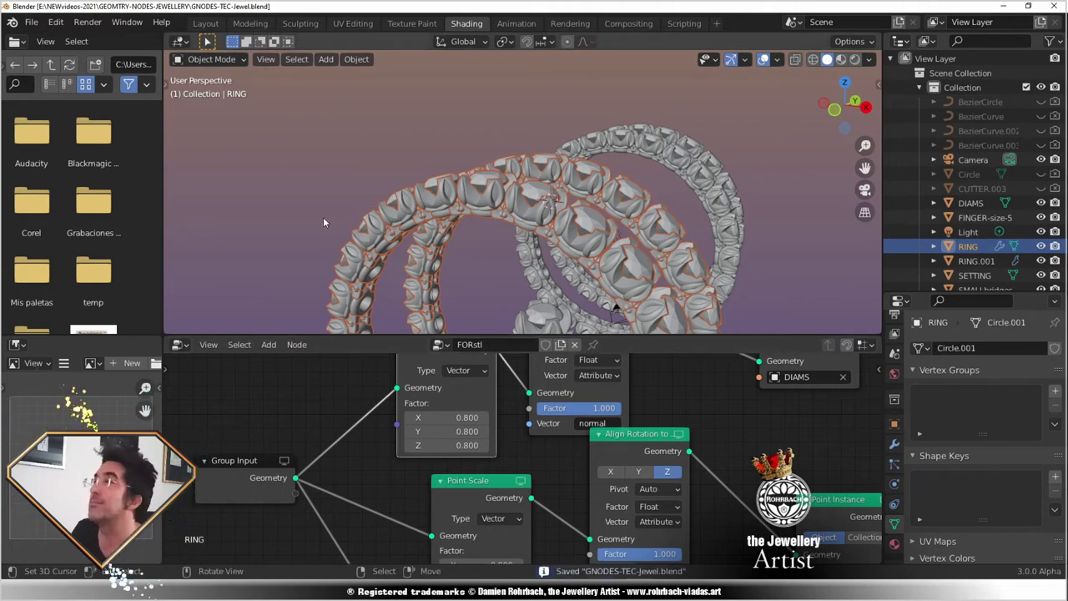
Step: Unlink the DIAMS Point Instance from Join Geometry in the FORstl tree and compare RING with RING.001
middle_drag(824, 410, 510, 386)
middle_drag(707, 498, 680, 492)
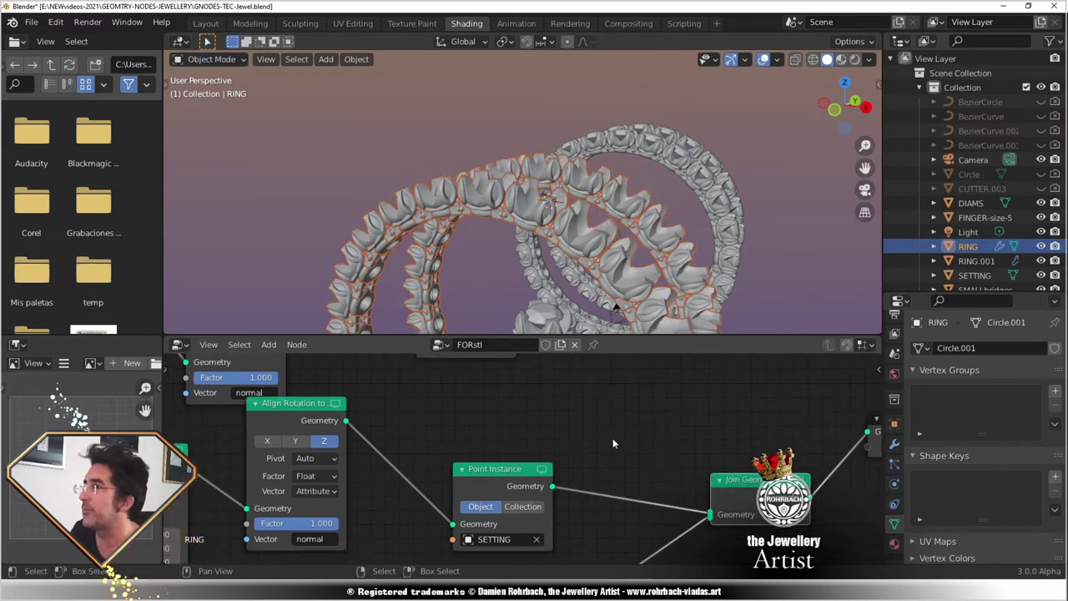
middle_drag(575, 275, 581, 193)
click(626, 194)
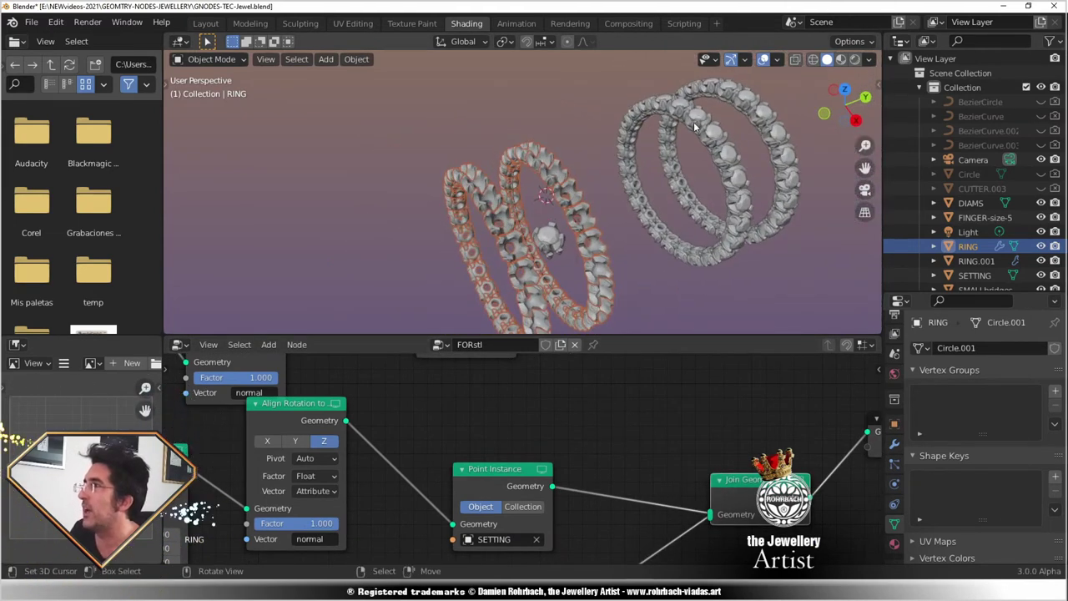
click(569, 173)
mouse_move(569, 173)
middle_down()
mouse_move(571, 219)
mouse_move(601, 213)
middle_up()
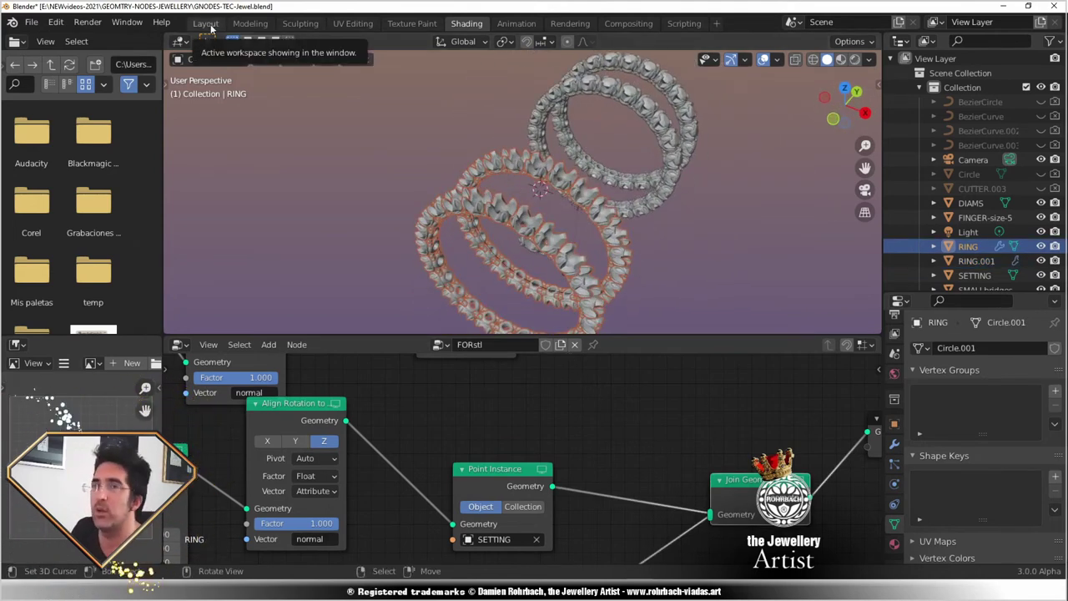
Step: Return to the Layout workspace, apply the FORstl geometry nodes modifier on RING, and save the file
click(205, 23)
key(ctrl+s)
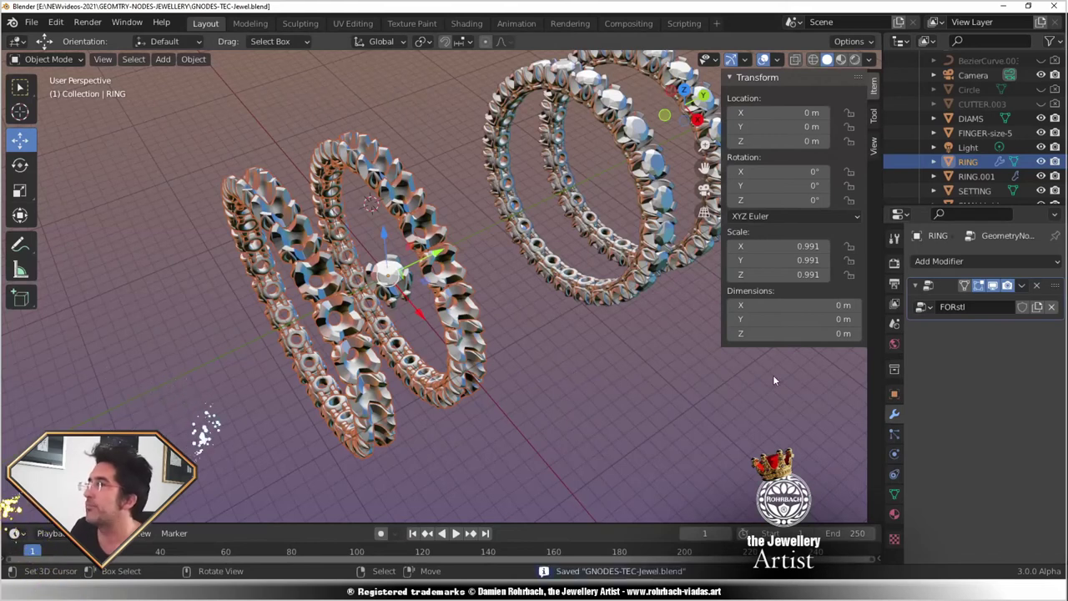
click(1021, 286)
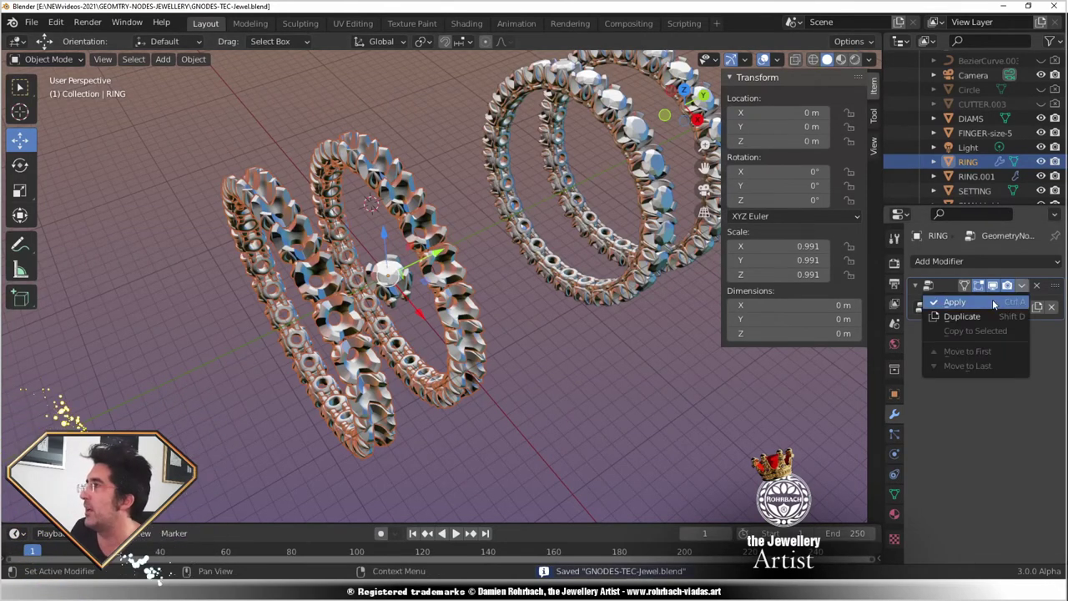
key(ctrl+a)
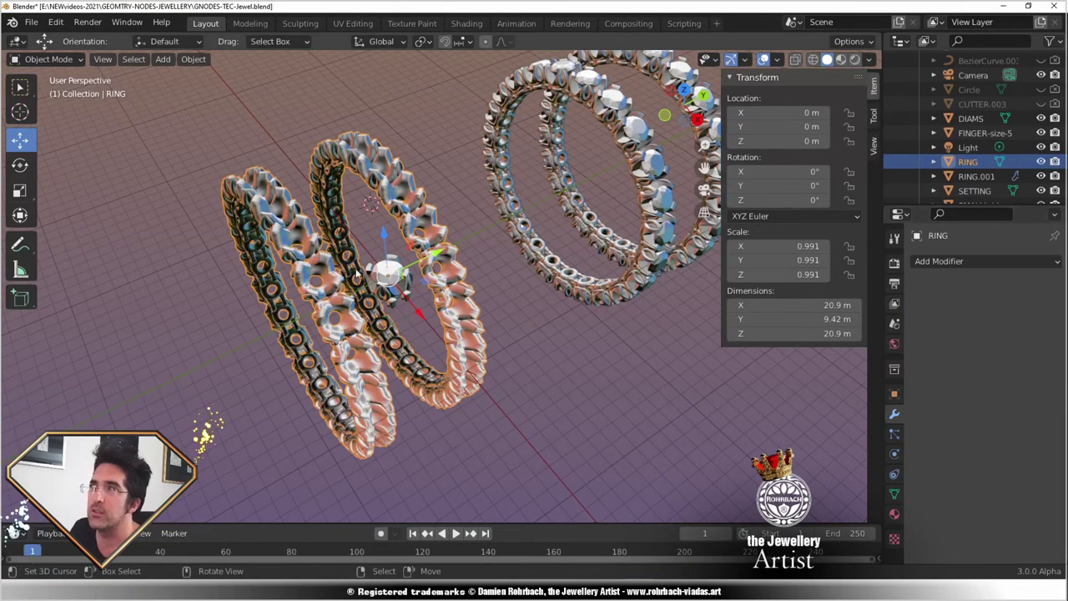
middle_drag(360, 271, 386, 250)
scroll(387, 251, up, 3)
middle_drag(484, 230, 516, 219)
key(ctrl+s)
scroll(520, 228, down, 3)
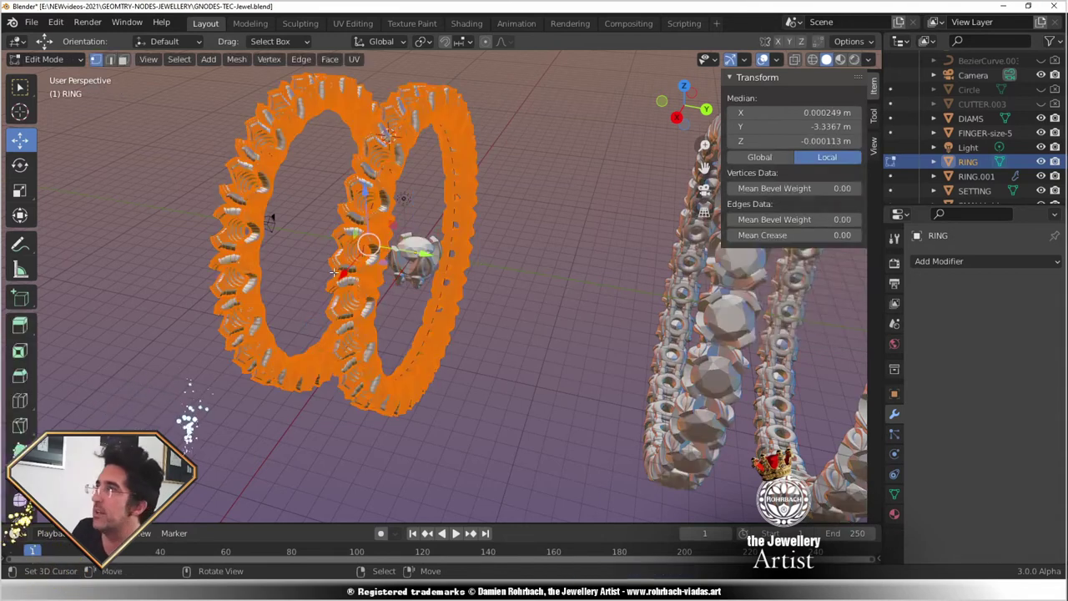
Step: Delete all vertices of the lower of the two bands in RING's mesh in top view and return to Object Mode
middle_drag(382, 304, 456, 344)
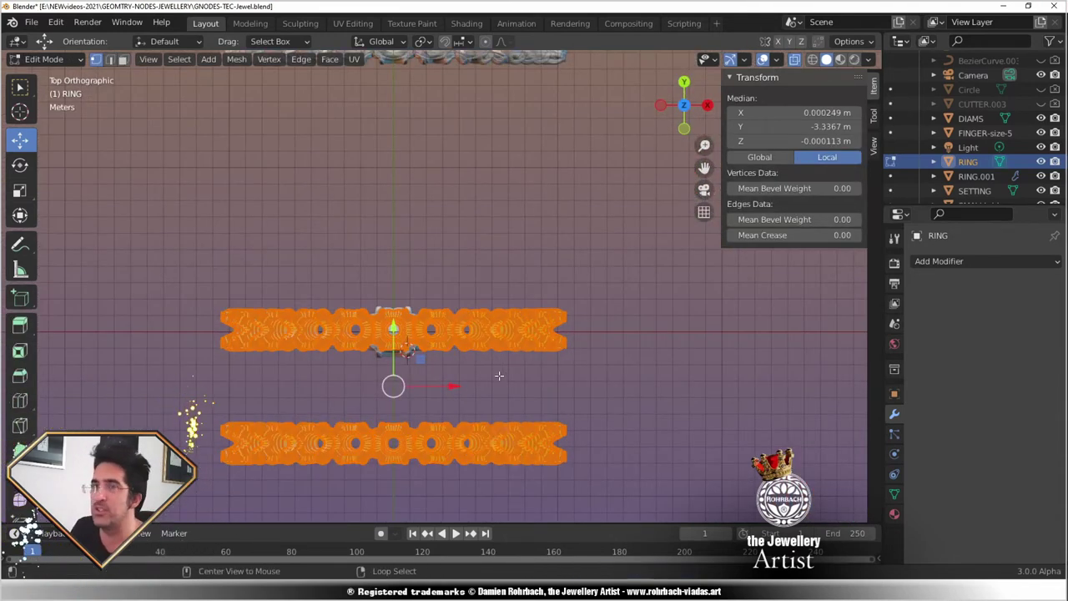
key(alt+a)
shift+middle_drag(484, 340, 490, 231)
drag(190, 286, 608, 383)
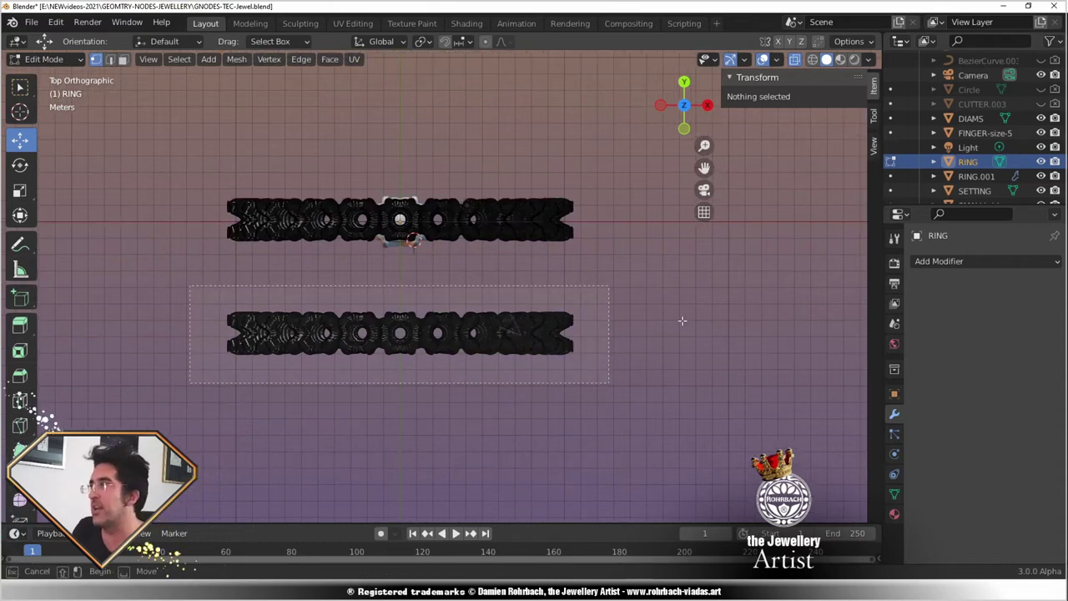
drag(682, 320, 681, 320)
key(x)
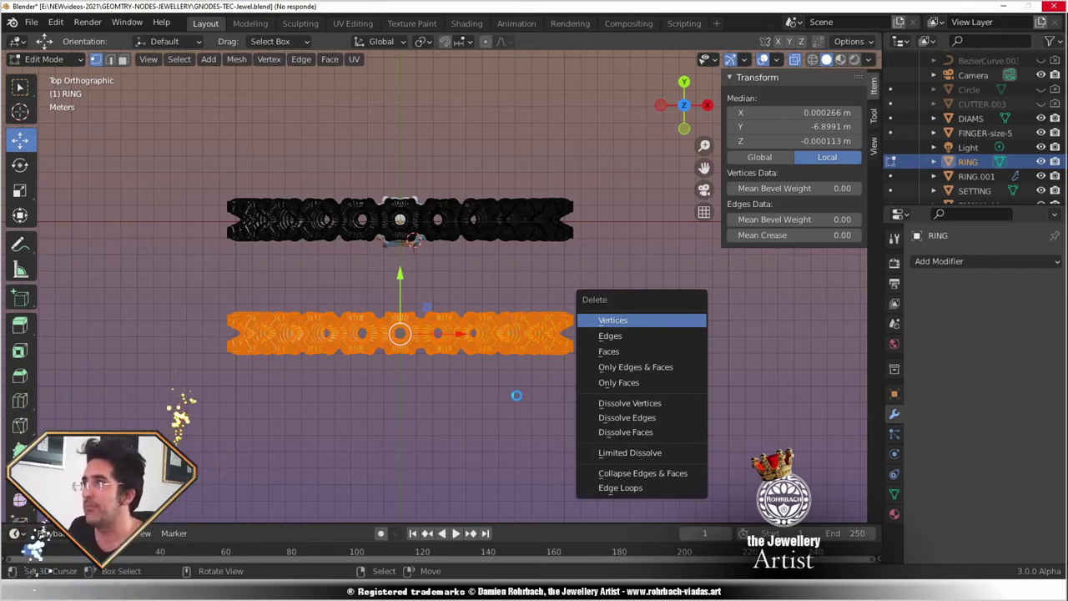
key(Return)
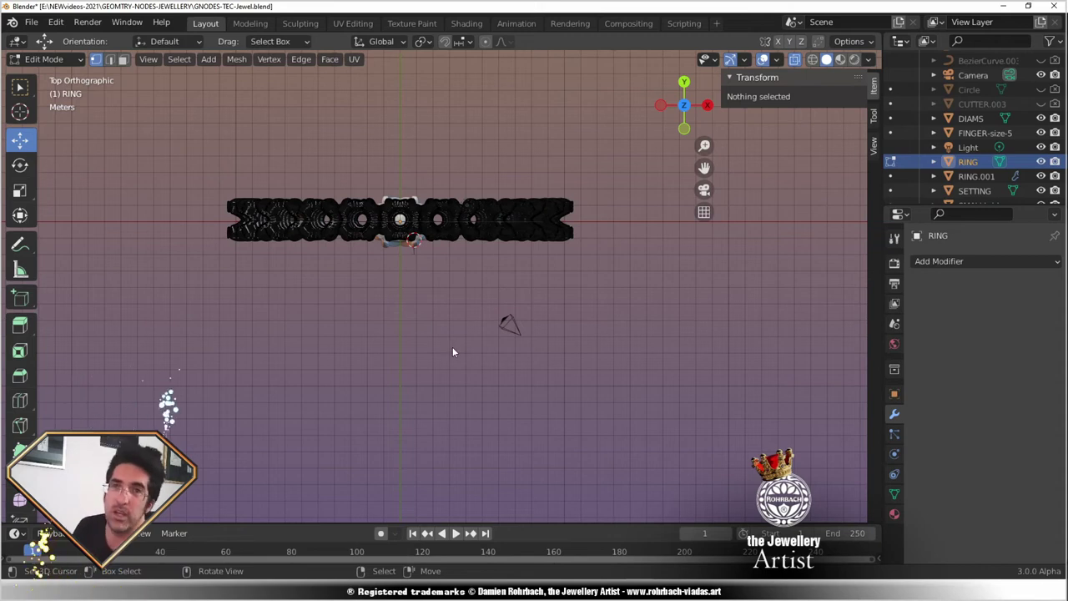
key(Tab)
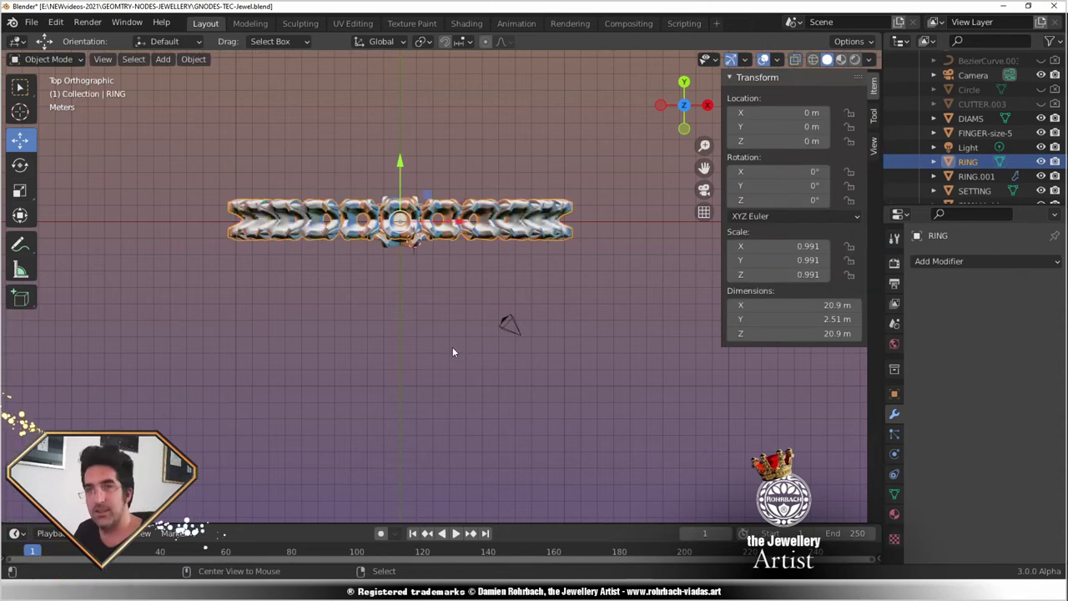
Step: Enable Auto Smooth at 30° on the RING mesh's normals and save the file
middle_drag(429, 422, 538, 283)
scroll(547, 255, up, 4)
click(894, 494)
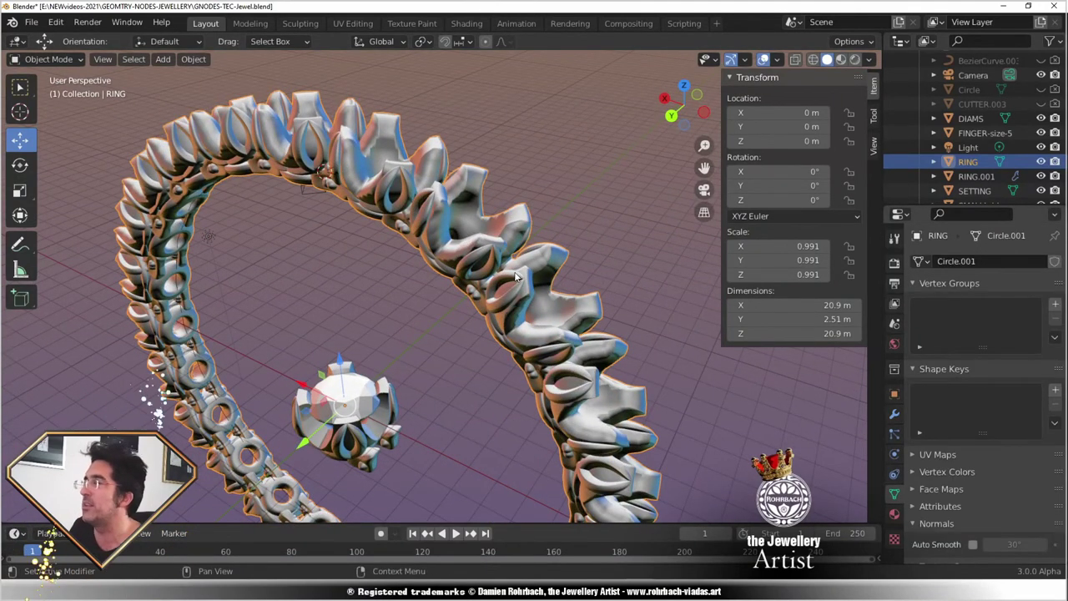
click(973, 544)
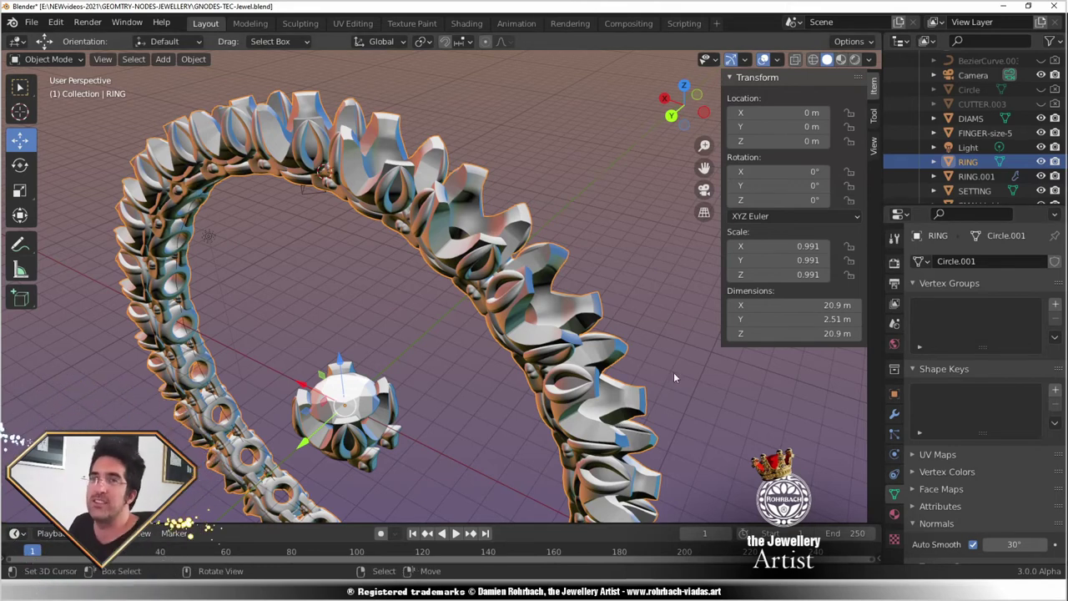
middle_drag(484, 347, 380, 310)
key(ctrl+s)
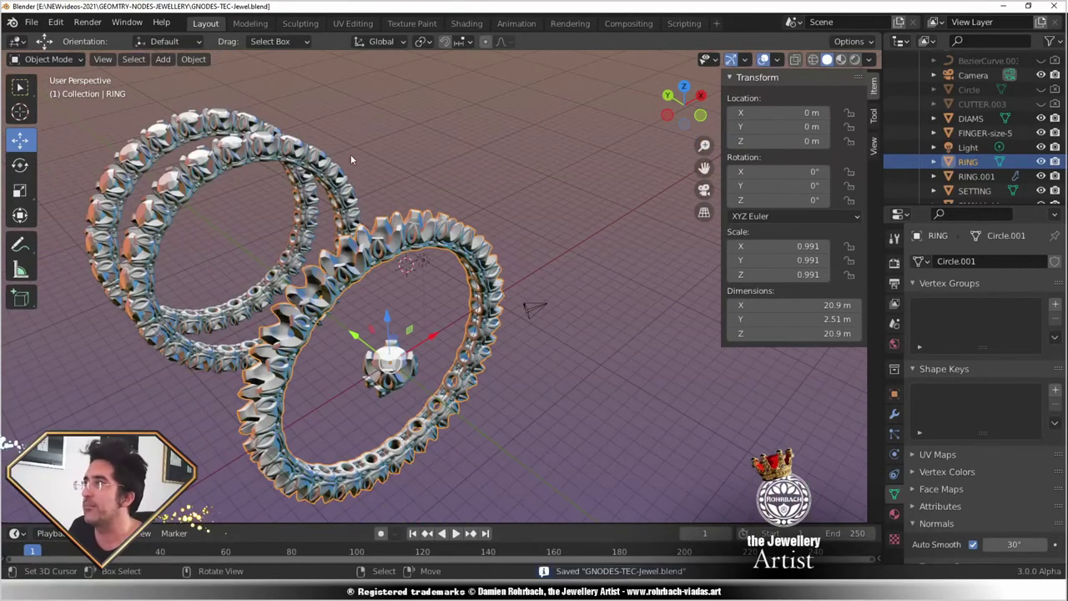
Step: Export only the selected RING as GNODES-TEC-Jewel.stl into the GEOMTRY-NODES-JEWELLERY folder
click(31, 21)
mouse_move(117, 230)
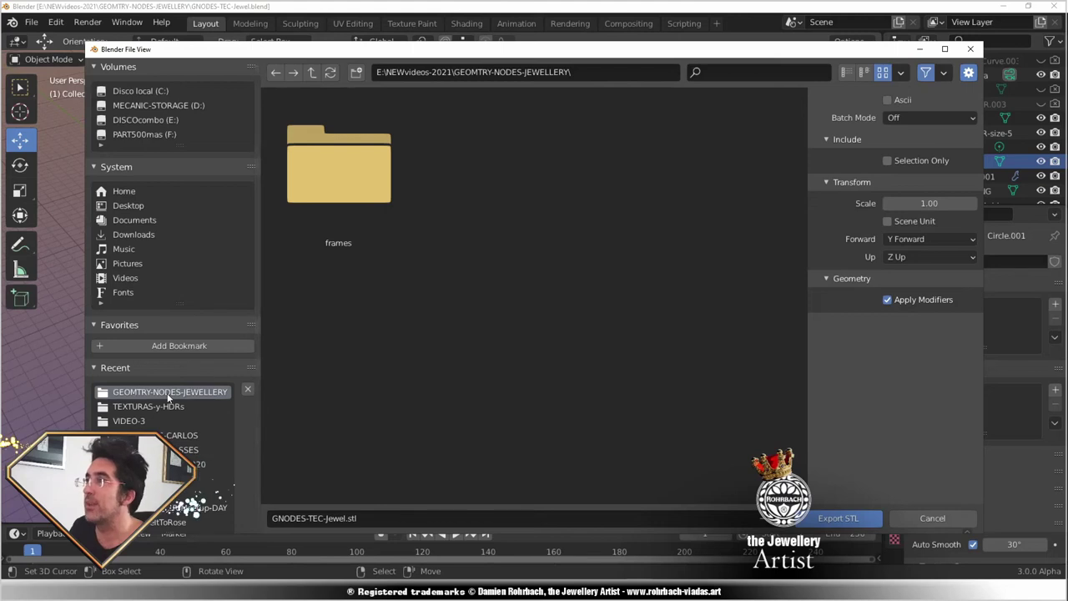
click(889, 159)
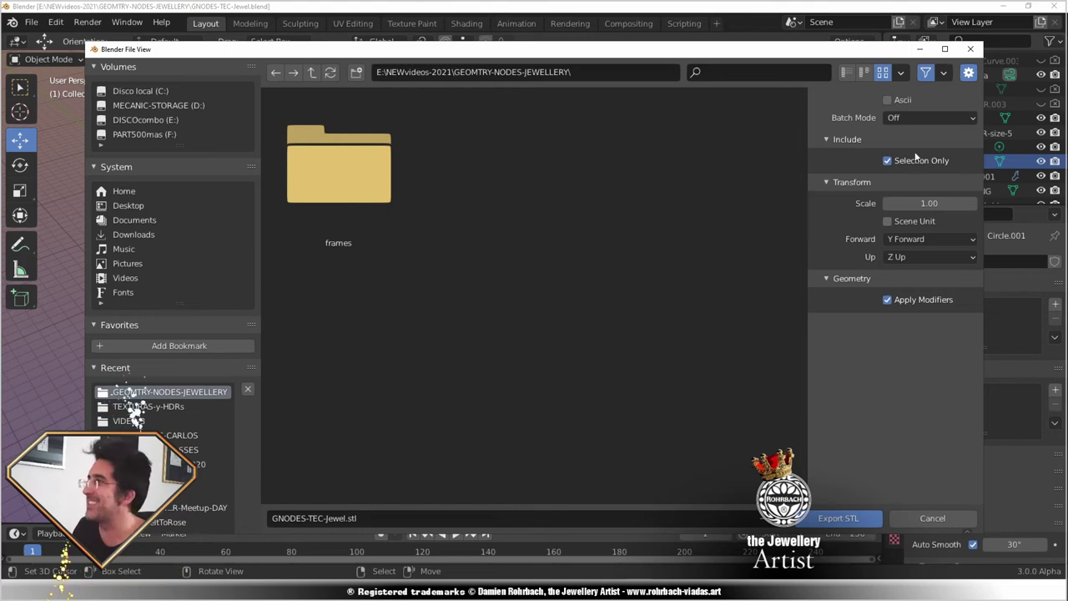
click(843, 517)
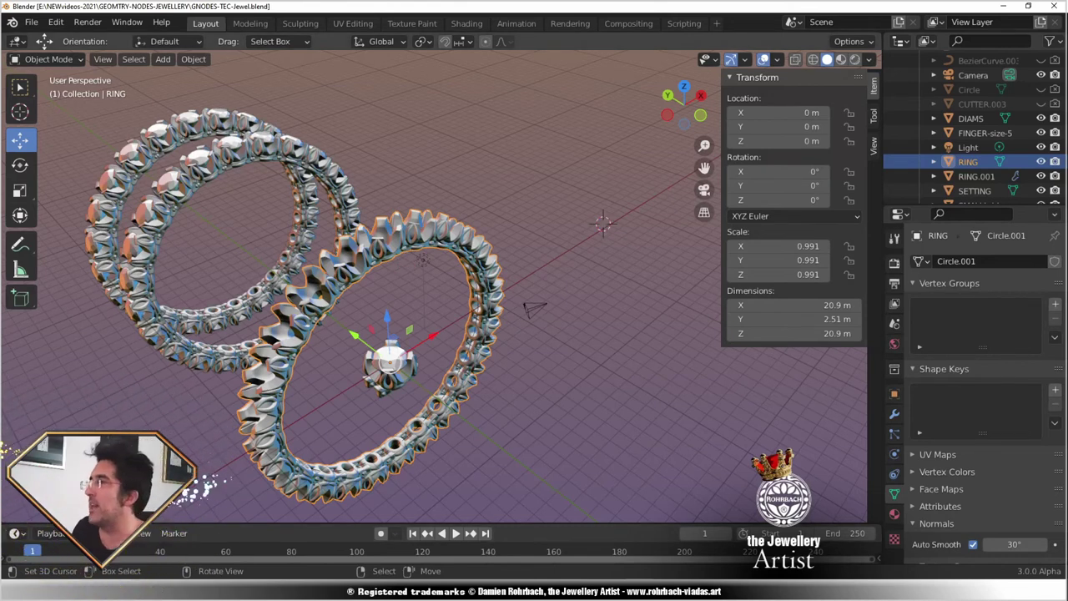
Step: Add a Decimate modifier to RING and set its collapse ratio to 0.15
click(893, 413)
click(984, 261)
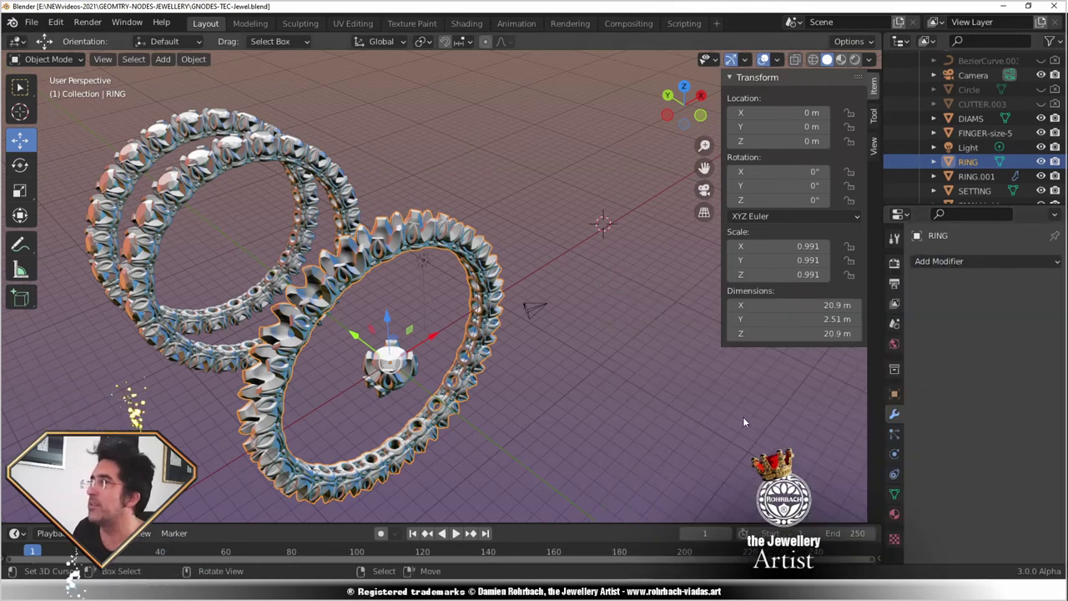
click(993, 262)
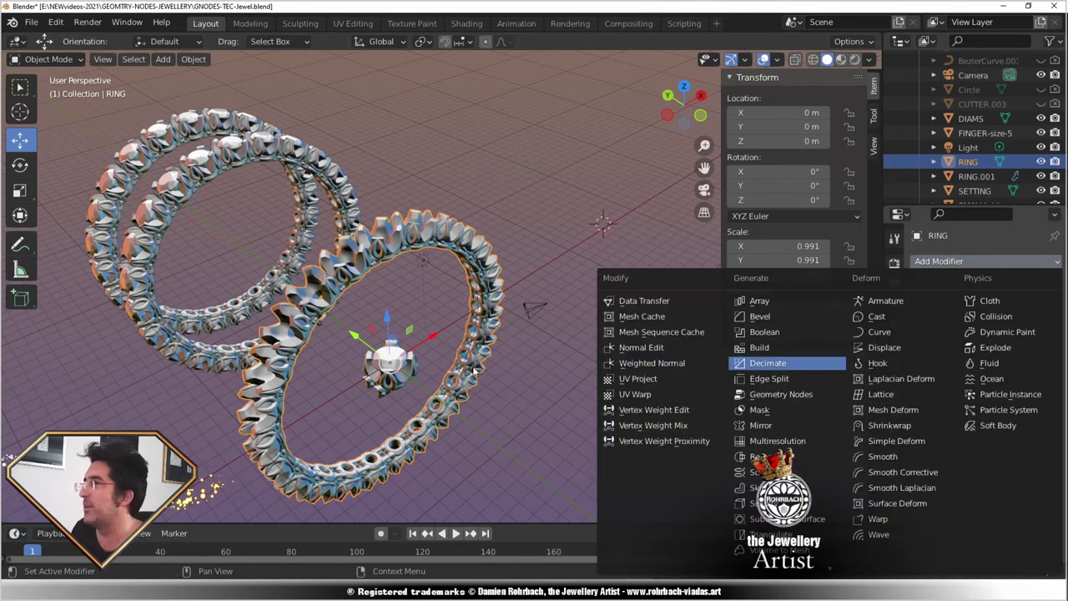
click(768, 362)
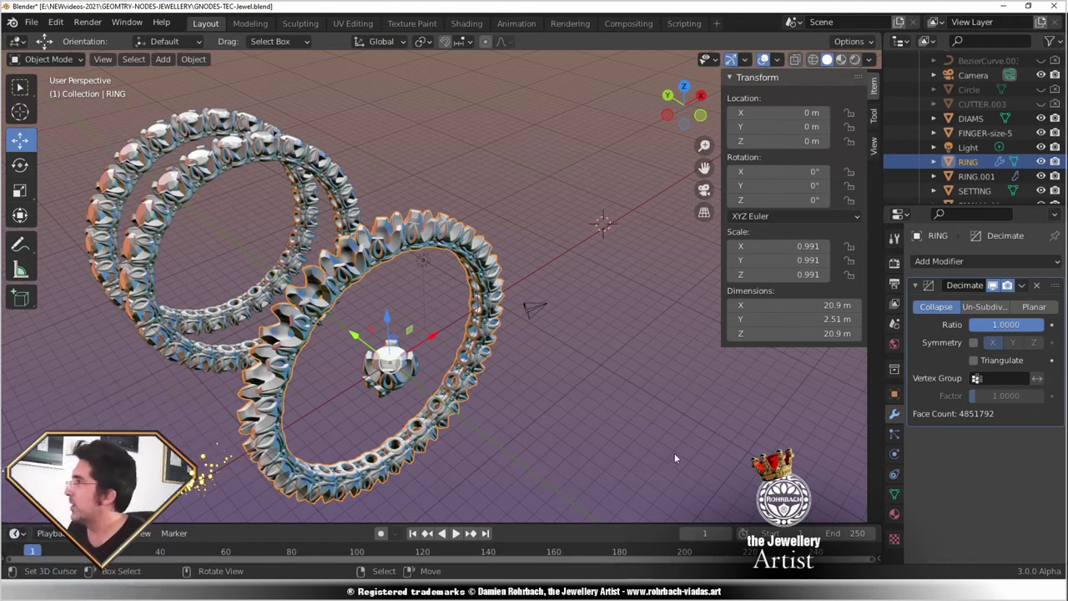
click(1004, 327)
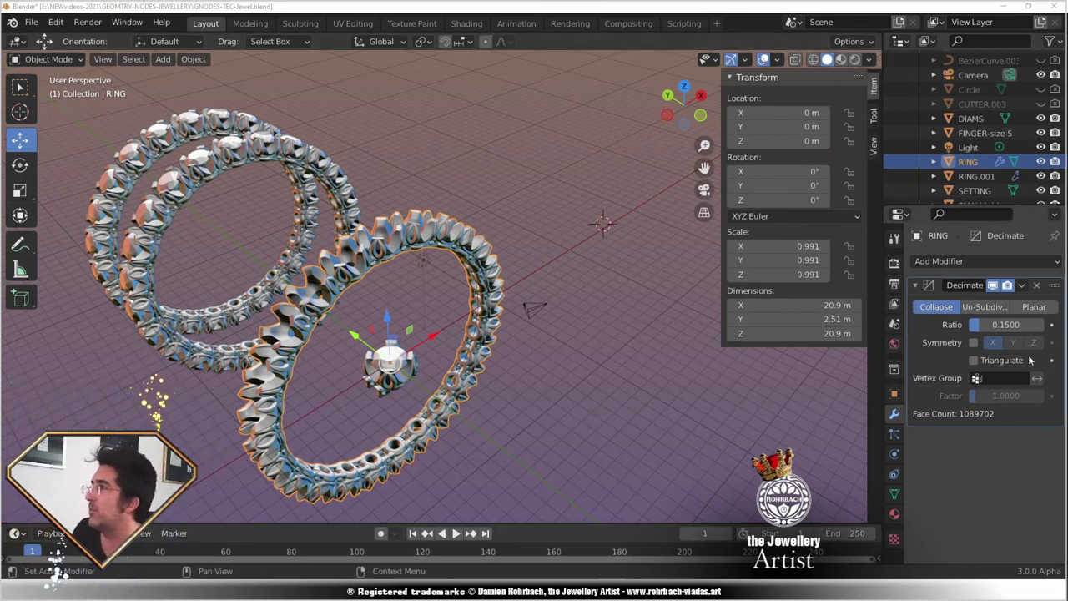
Step: Open the STL export settings for the decimated RING, check the Selection Only and Apply Modifiers options, and close them
middle_drag(552, 234, 583, 237)
click(31, 21)
mouse_move(93, 229)
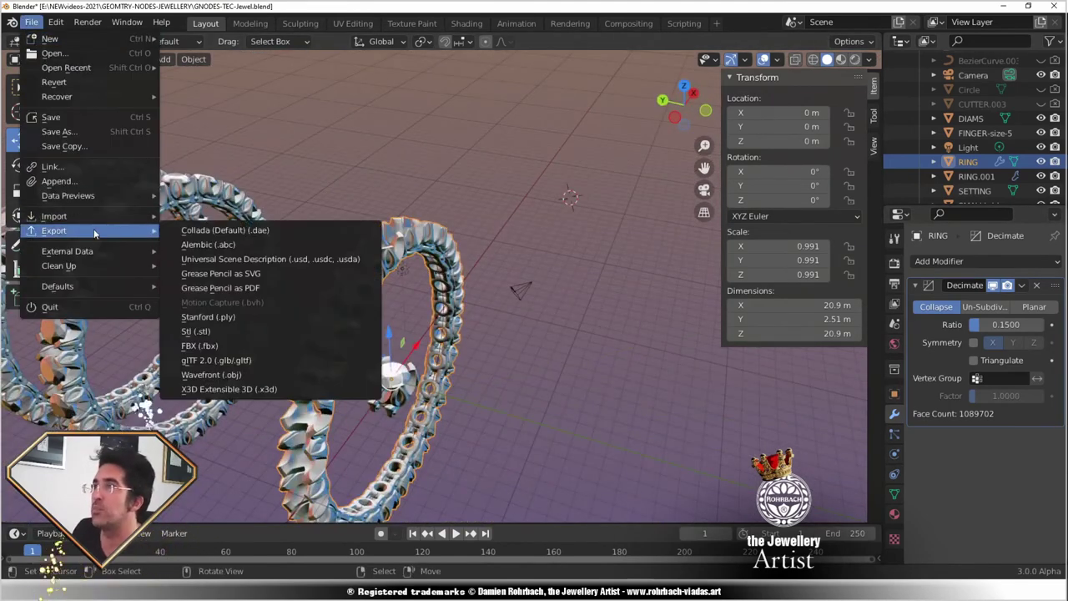
click(200, 333)
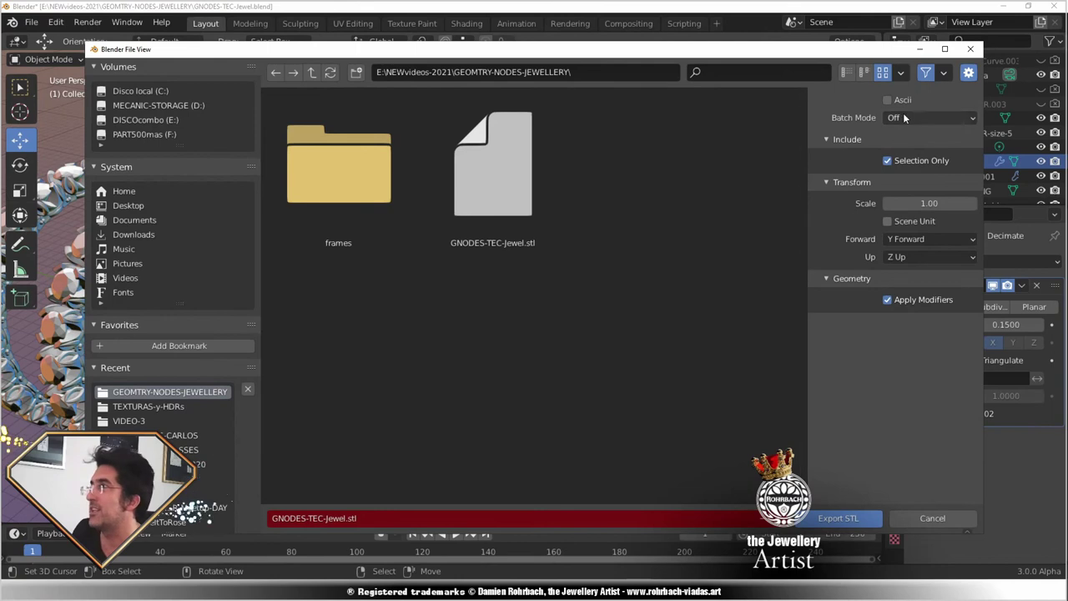
key(Escape)
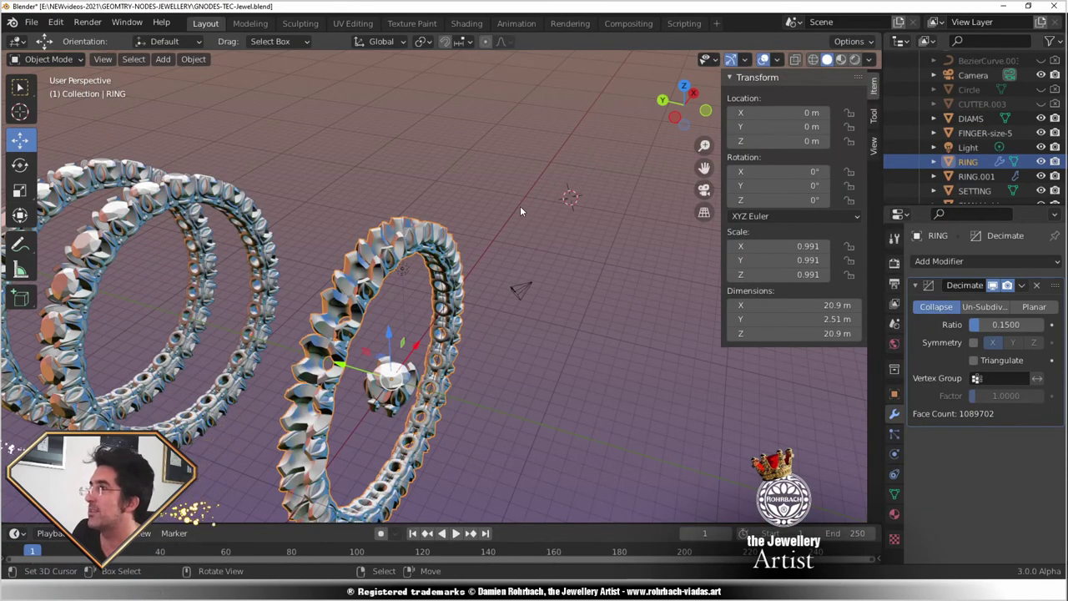
shift+right_click(589, 151)
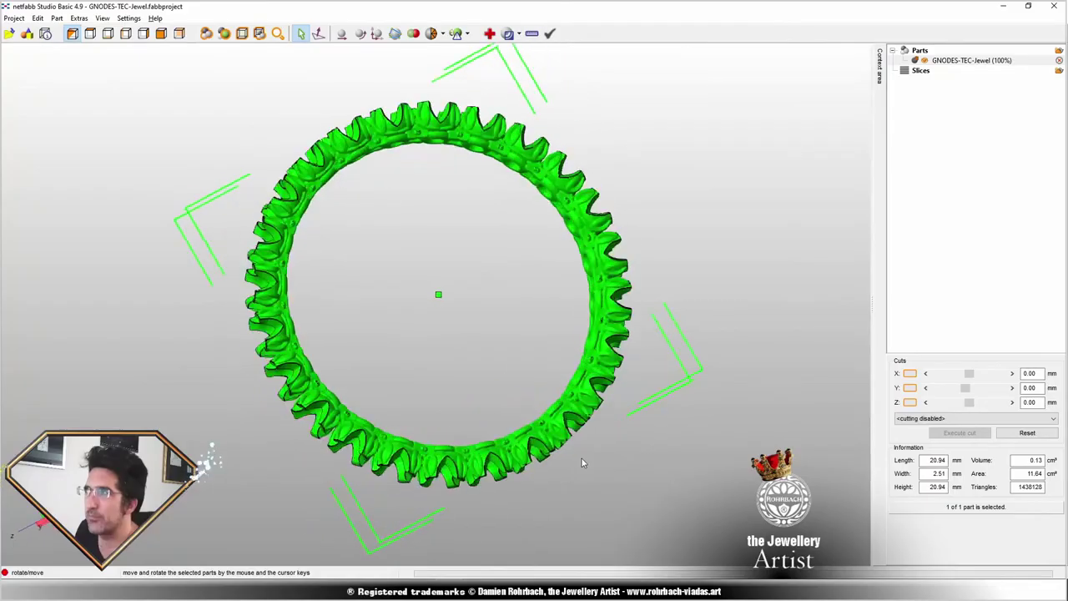
Step: Inspect the exported GNODES-TEC-Jewel ring in netfabb Studio Basic, examining the settings, prongs and bridges from several angles
right_drag(508, 350, 538, 353)
right_drag(477, 303, 567, 250)
scroll(573, 250, up, 3)
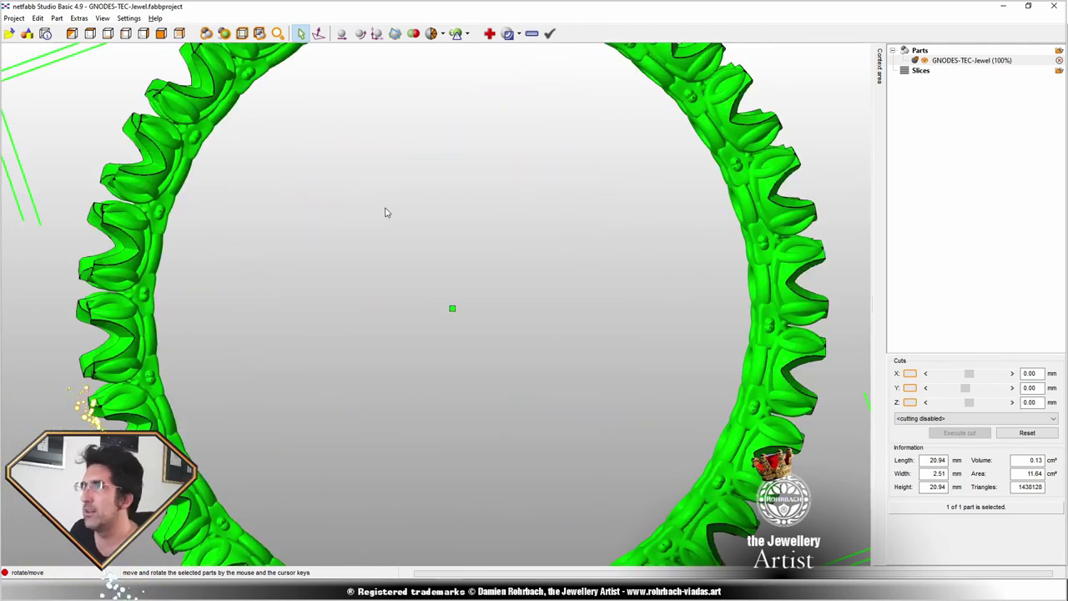
right_drag(384, 209, 392, 309)
scroll(388, 316, up, 3)
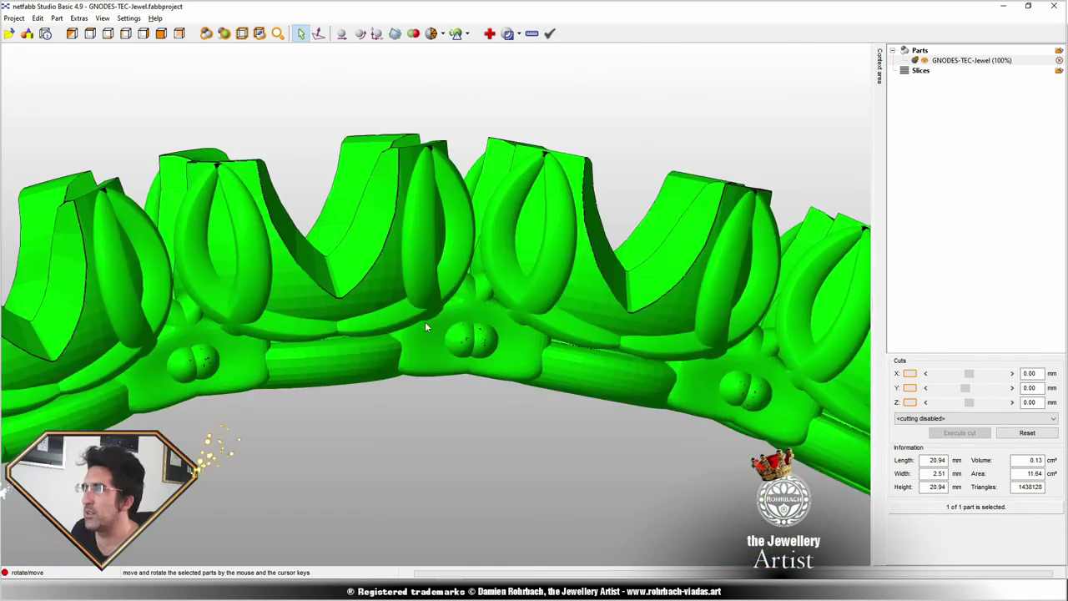
right_drag(437, 349, 480, 381)
scroll(480, 377, down, 4)
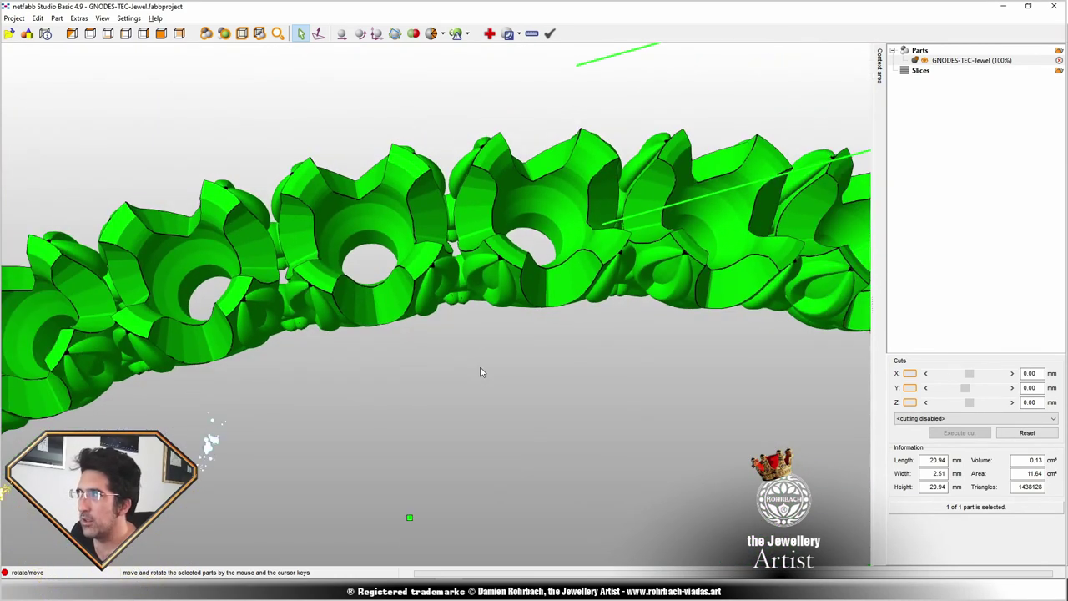
scroll(480, 364, down, 2)
right_drag(479, 364, 495, 279)
scroll(498, 281, down, 2)
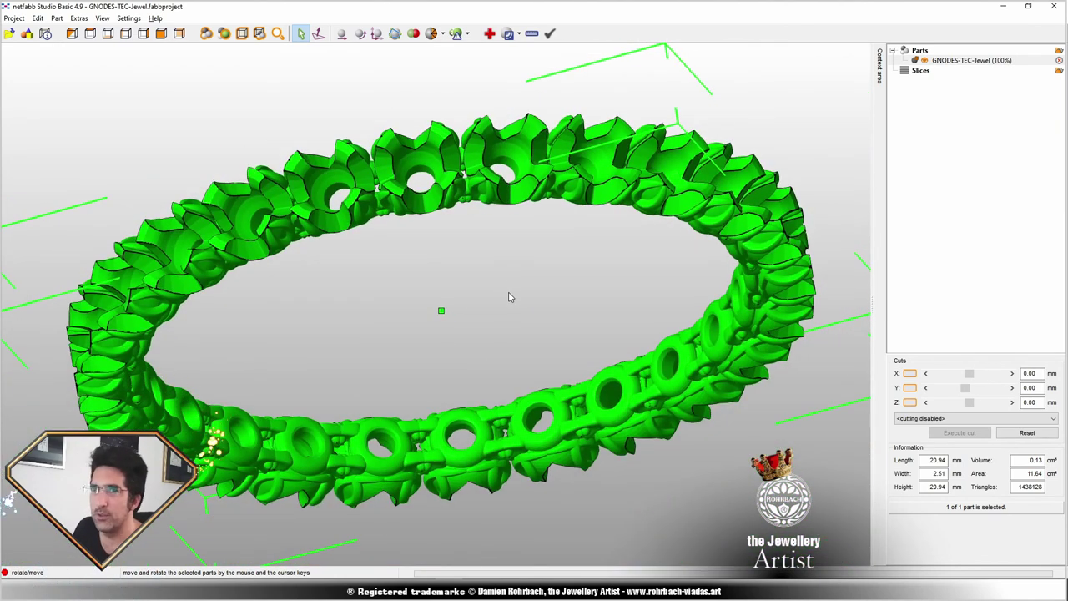